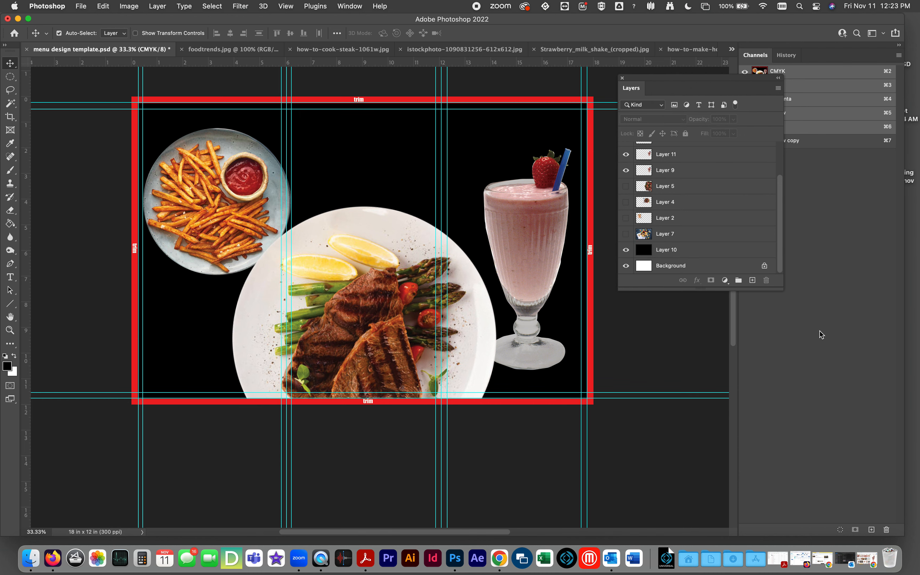
Step: Enlarge the Layers panel to list every layer, and hide the red trim frame on Layer 1
drag(782, 290, 797, 502)
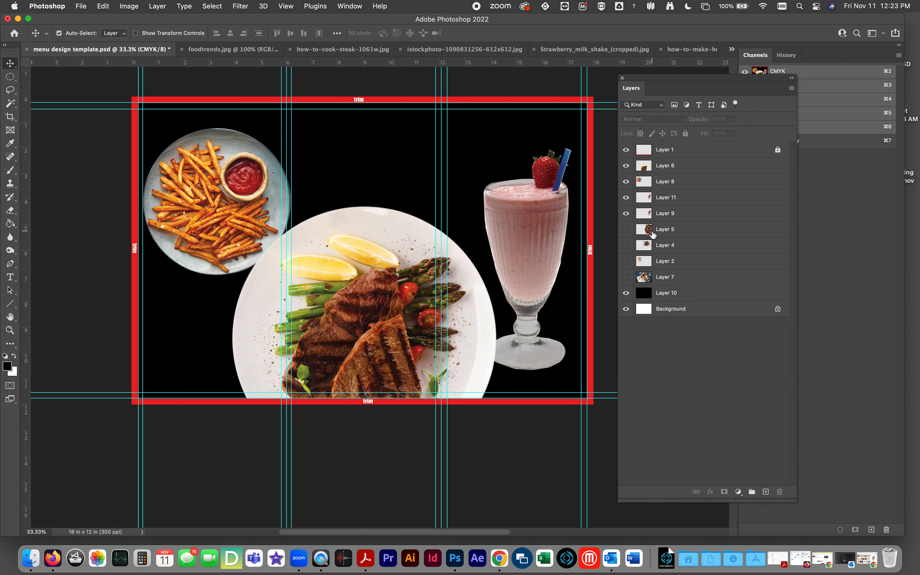
click(625, 277)
click(626, 293)
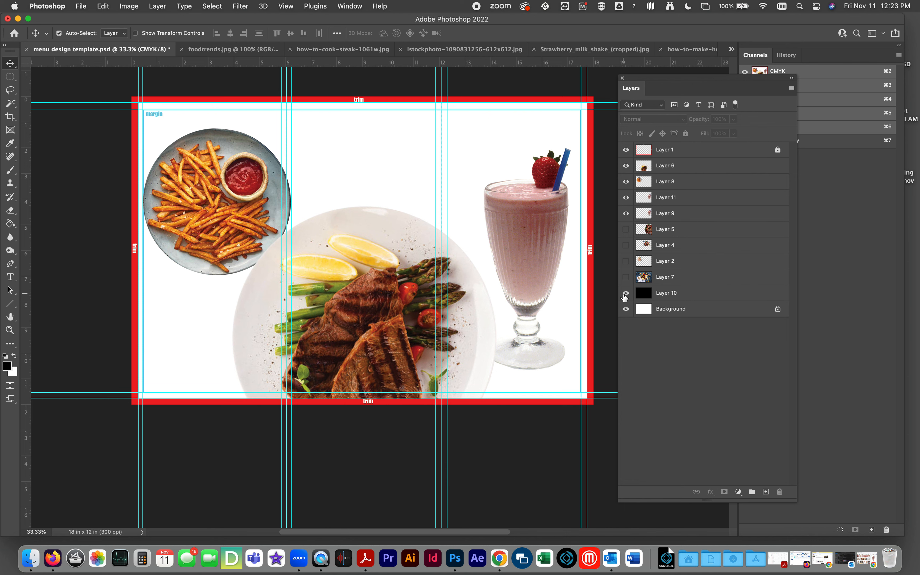
click(625, 293)
click(626, 150)
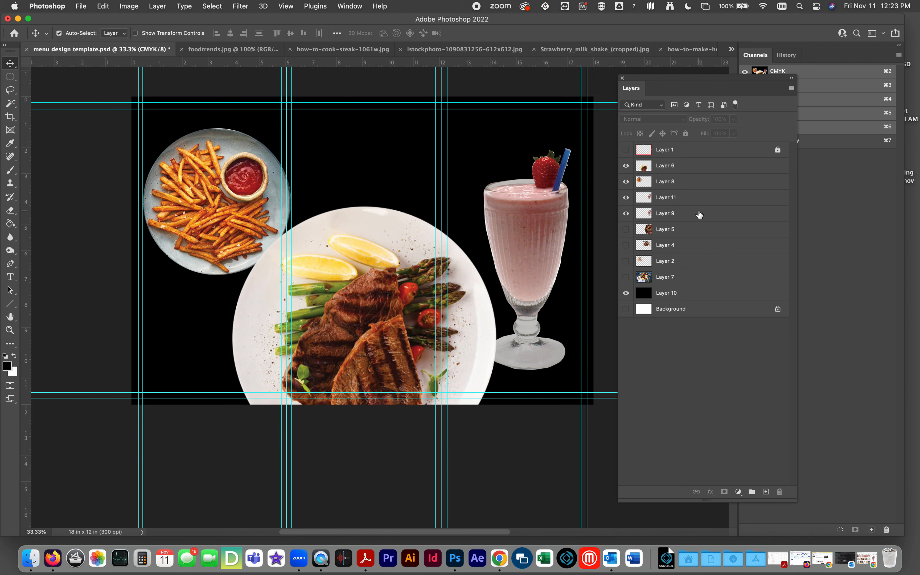
Step: Examine the layout without guides and the fries plate's cut-out edge against the black and white backgrounds
key(super+semicolon)
key(super+semicolon)
key(super+semicolon)
key(super+semicolon)
click(10, 330)
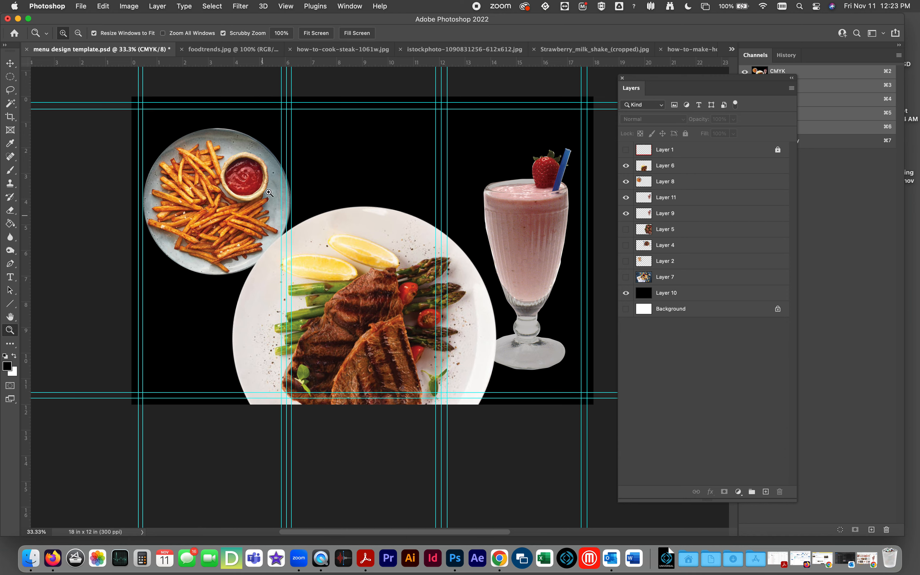
drag(251, 143, 305, 199)
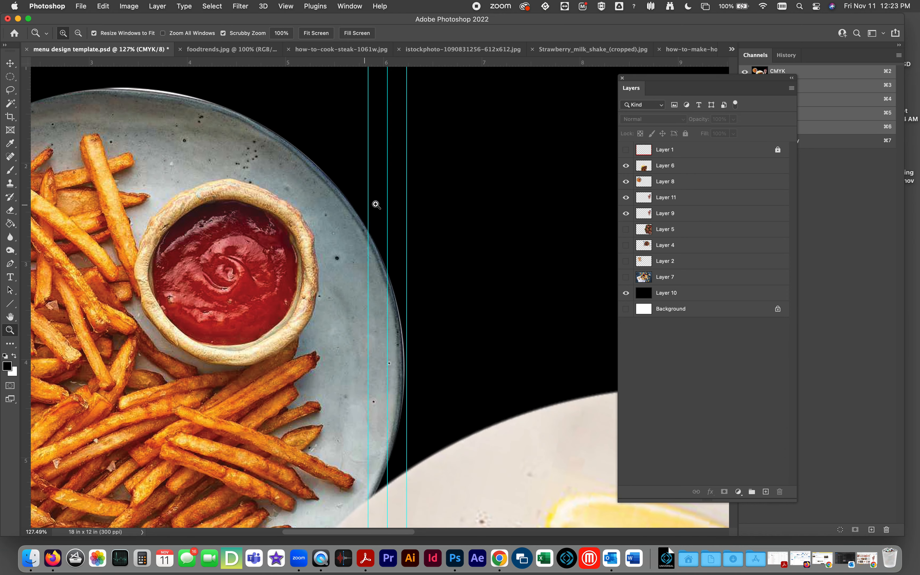
click(626, 293)
click(626, 308)
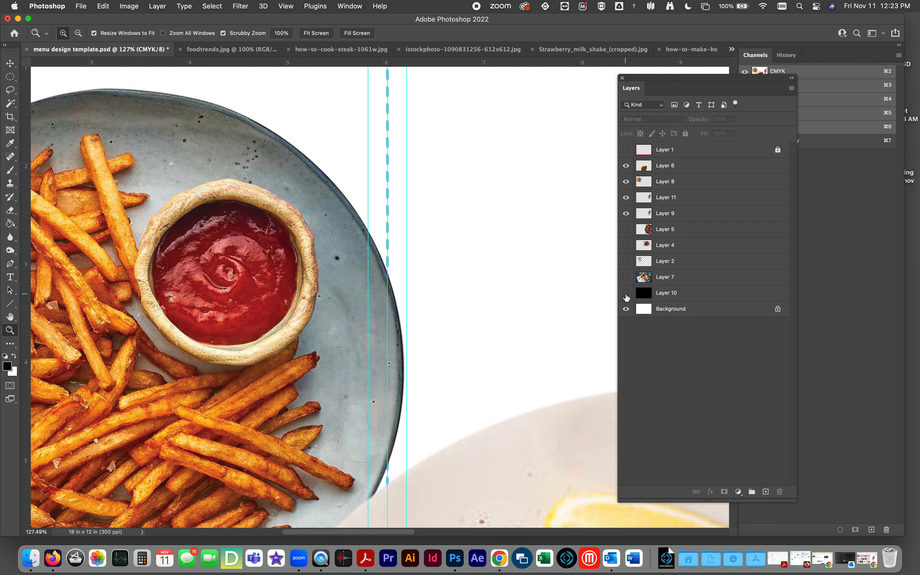
click(626, 294)
click(316, 33)
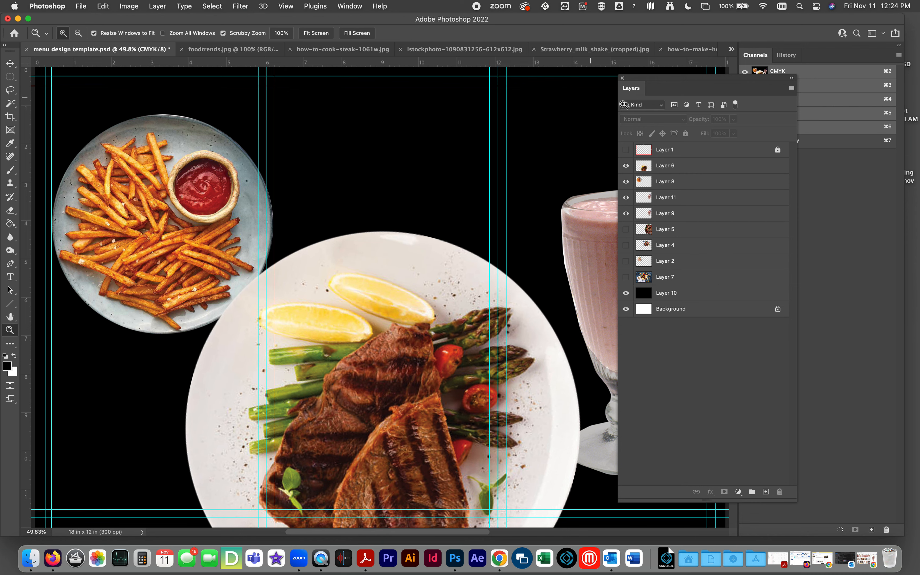
Step: Add a text box above the steak plate in the middle column, above Layer 6, containing MAIN DISH
drag(660, 82, 794, 87)
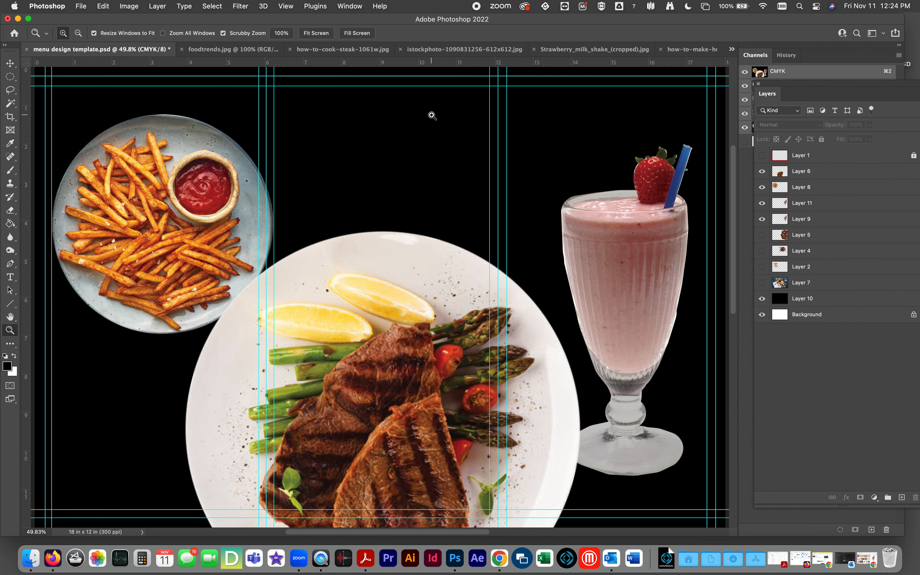
key(super+minus)
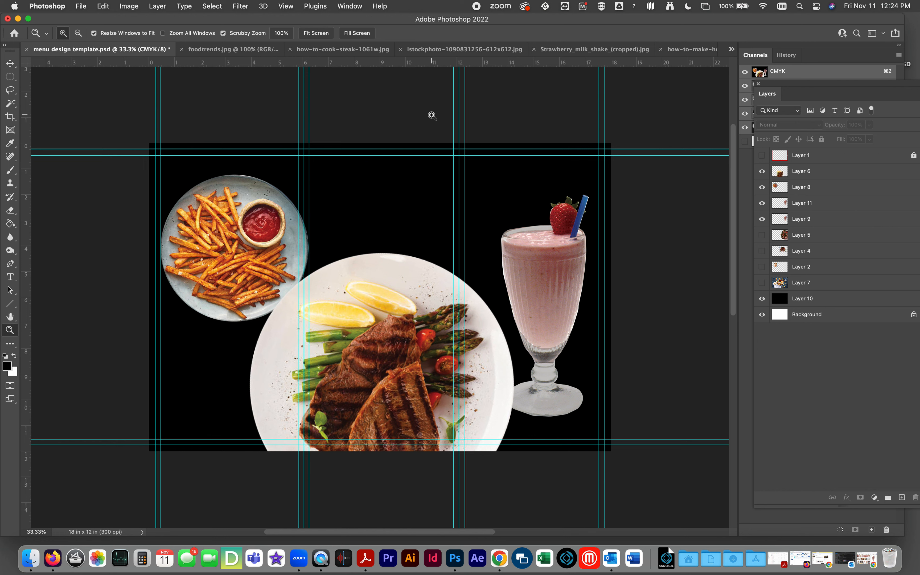
click(12, 277)
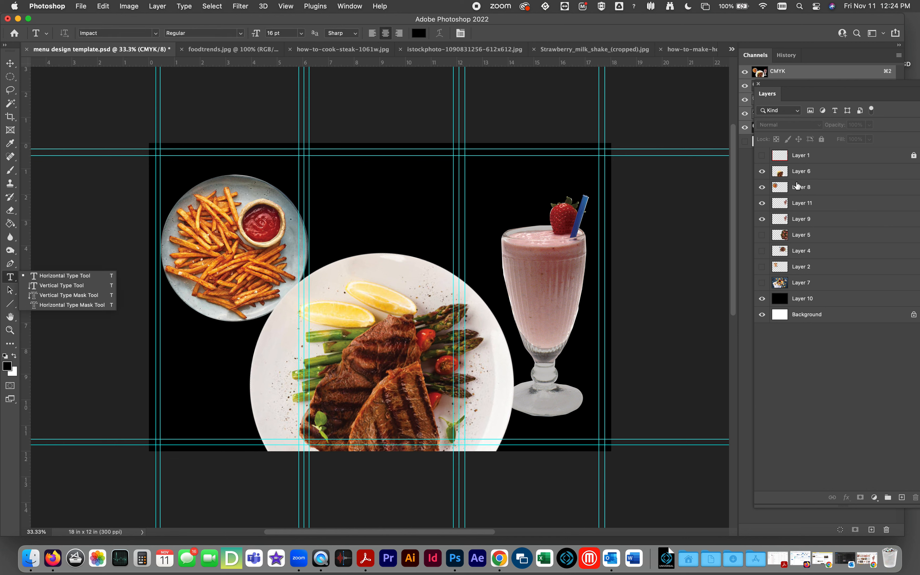
click(806, 171)
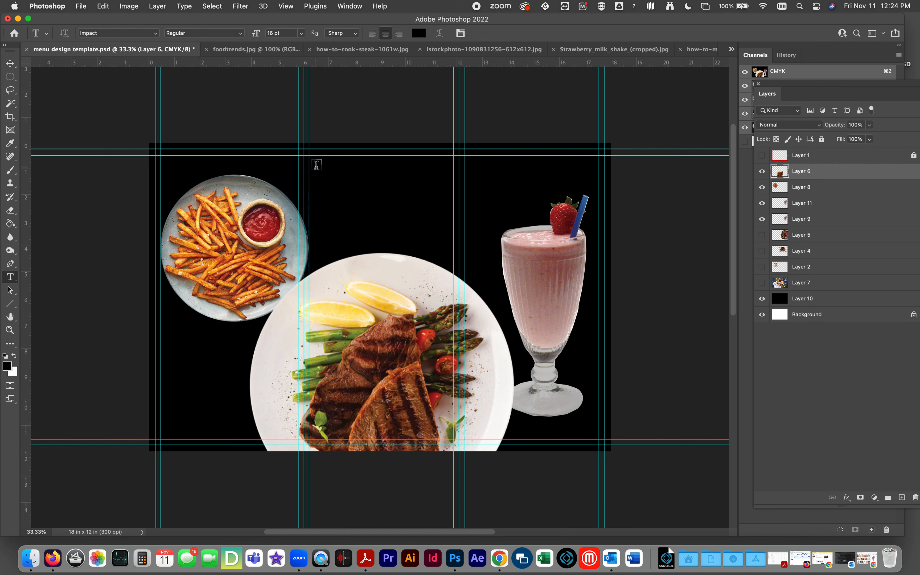
drag(316, 165, 446, 258)
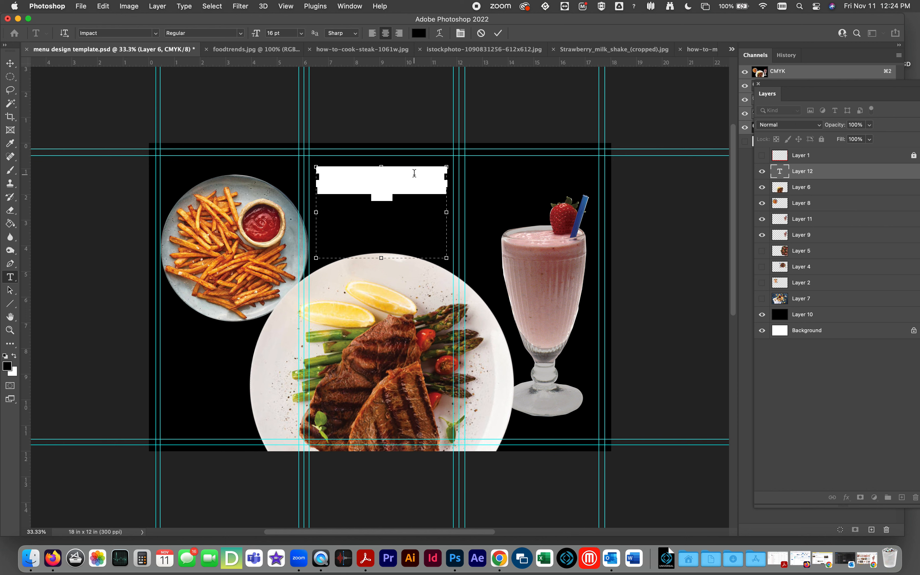
key(BackSpace)
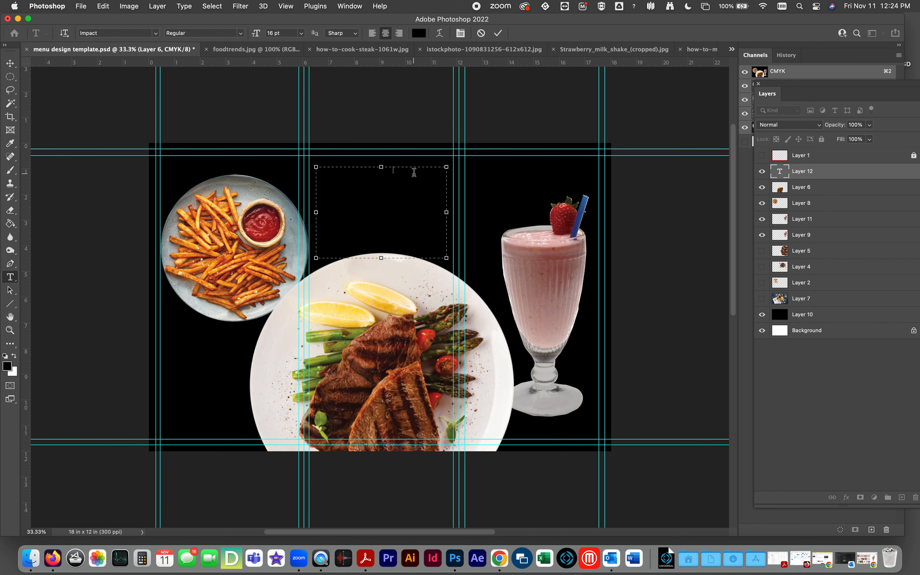
Step: Set the MAIN DISH text colour to white (ffffff) and its size to 72 pt
drag(394, 175, 303, 176)
click(419, 34)
drag(480, 265, 410, 209)
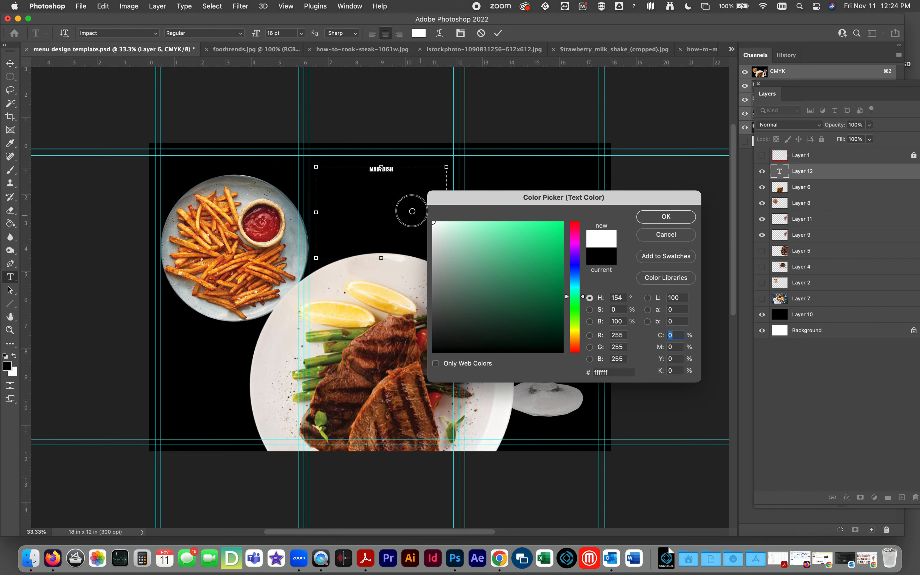
click(666, 216)
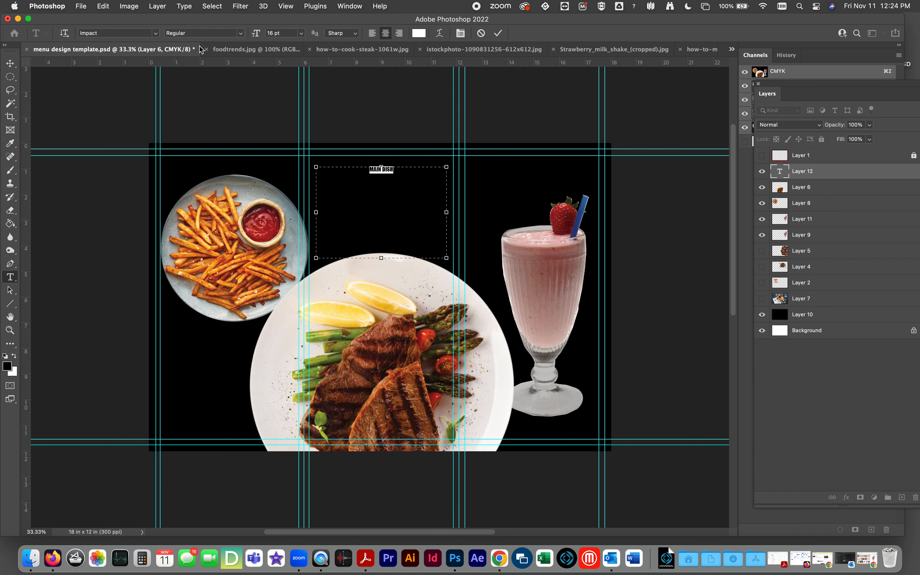
click(301, 33)
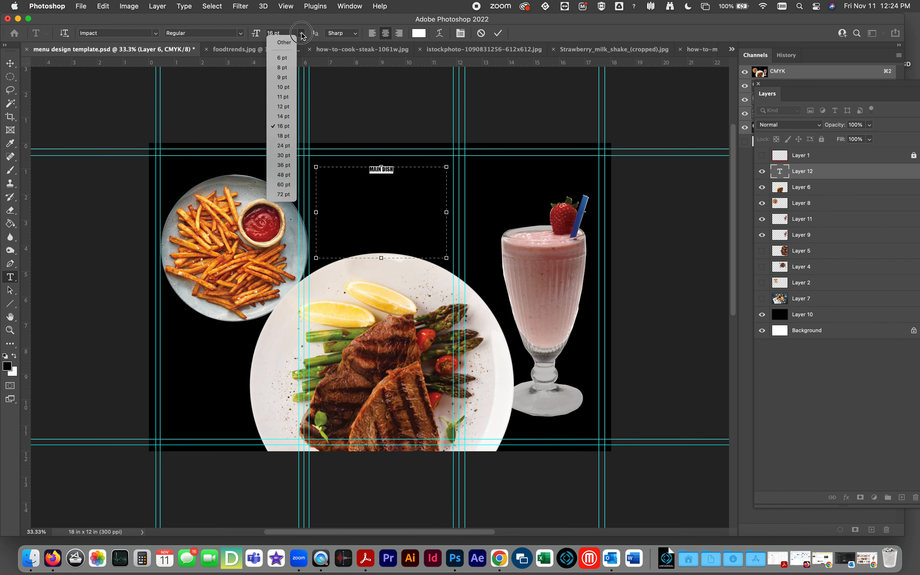
click(281, 194)
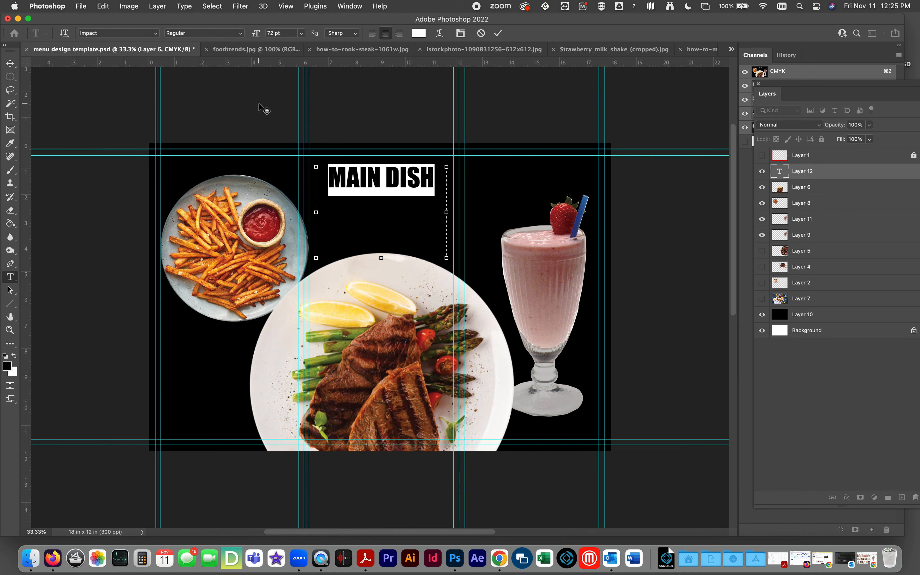
Step: Try the Times Regular font on the MAIN DISH heading
click(156, 34)
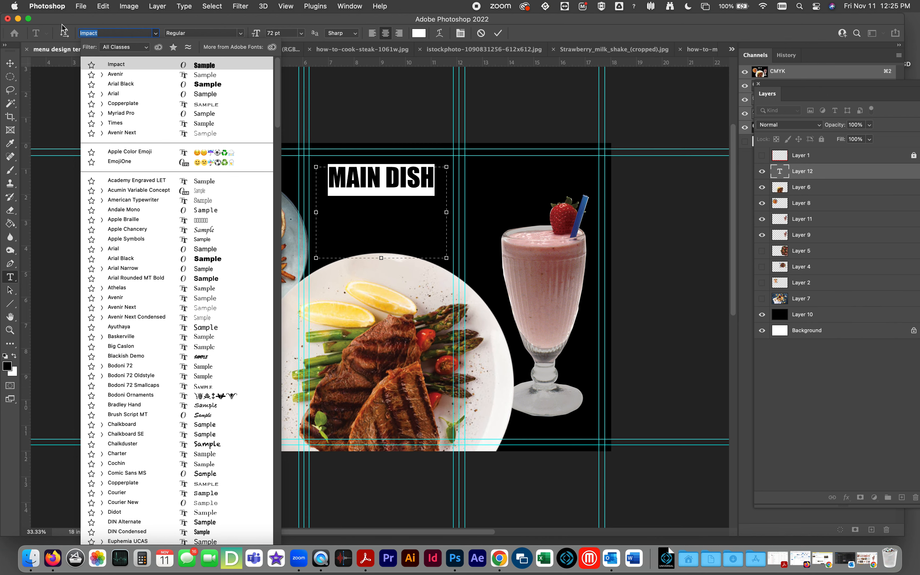
text(TIMES)
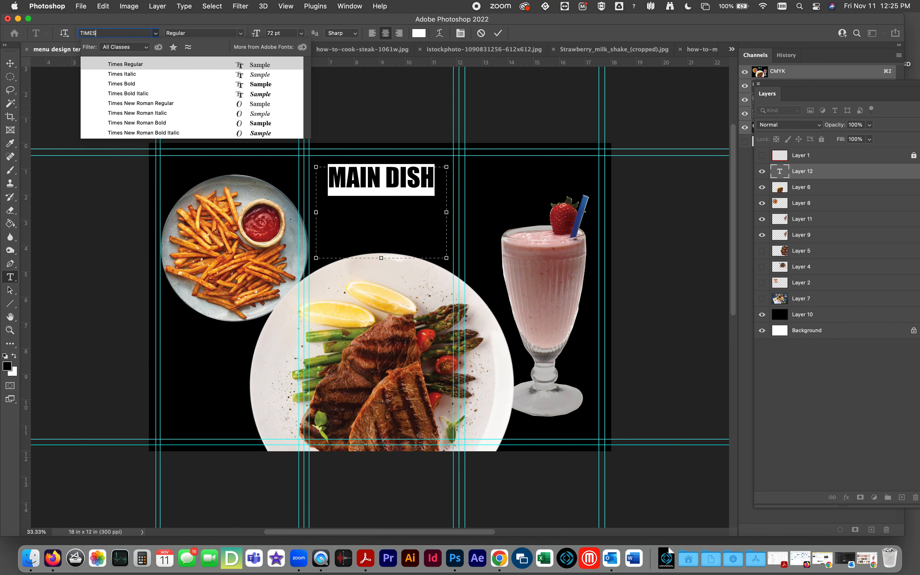
click(126, 66)
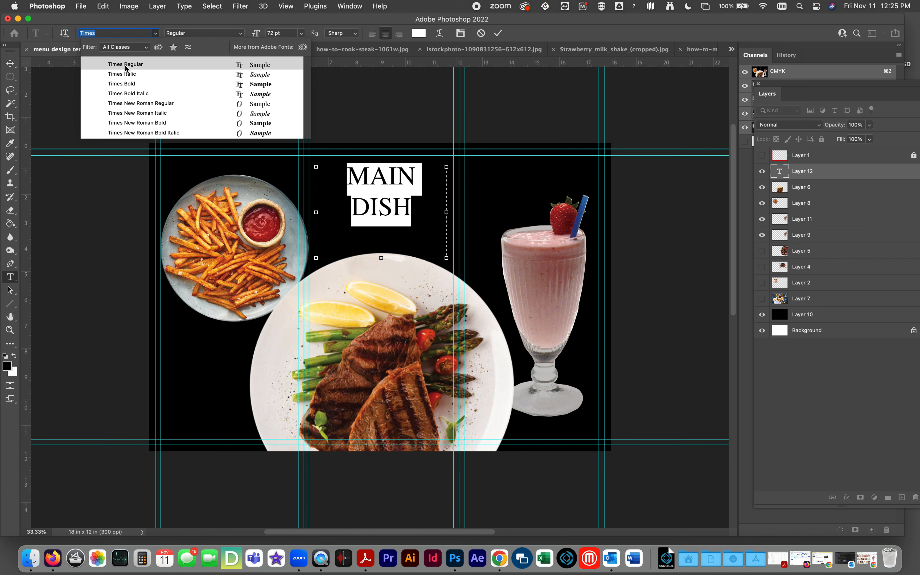
click(158, 34)
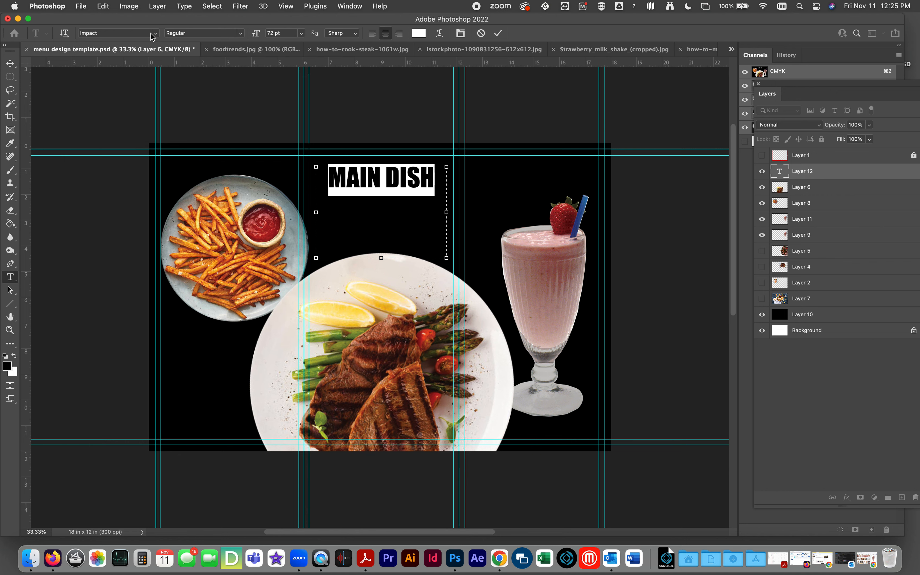
Step: Set the MAIN DISH heading's font to Avenir, try the Heavy and Light styles, and settle on Medium
click(156, 33)
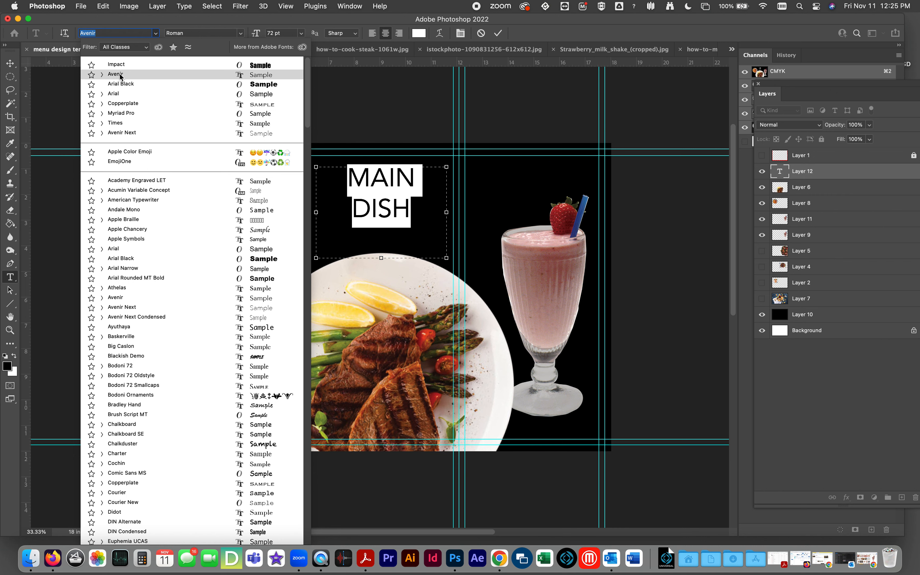
click(119, 76)
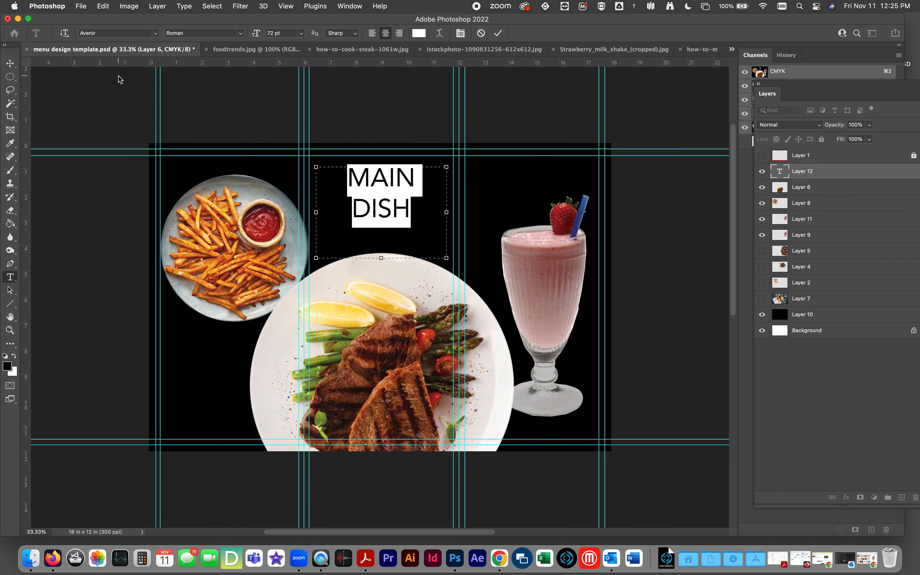
click(240, 33)
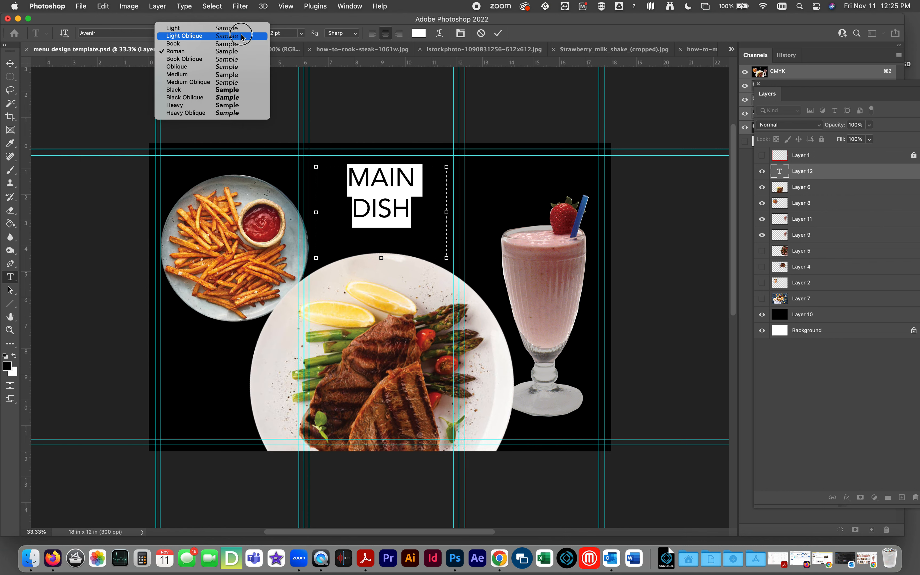
click(208, 107)
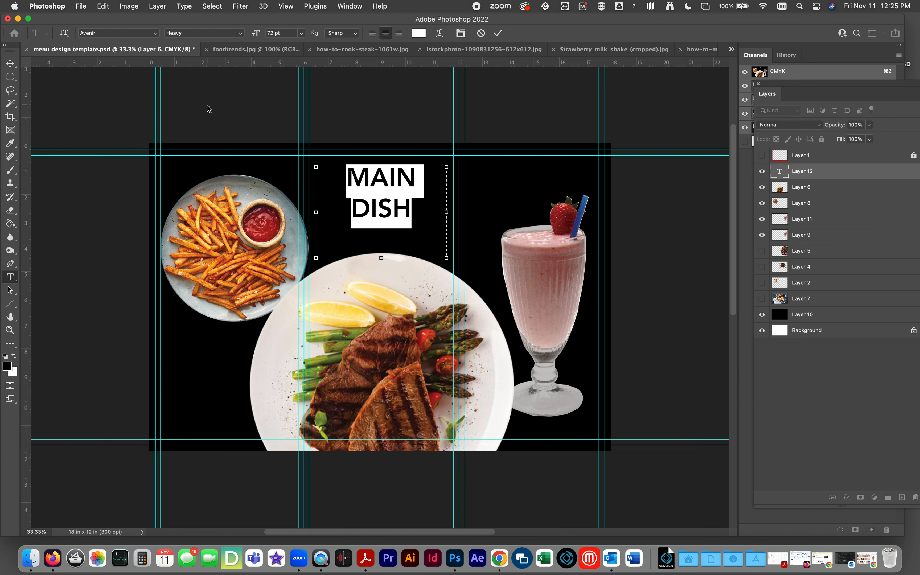
click(241, 35)
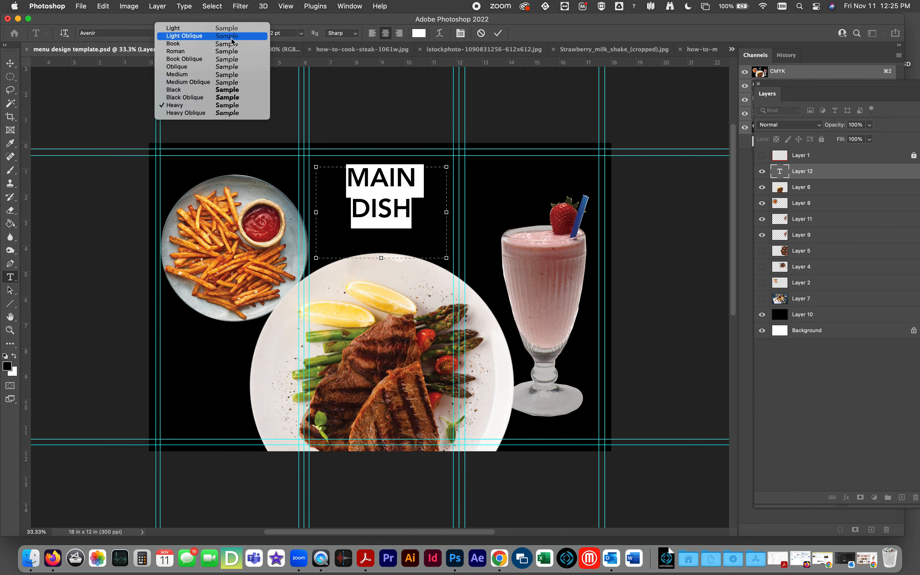
click(226, 30)
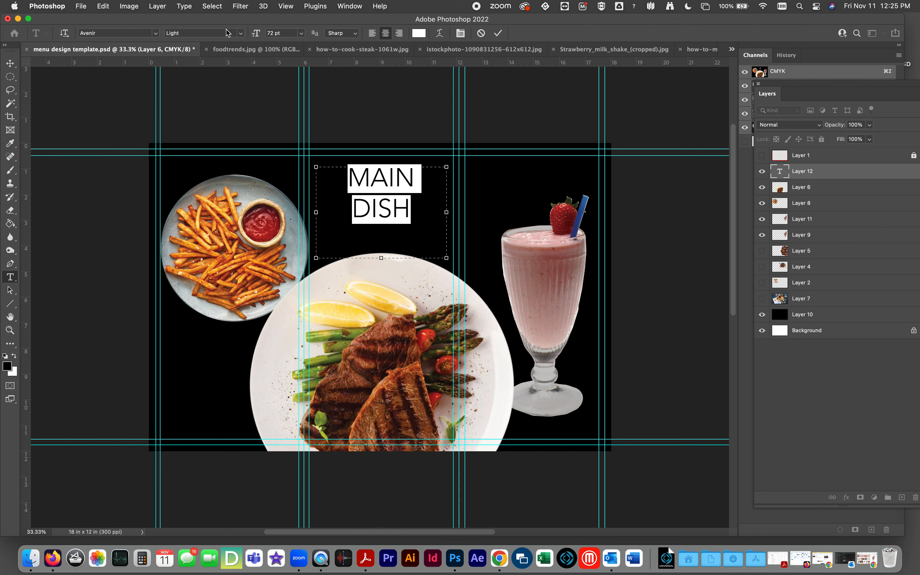
click(240, 33)
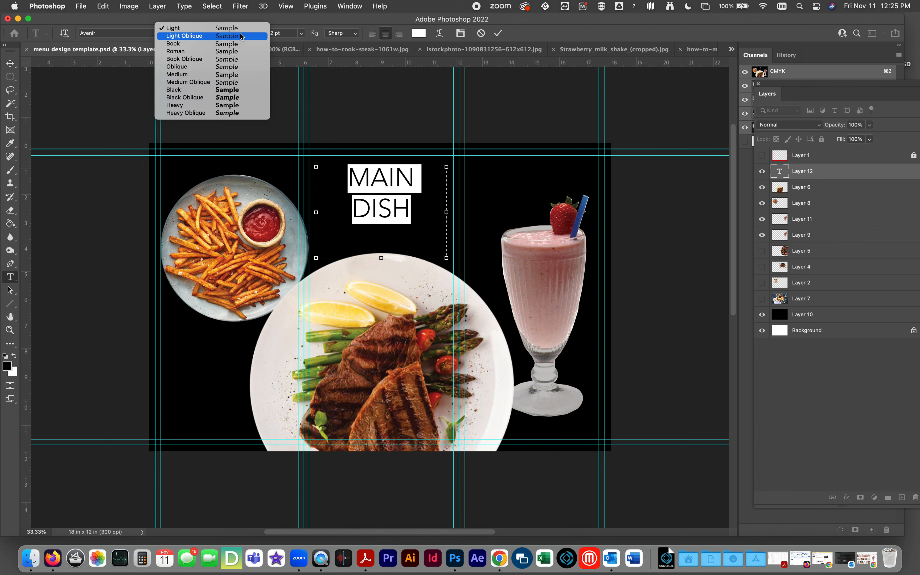
click(195, 75)
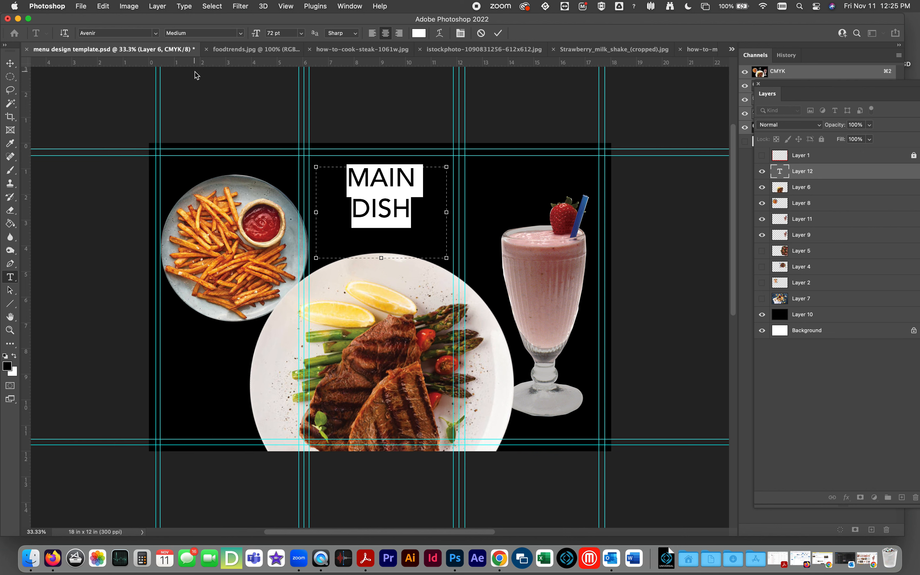
click(10, 63)
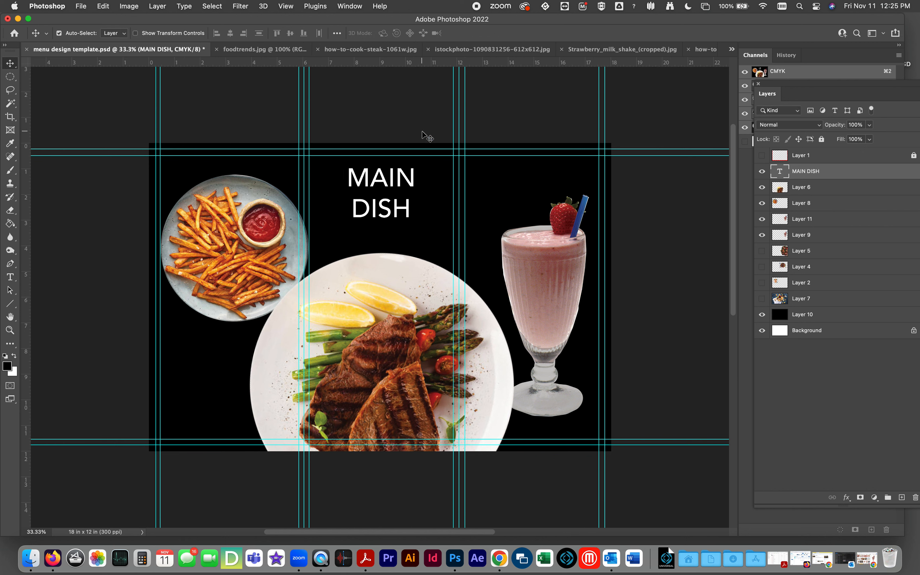
Step: Widen the MAIN DISH text box to the inner guides on both sides of the middle column to fit one line
click(11, 277)
double_click(385, 190)
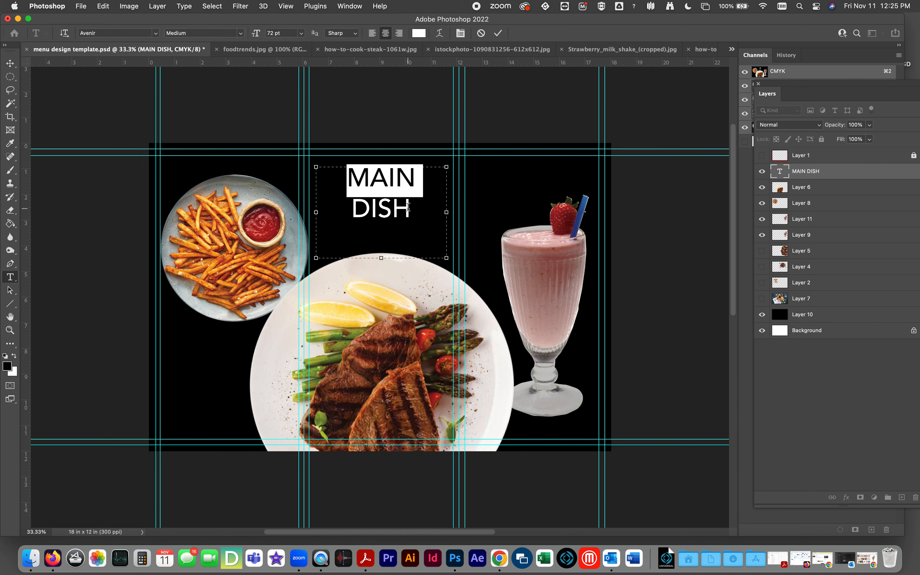
drag(408, 207, 346, 171)
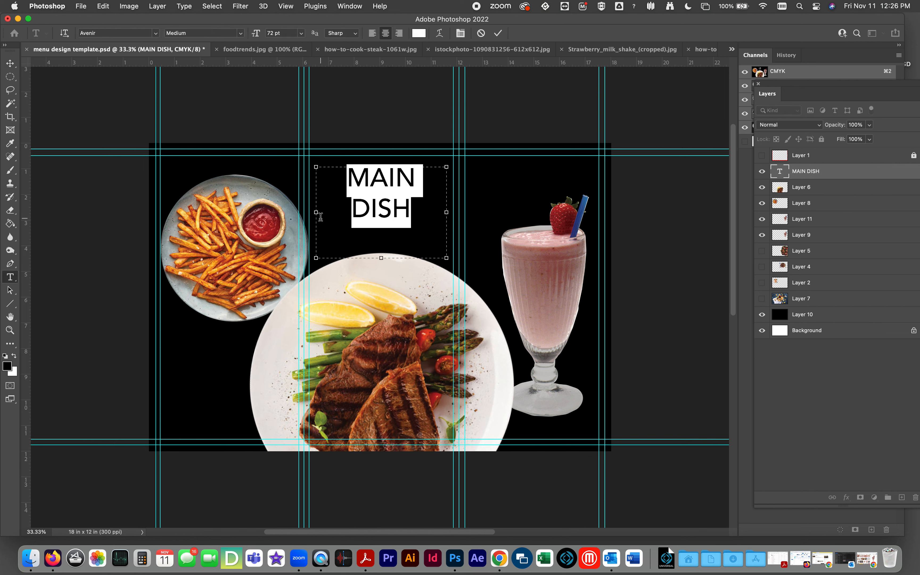
mouse_move(316, 212)
mouse_down()
mouse_move(301, 212)
mouse_move(309, 212)
mouse_up()
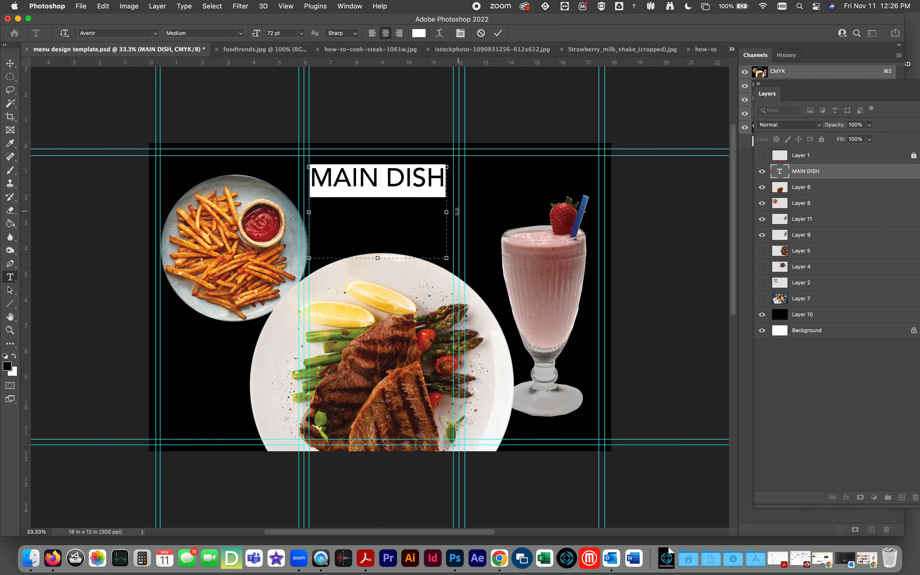
drag(447, 212, 453, 213)
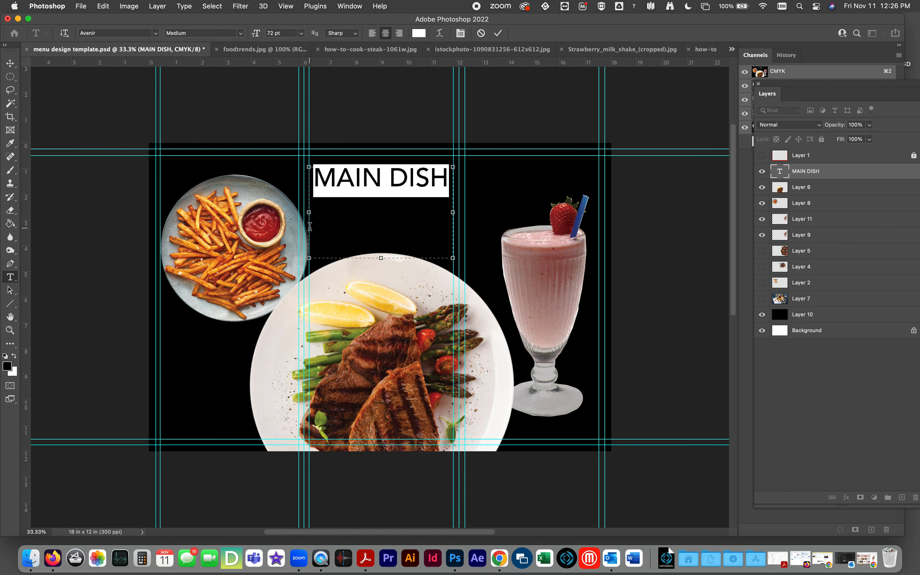
click(367, 224)
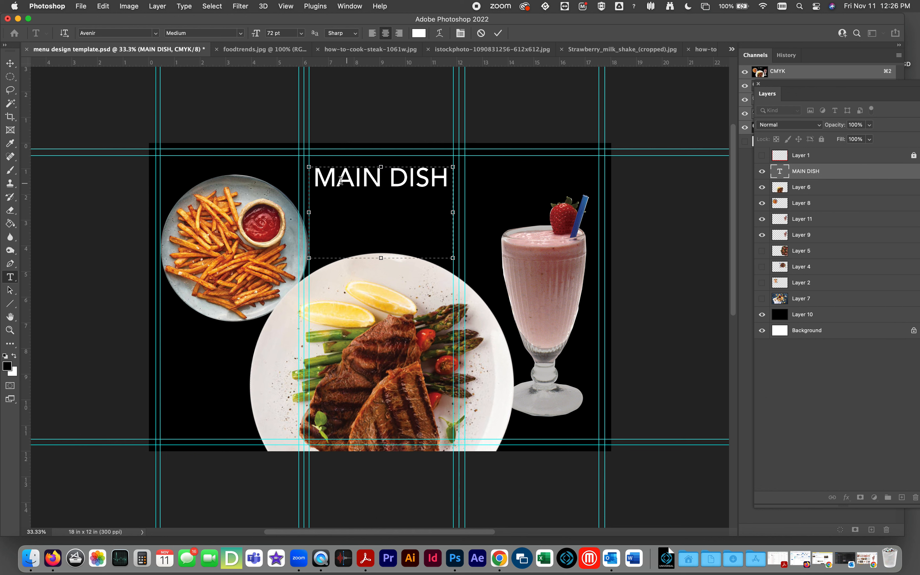
Step: Select the whole MAIN DISH heading, show the Character settings, and float them separately over the canvas near the milkshake
triple_click(418, 182)
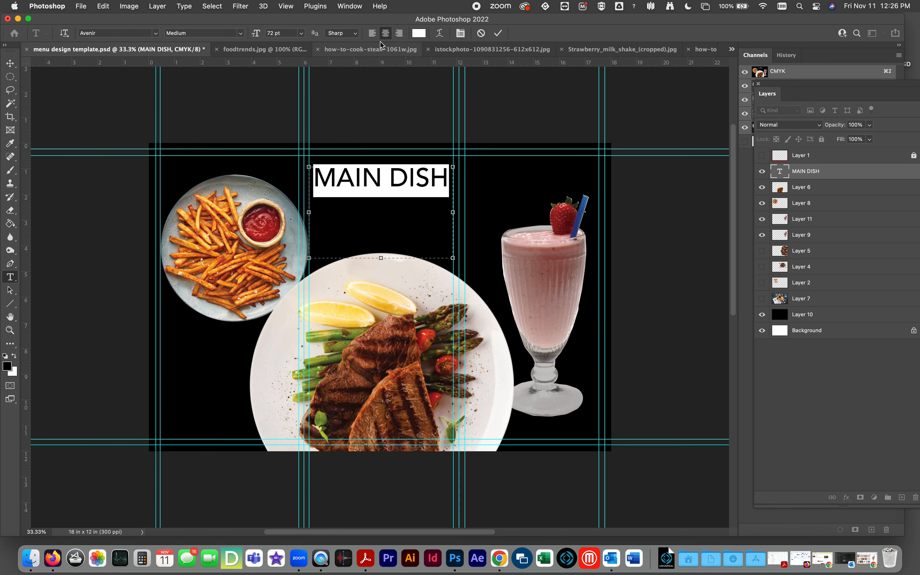
click(355, 5)
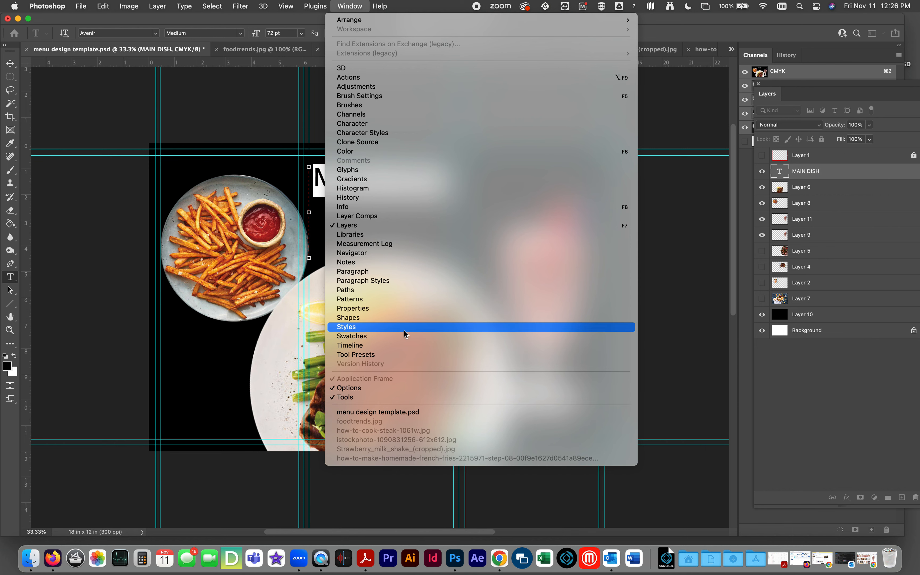
click(388, 123)
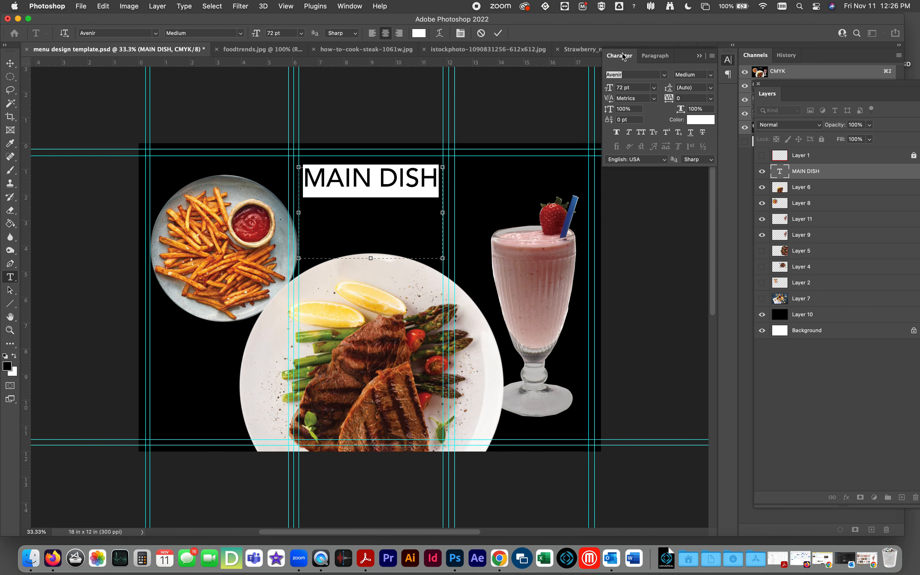
drag(623, 57, 636, 245)
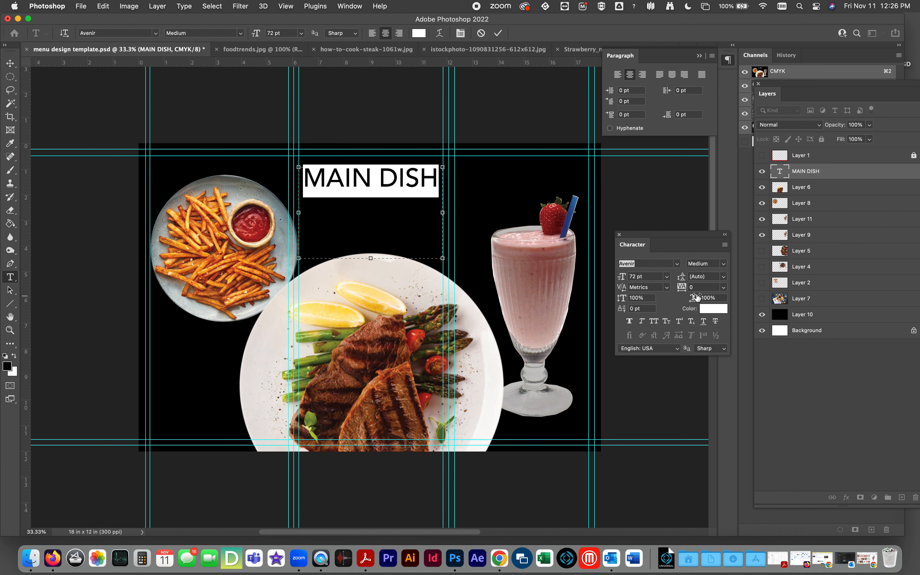
Step: Try tracking values of 40, 42 and 50 on the MAIN DISH heading
click(702, 287)
click(697, 288)
click(674, 287)
key(Up)
key(Up)
key(Up)
key(Up)
key(Up)
key(Up)
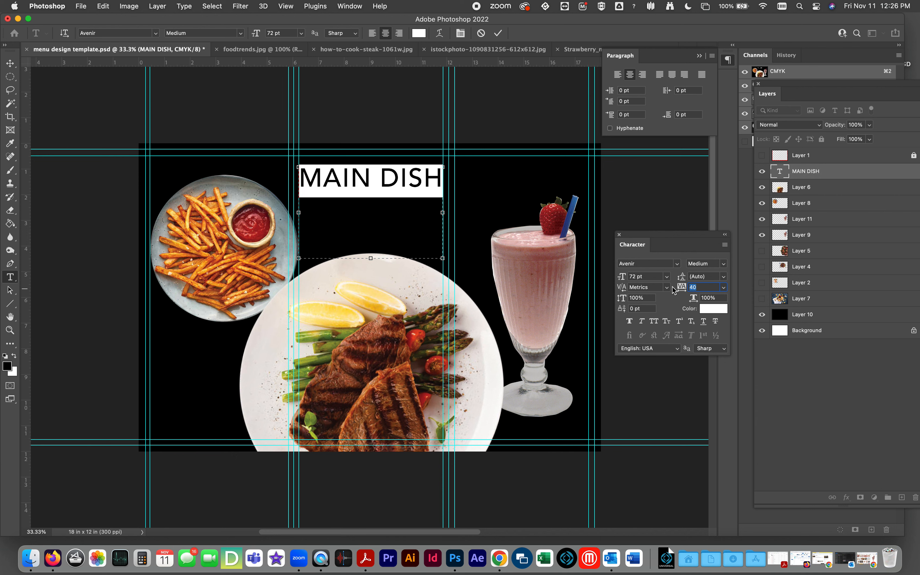
key(Down)
key(Down)
text(42)
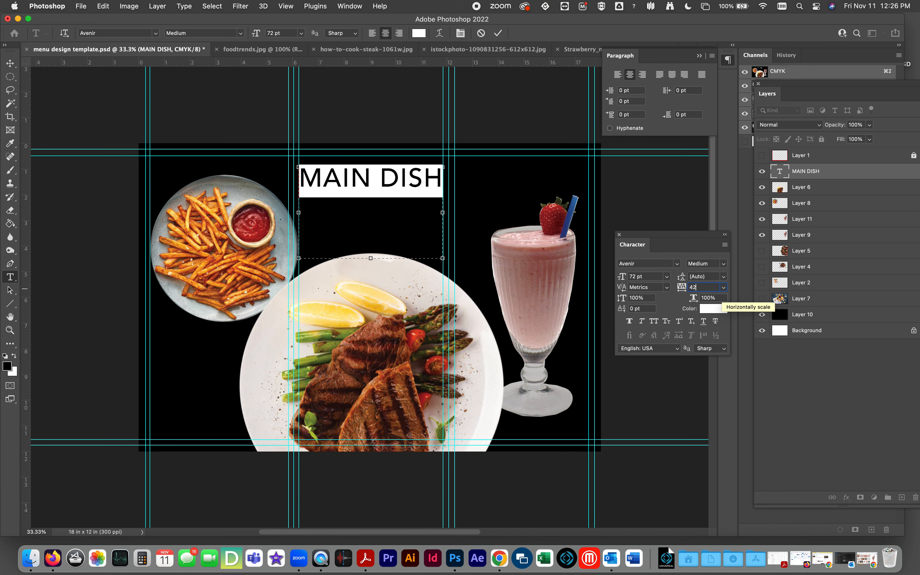
key(Return)
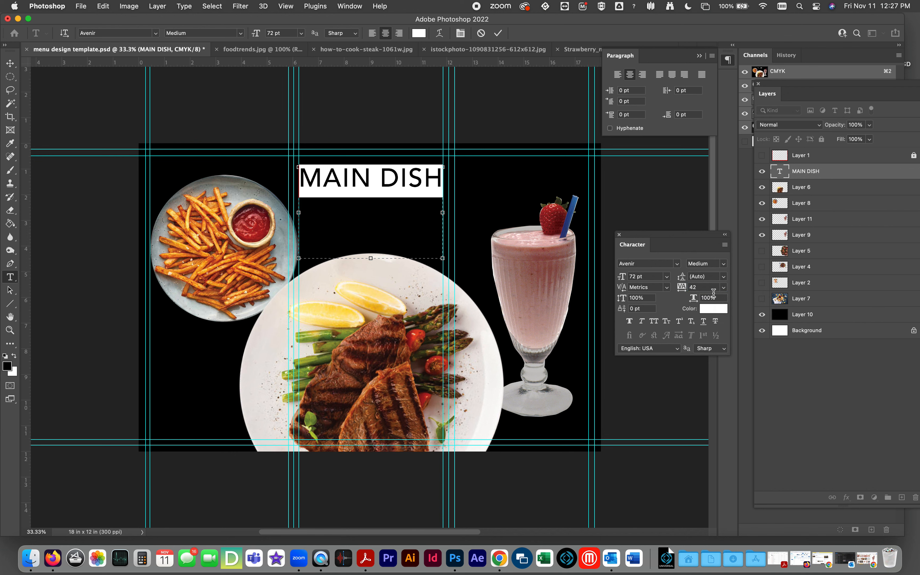
click(678, 290)
text(50)
key(Return)
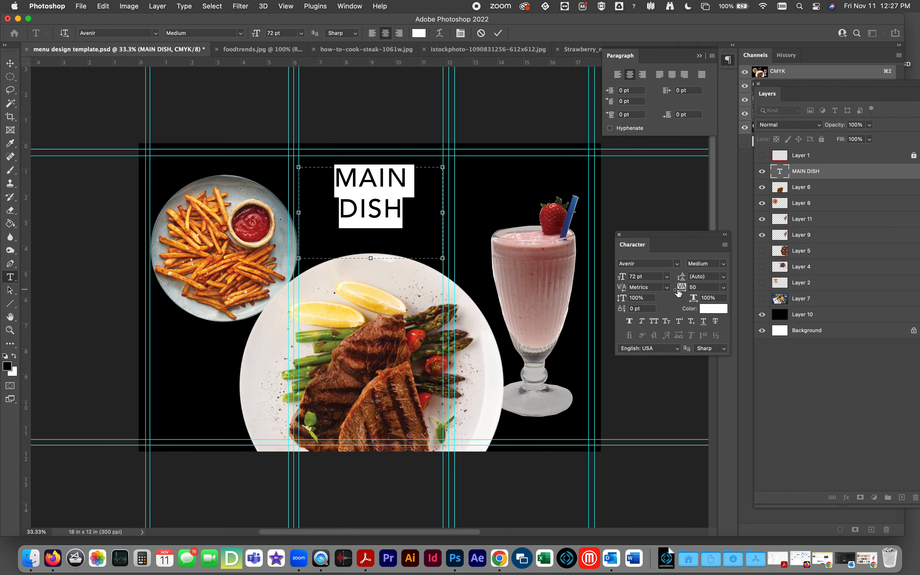
Step: Set the MAIN DISH heading's tracking to 47 and move it slightly up toward the upper margin guide
click(680, 289)
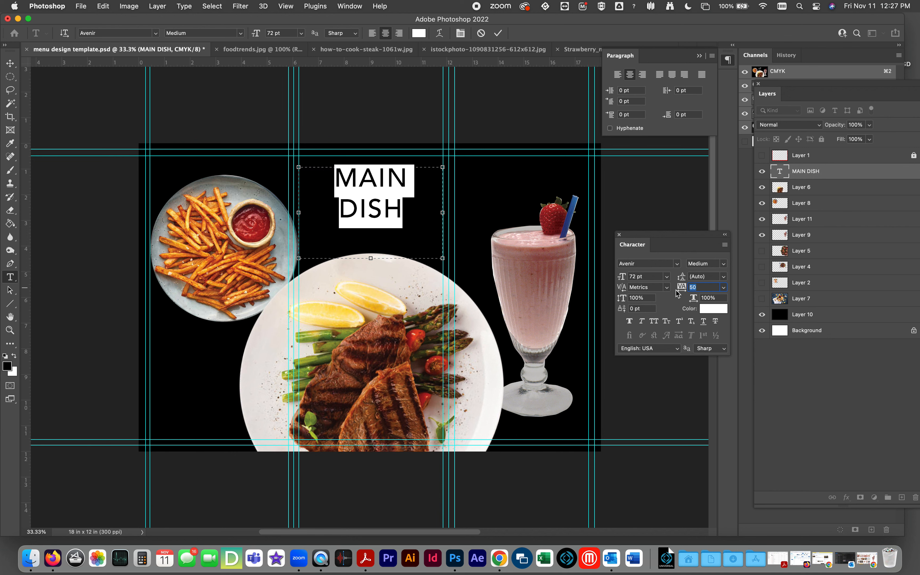
text(47)
key(Return)
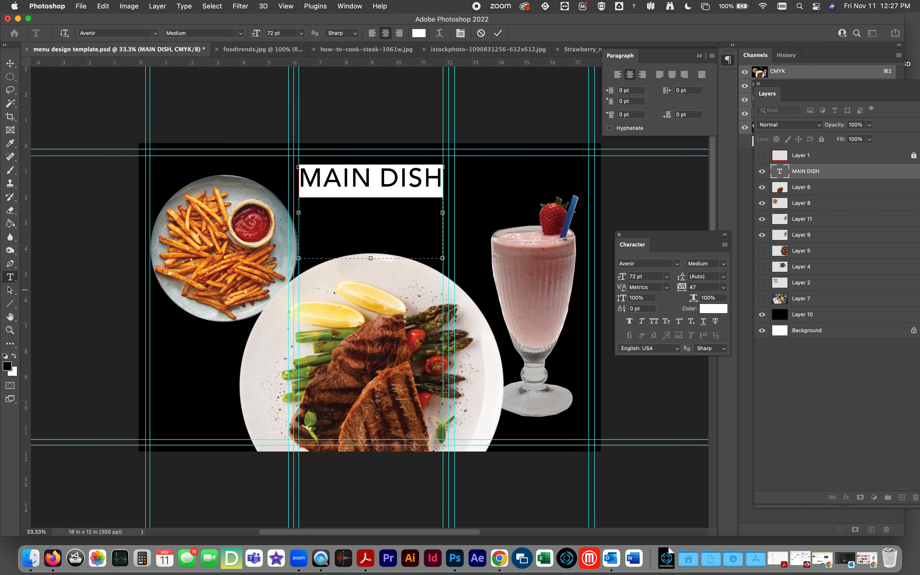
click(10, 64)
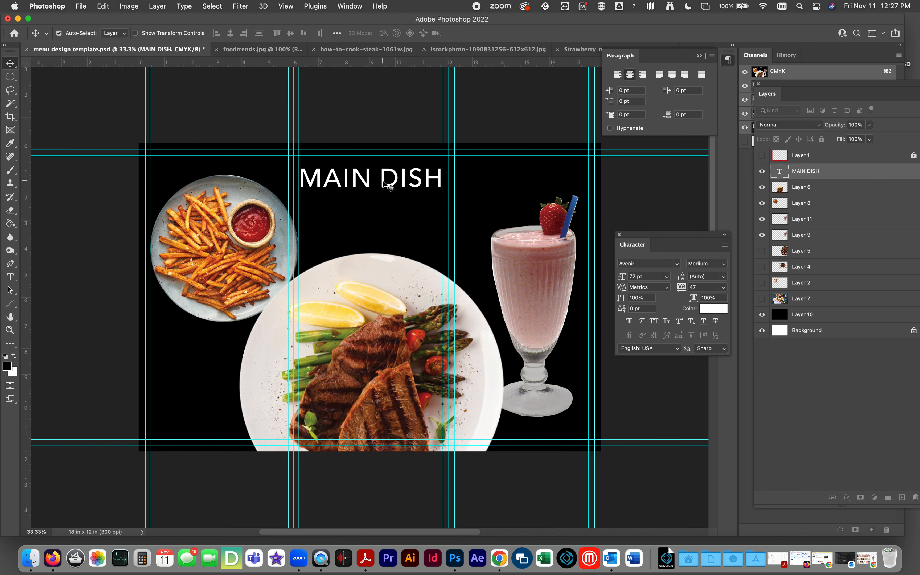
drag(383, 181, 382, 177)
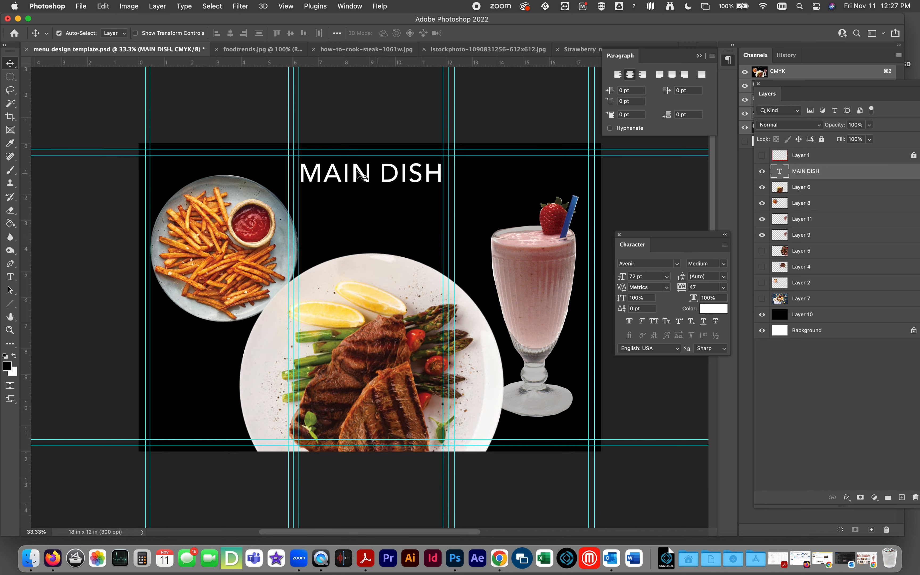
Step: Shorten the MAIN DISH text box from below so it closely fits the single line of text
click(10, 276)
click(379, 176)
drag(379, 176, 298, 176)
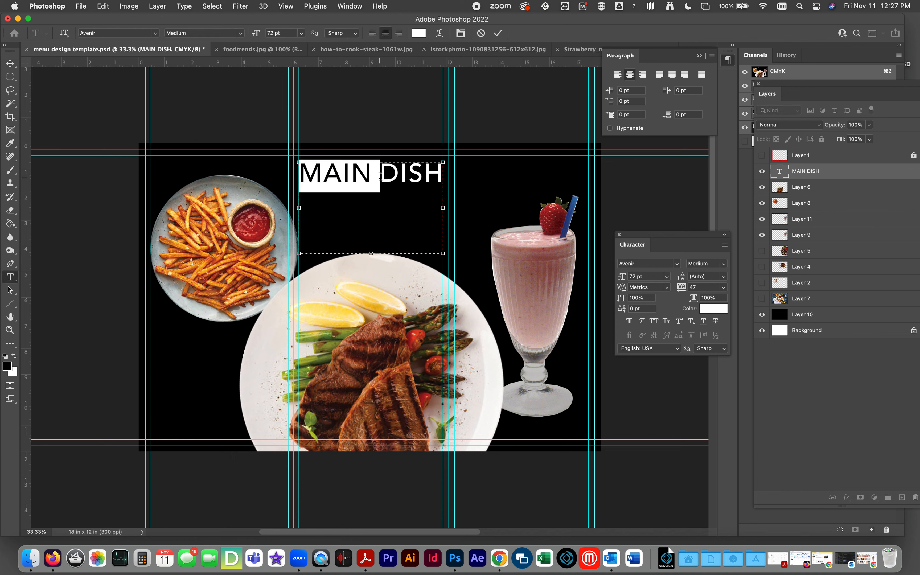
drag(372, 254, 378, 187)
double_click(397, 175)
click(338, 174)
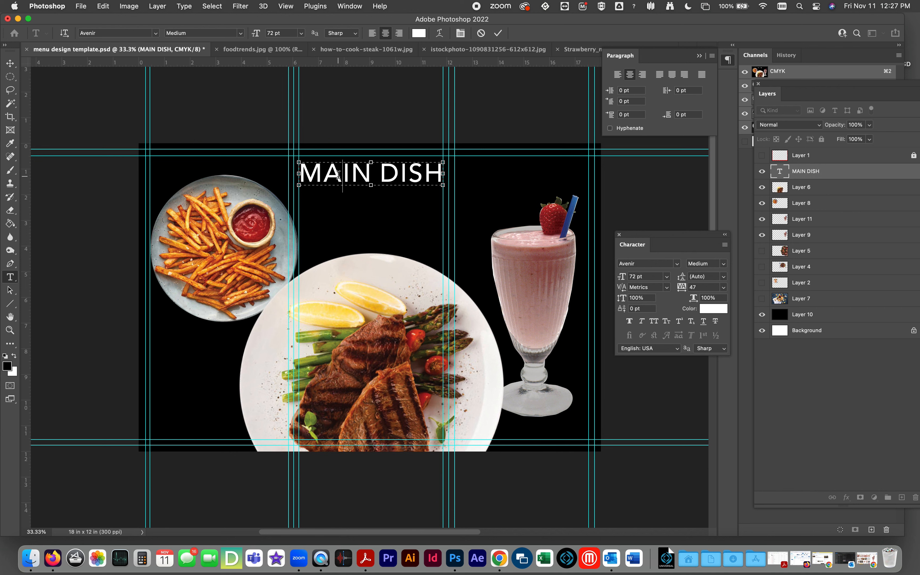
double_click(338, 174)
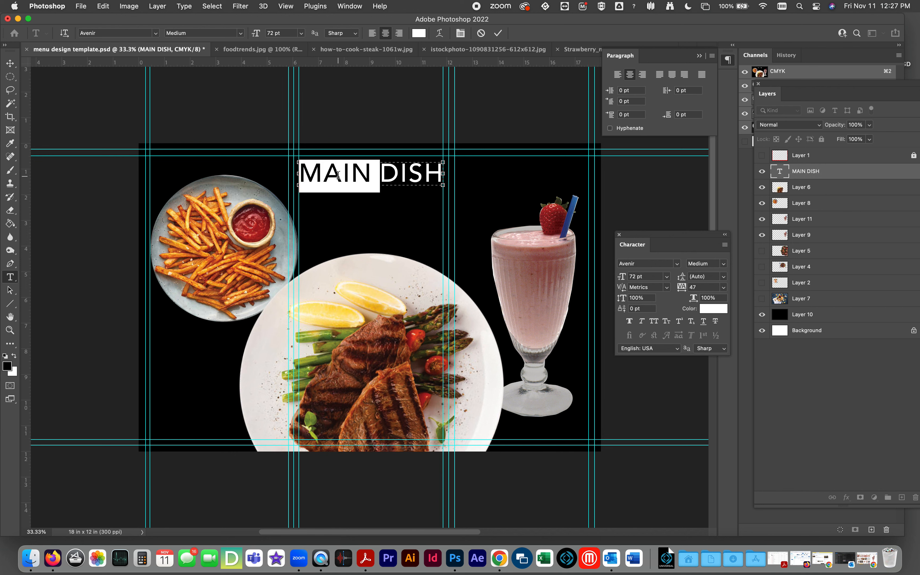
click(10, 63)
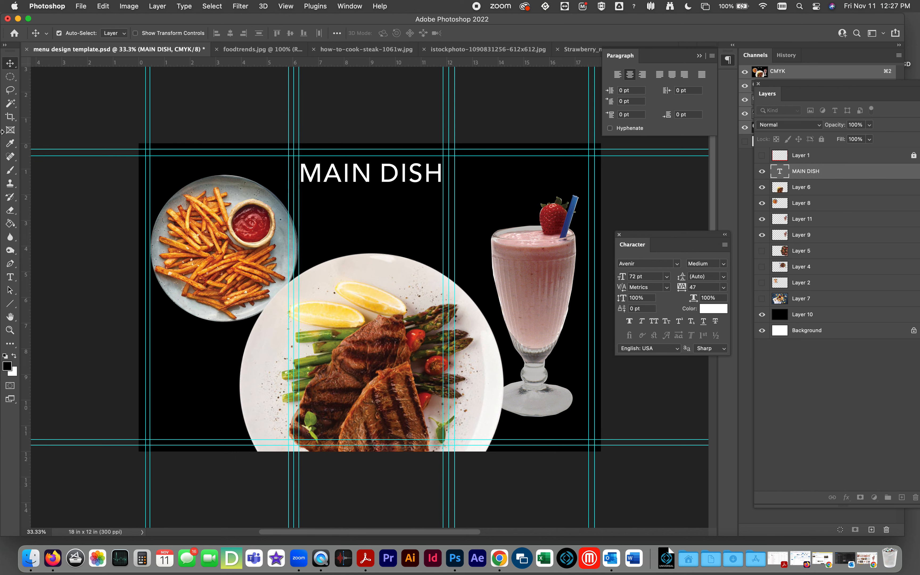
click(11, 276)
click(342, 175)
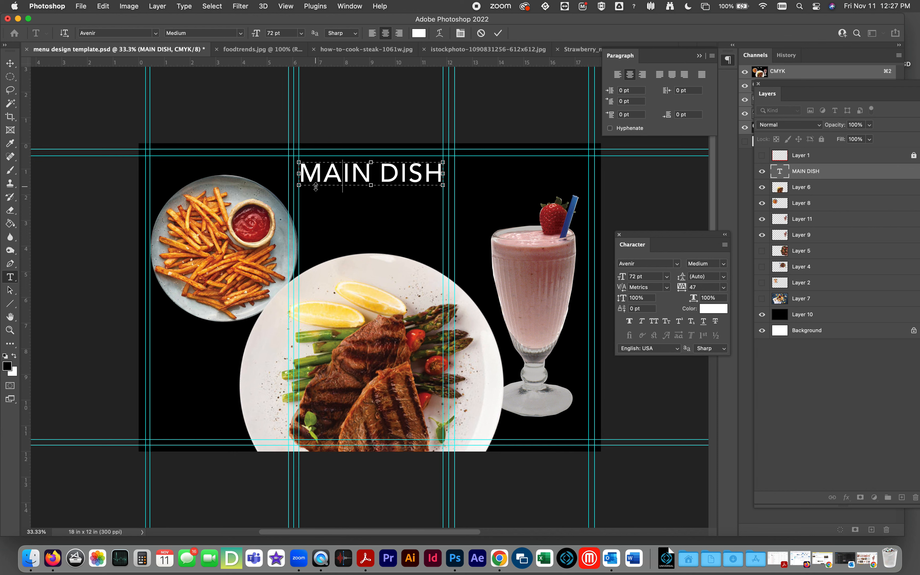
click(10, 63)
click(327, 114)
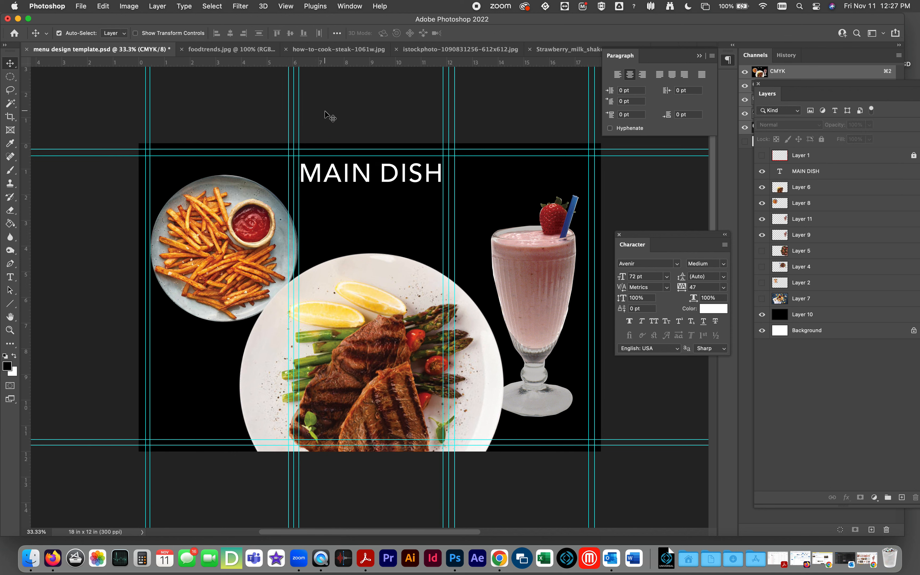
Step: Duplicate the MAIN DISH heading and place the copy directly below the original in the middle column
click(365, 176)
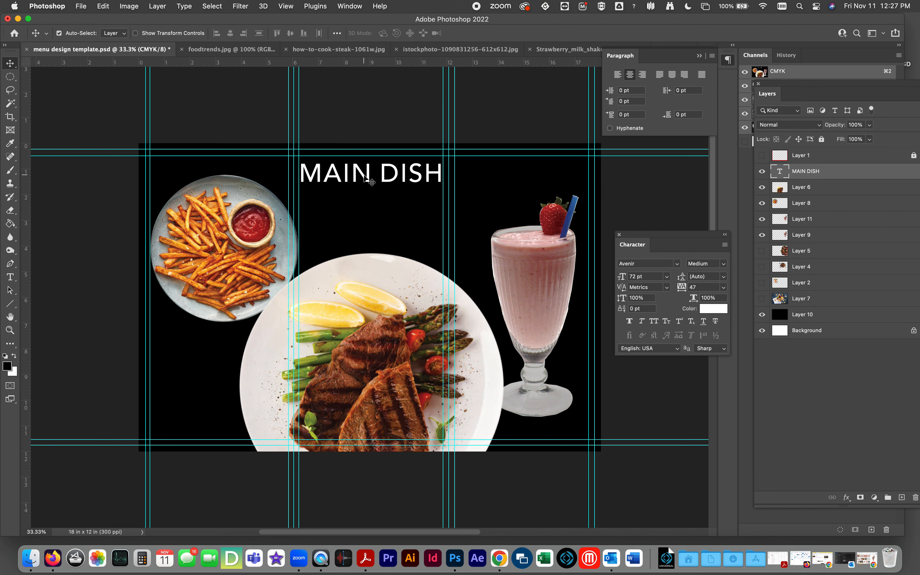
key(super)
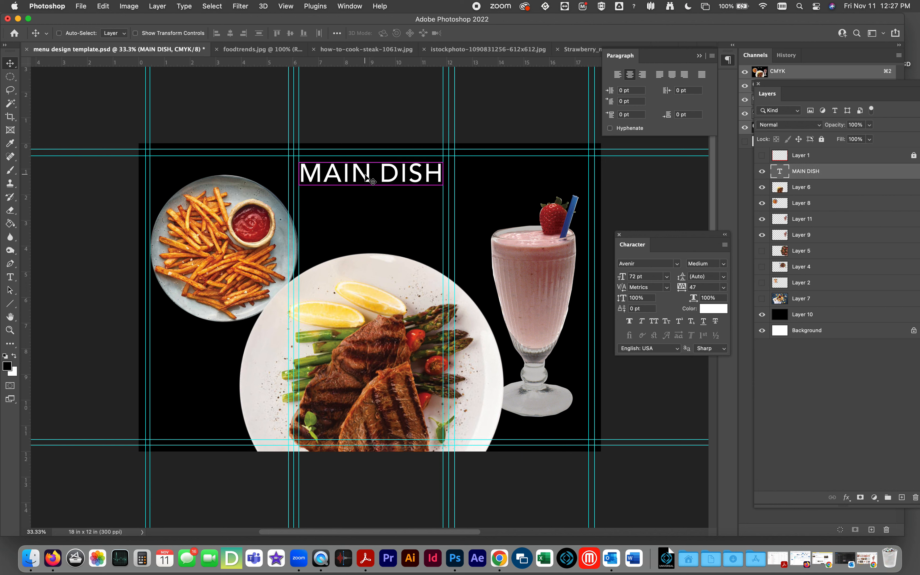
drag(366, 176, 364, 203)
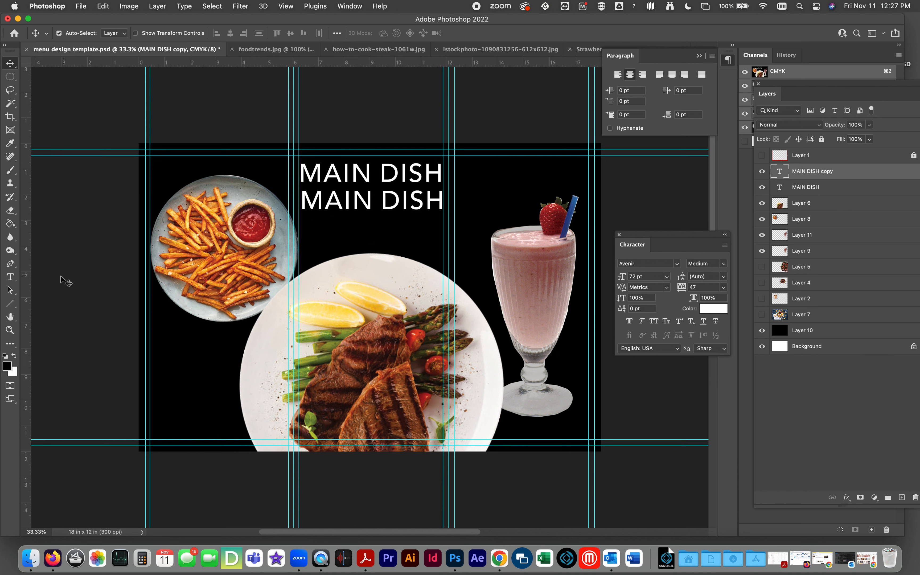
Step: Replace the text of the duplicated heading with "Rib Eye Steak"
click(10, 277)
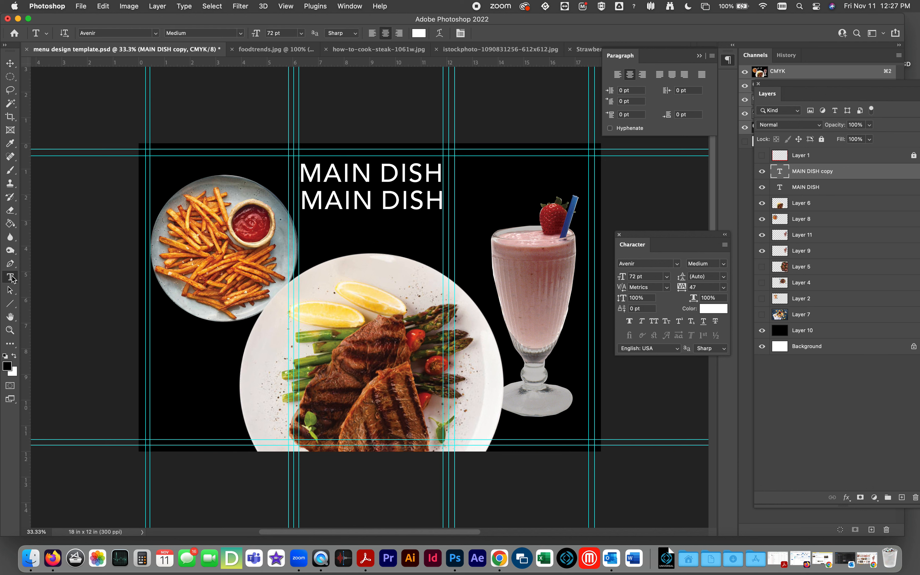
triple_click(394, 205)
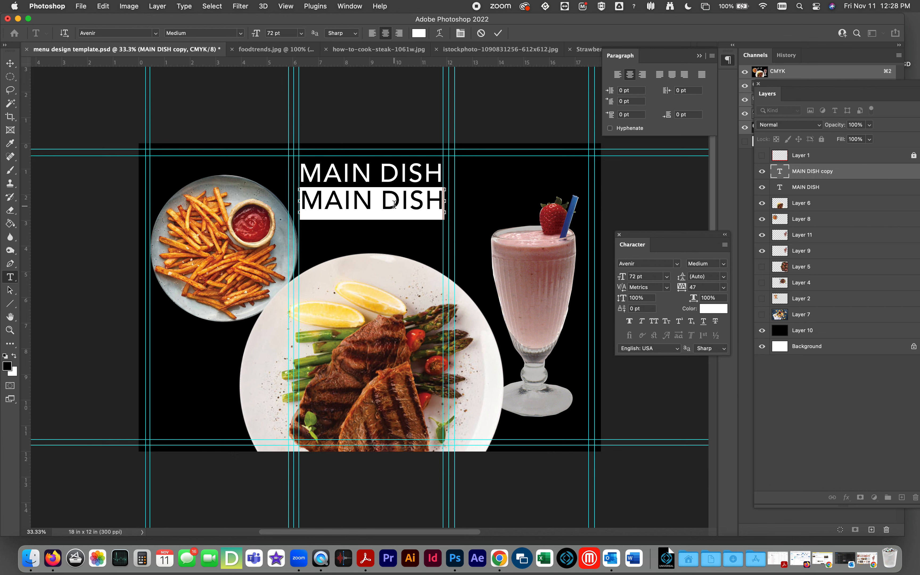
text(Rib)
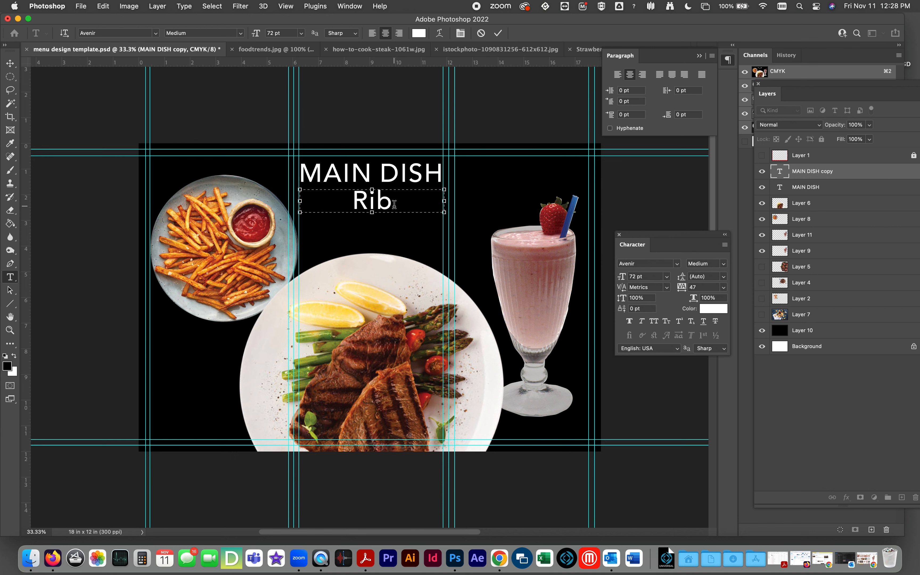
text( Eye)
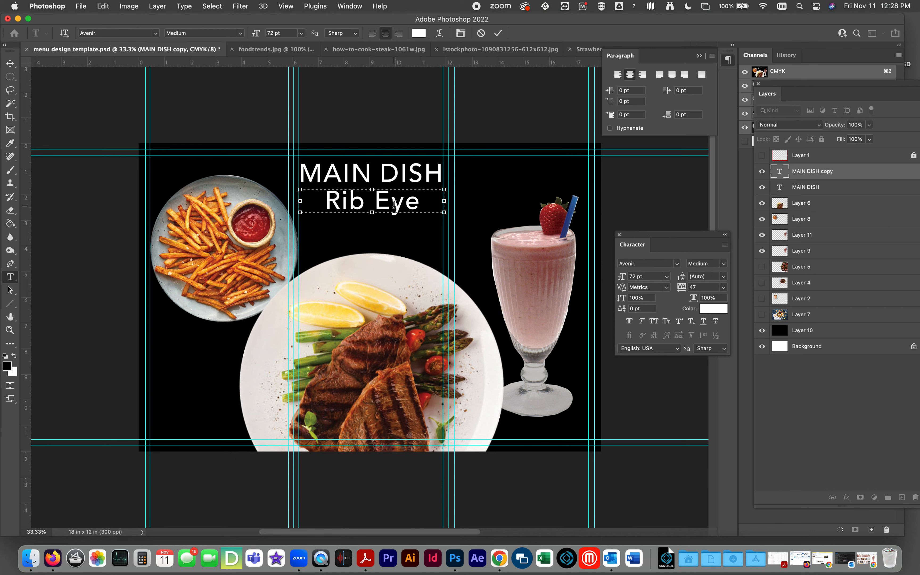
text( Ste)
key(BackSpace)
key(BackSpace)
key(BackSpace)
key(BackSpace)
Step: Select the words "Rib Eye" in the second line, try a size of 60 pt, and settle on 48 pt
key(shift+Left)
key(shift+Left)
key(shift+Left)
key(shift+Left)
key(shift+Left)
key(shift+Left)
key(shift+Left)
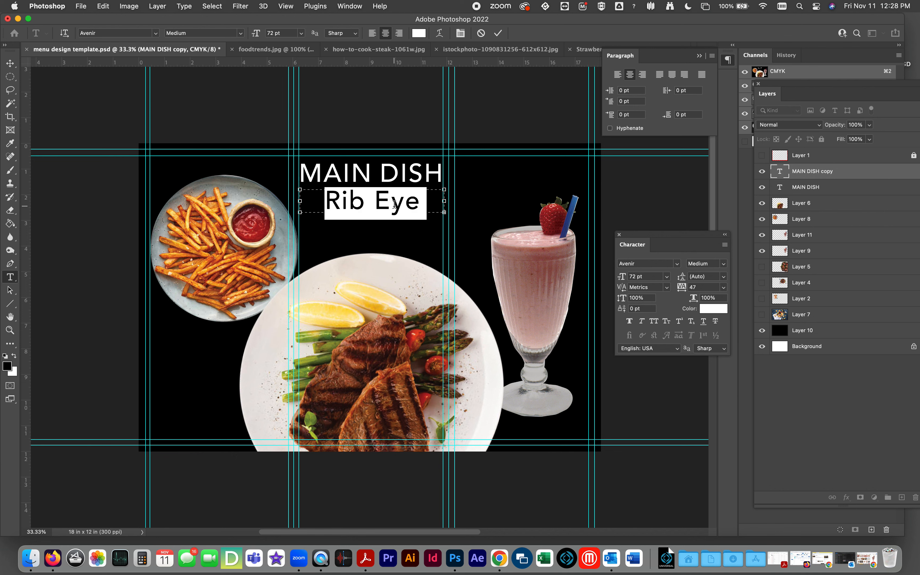
click(302, 35)
click(275, 183)
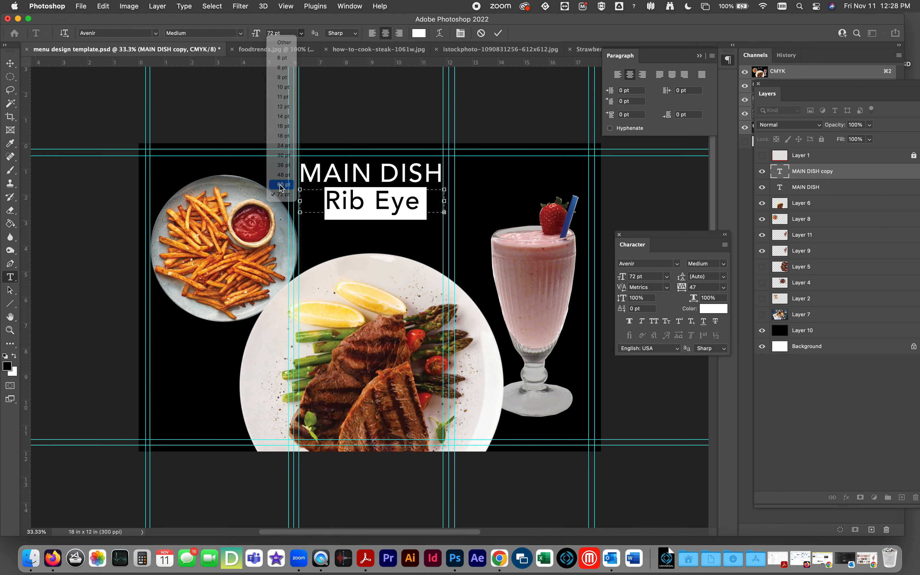
click(302, 33)
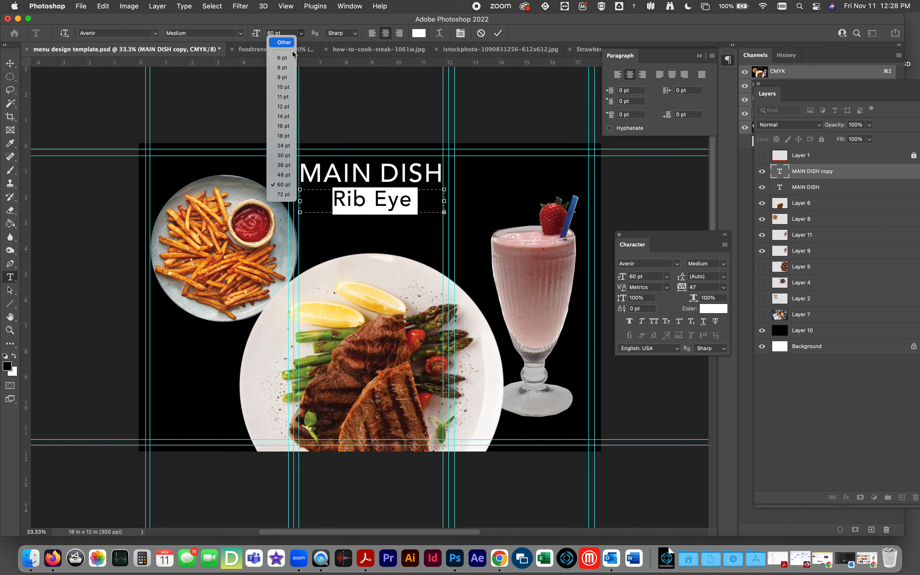
click(283, 175)
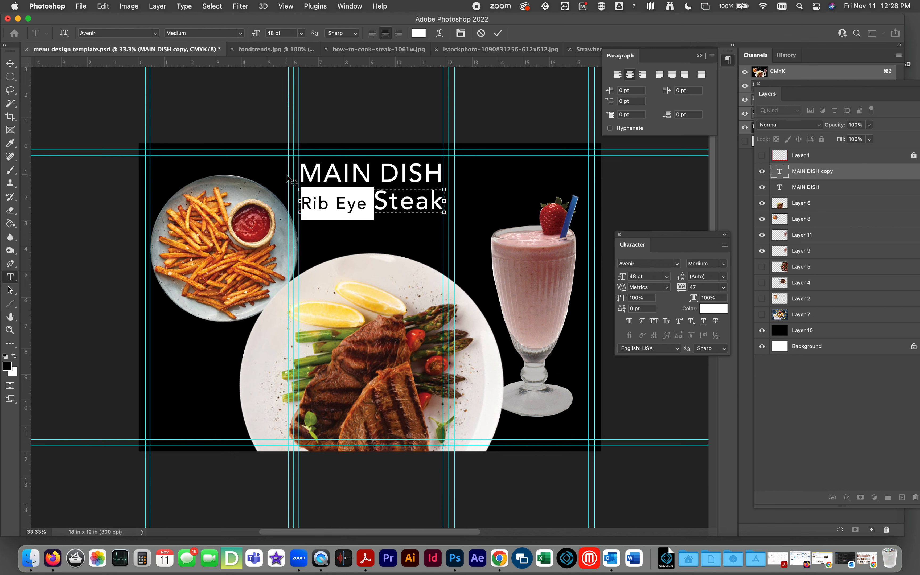
Step: Set the word "Steak" to 48 pt and finish editing the dish name
double_click(395, 199)
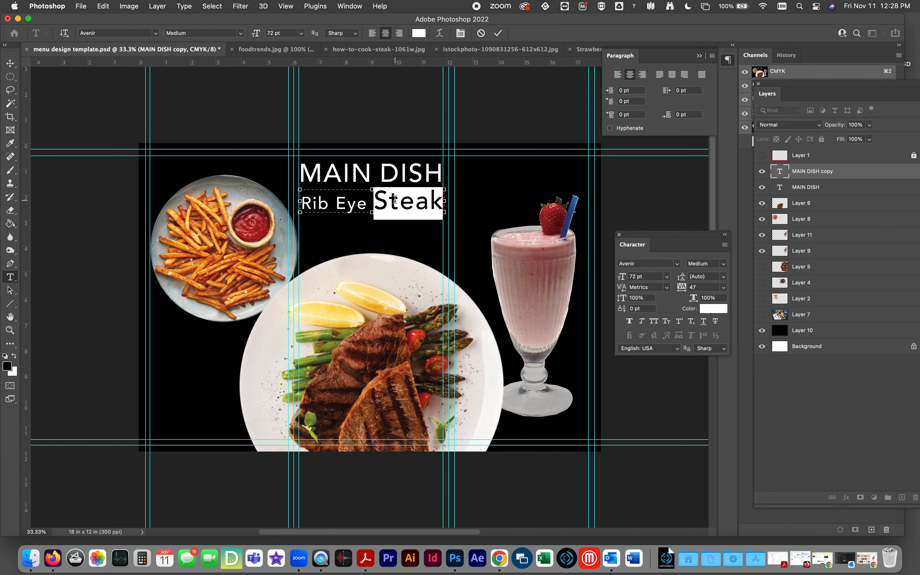
click(302, 33)
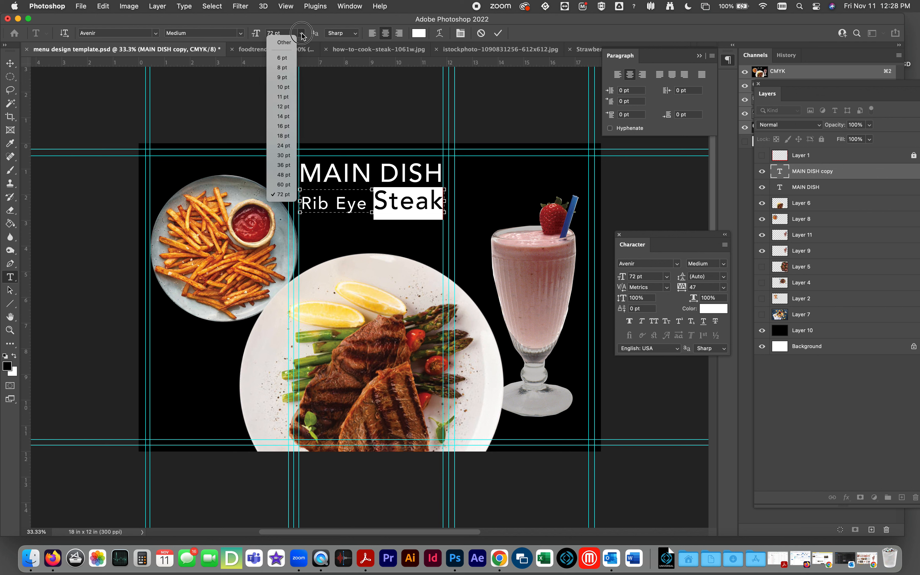
click(282, 174)
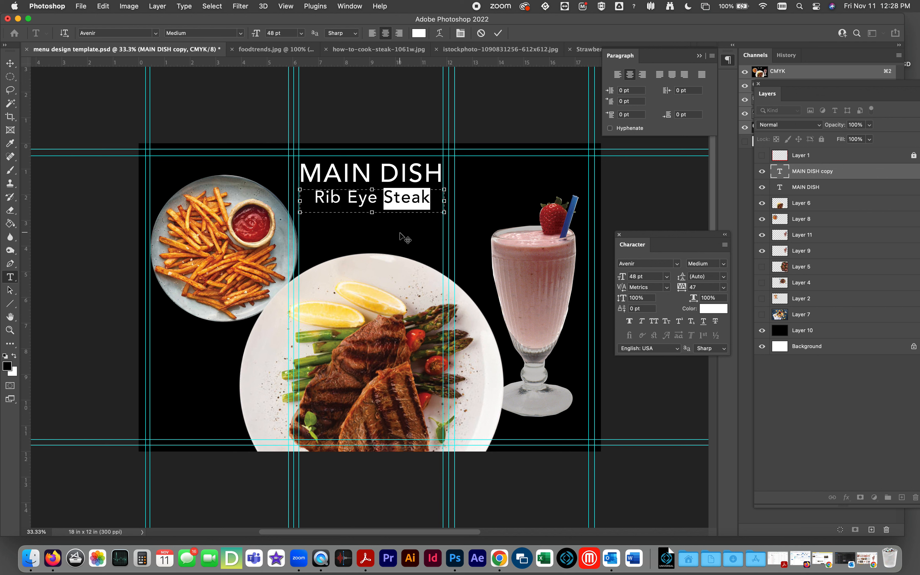
click(10, 63)
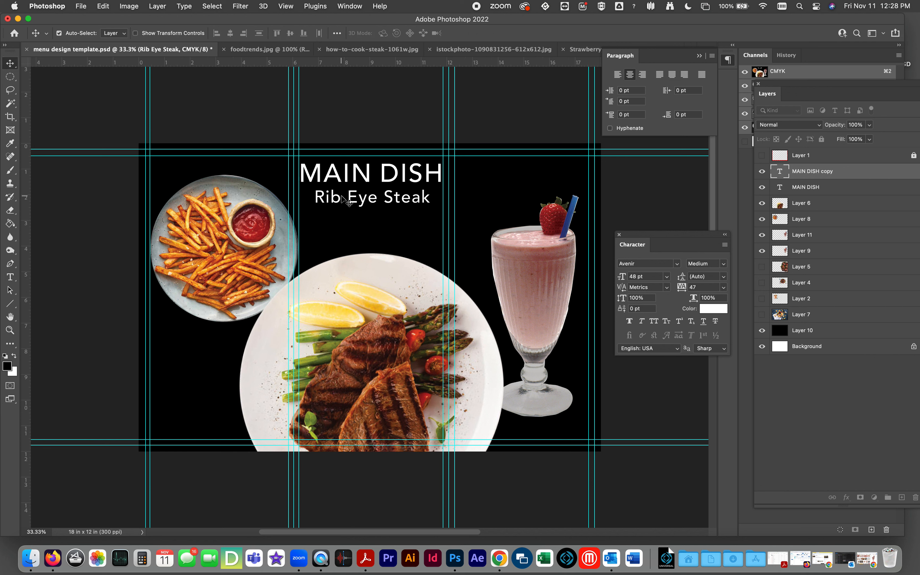
Step: Try left, centred, right and fully justified alignment on the "Rib Eye Steak" line in the middle column
click(10, 277)
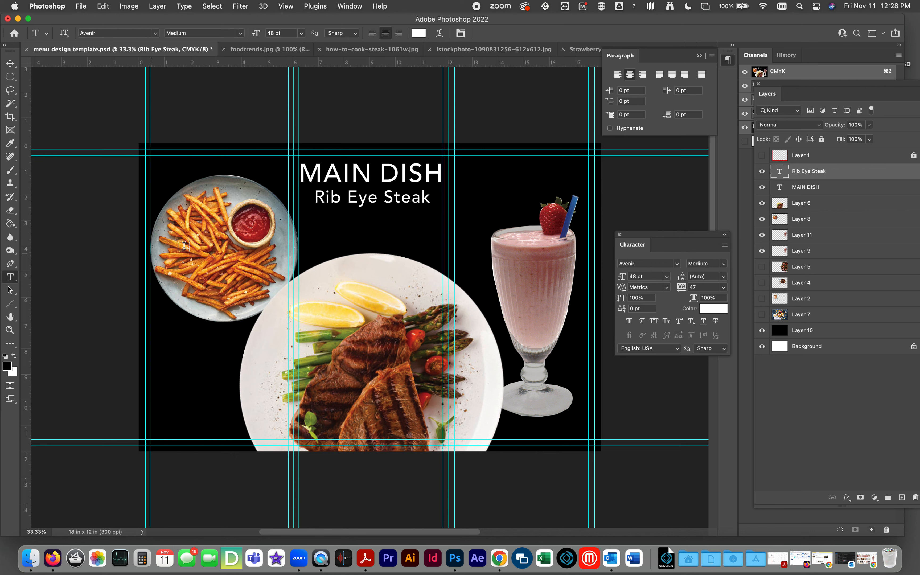
triple_click(371, 196)
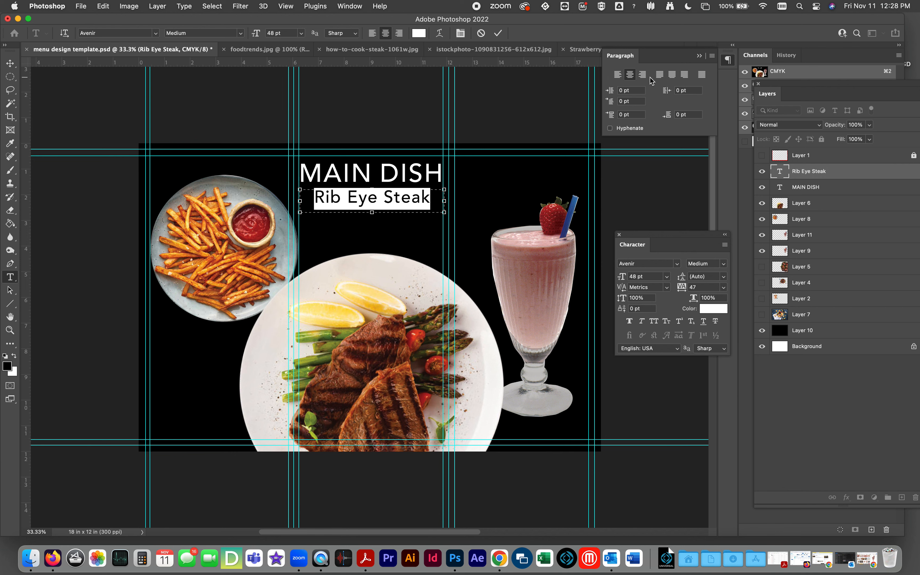
click(616, 75)
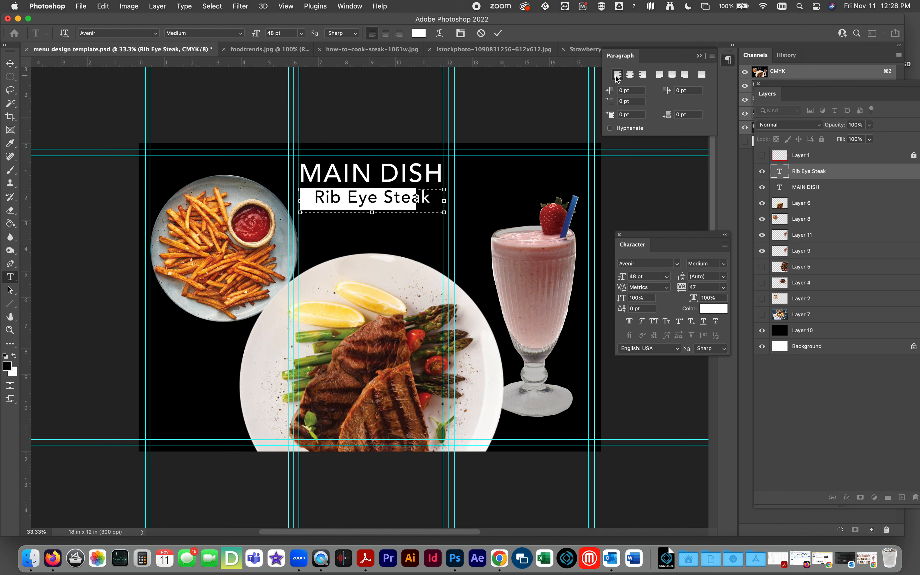
click(630, 76)
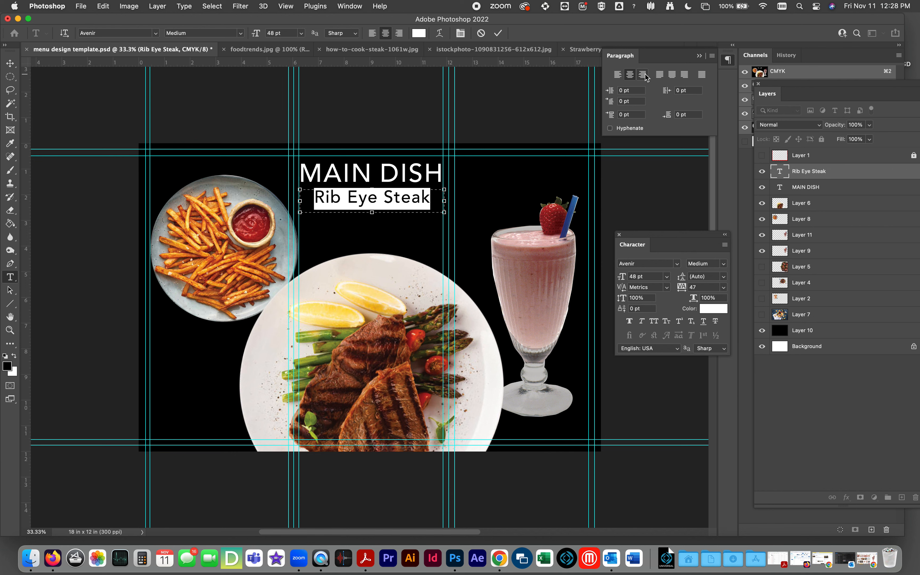
click(642, 75)
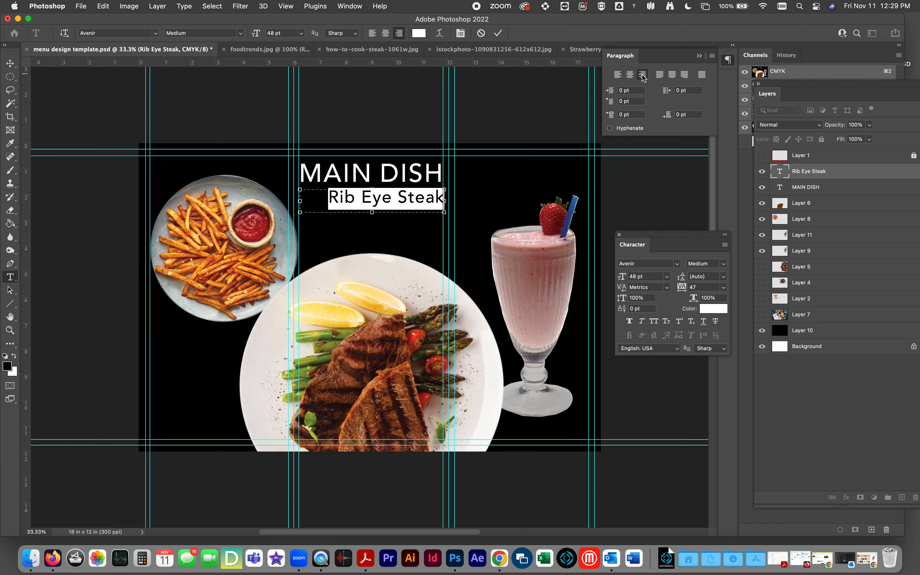
click(702, 75)
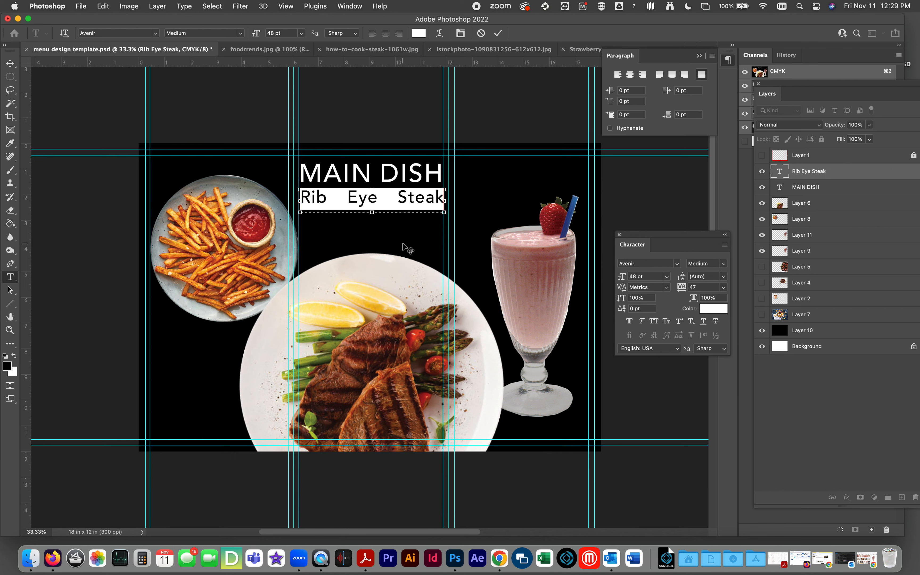
click(11, 64)
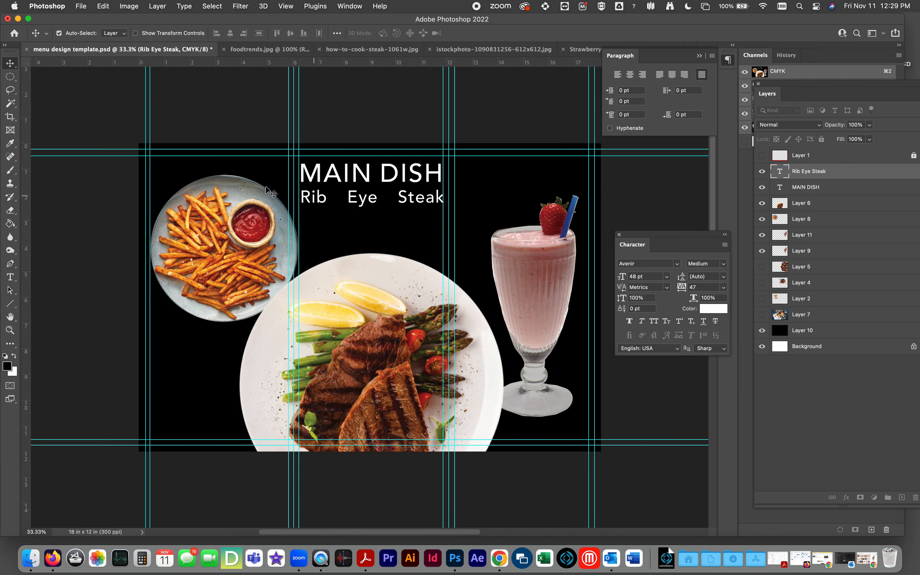
Step: Select the whole "Rib Eye Steak" line and set its alignment back to centred
click(10, 278)
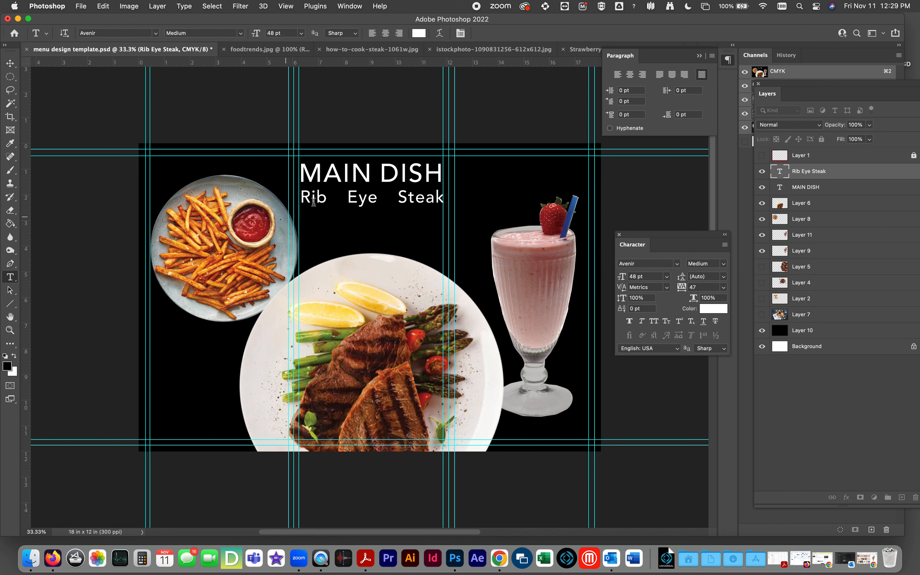
double_click(372, 198)
triple_click(372, 198)
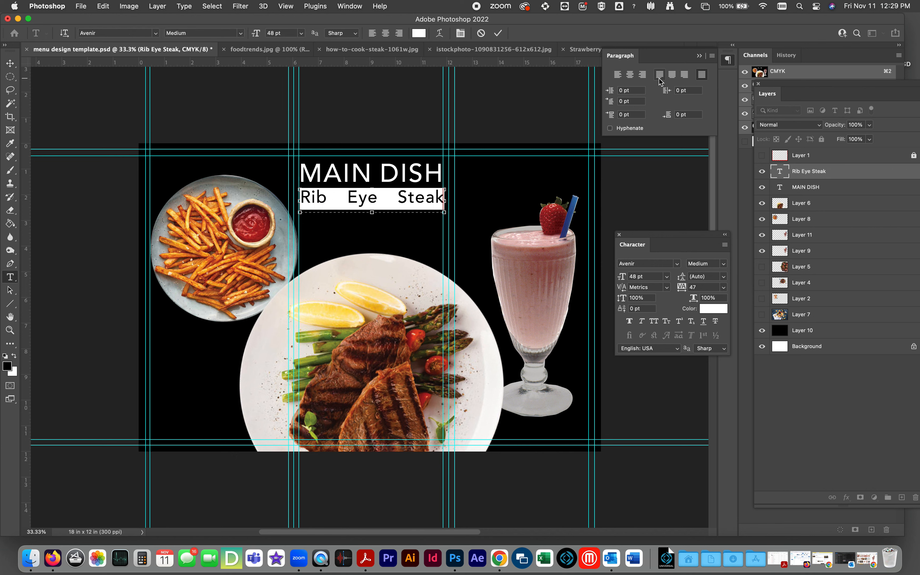
click(630, 75)
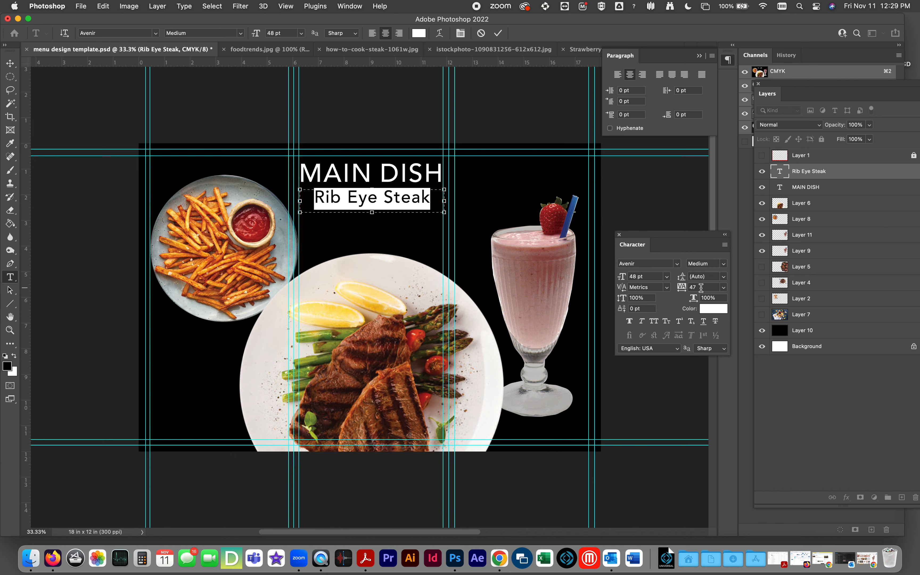
Step: Try tracking values of 80, 100 and 200 on the "Rib Eye Steak" line, settle on 190, and finish editing the text
click(681, 288)
text(80)
key(Return)
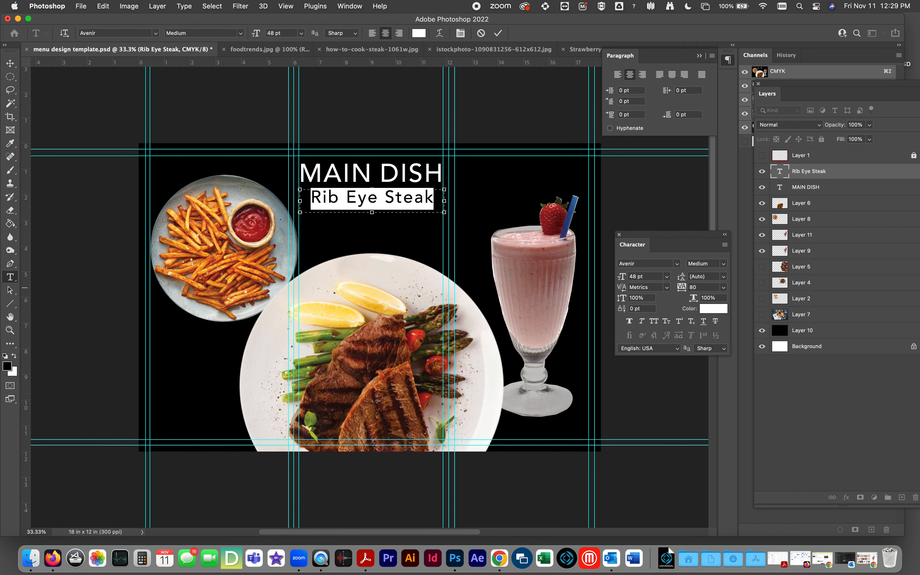
click(723, 287)
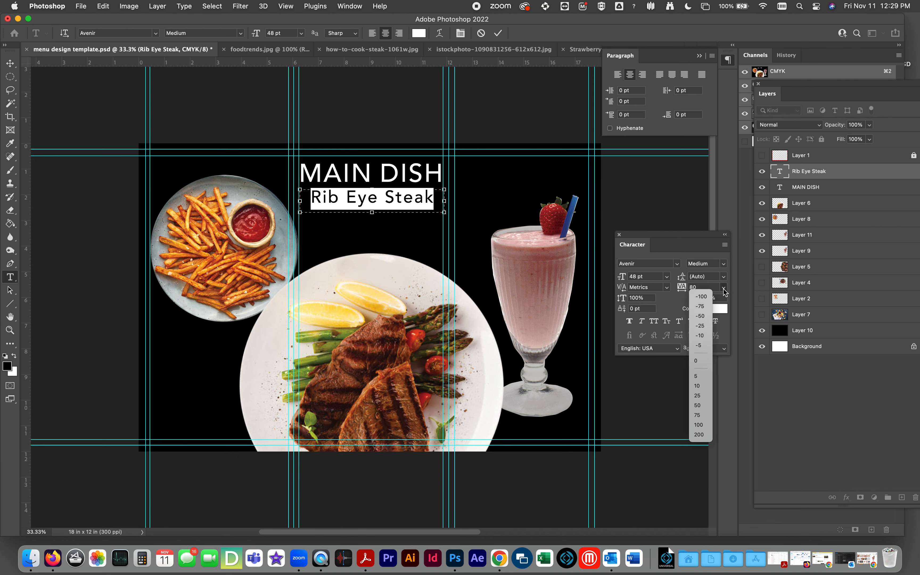
click(697, 426)
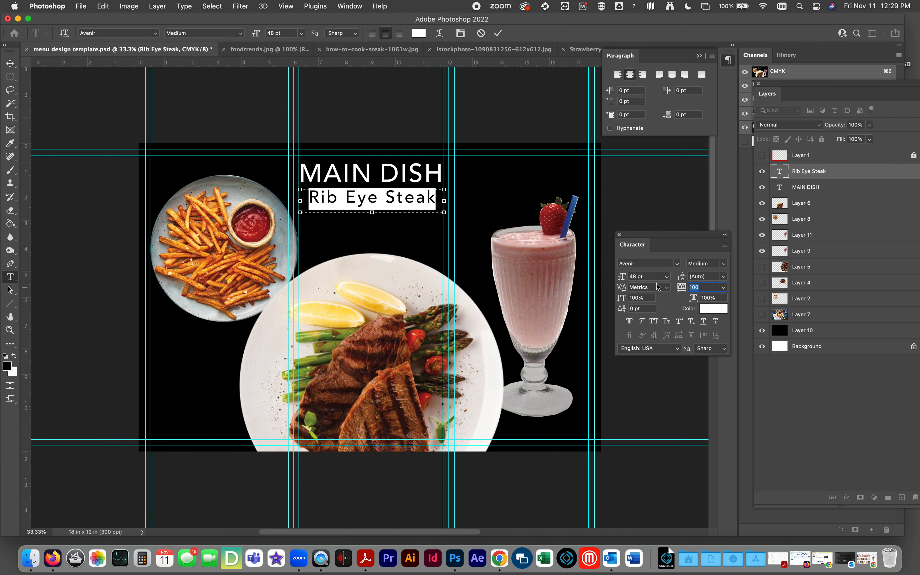
text(200)
key(Return)
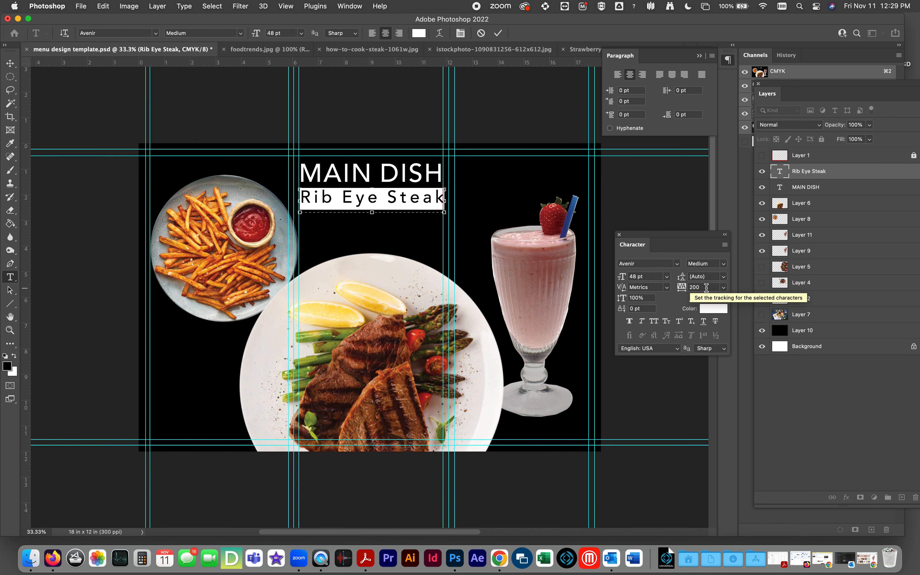
drag(705, 287, 671, 276)
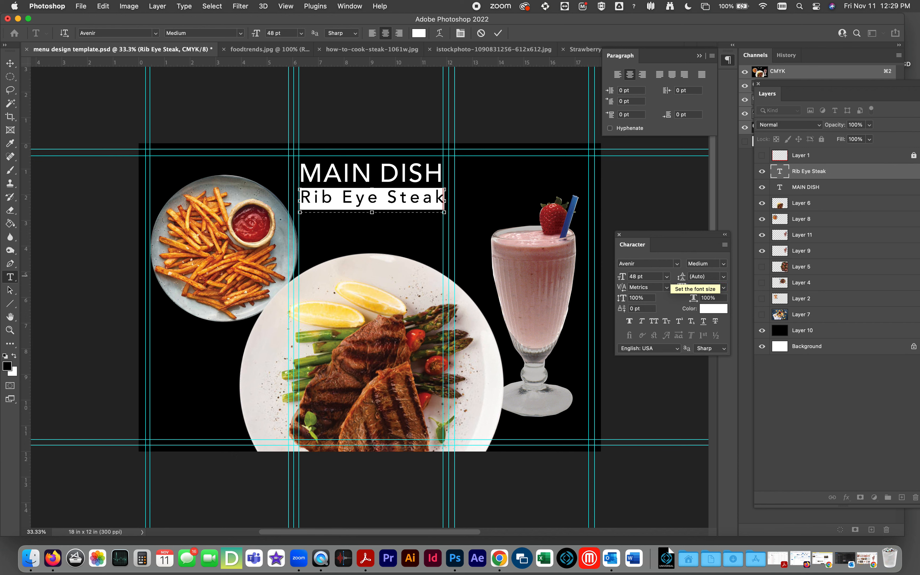
click(10, 65)
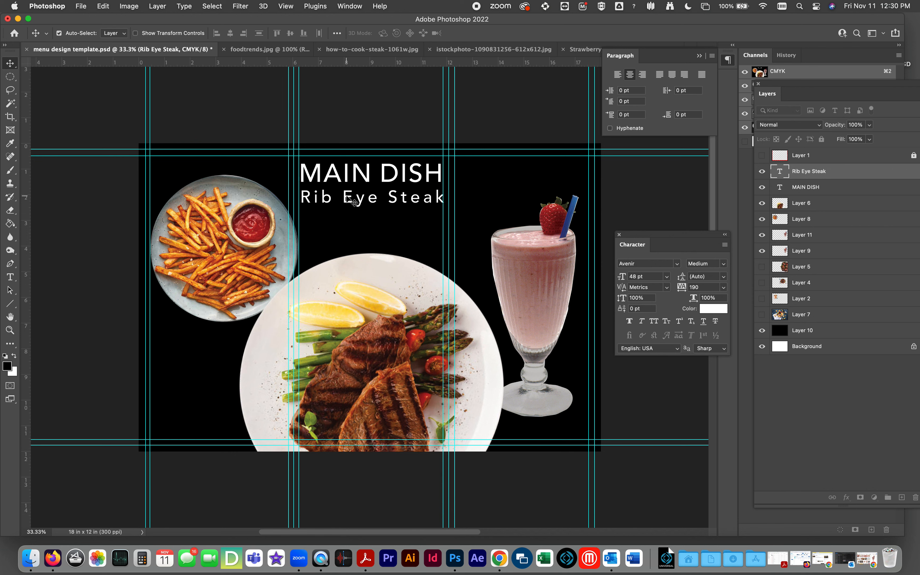
Step: Duplicate the "Rib Eye Steak" line directly below the original and replace the copy's text with "$19.99"
key(super+j)
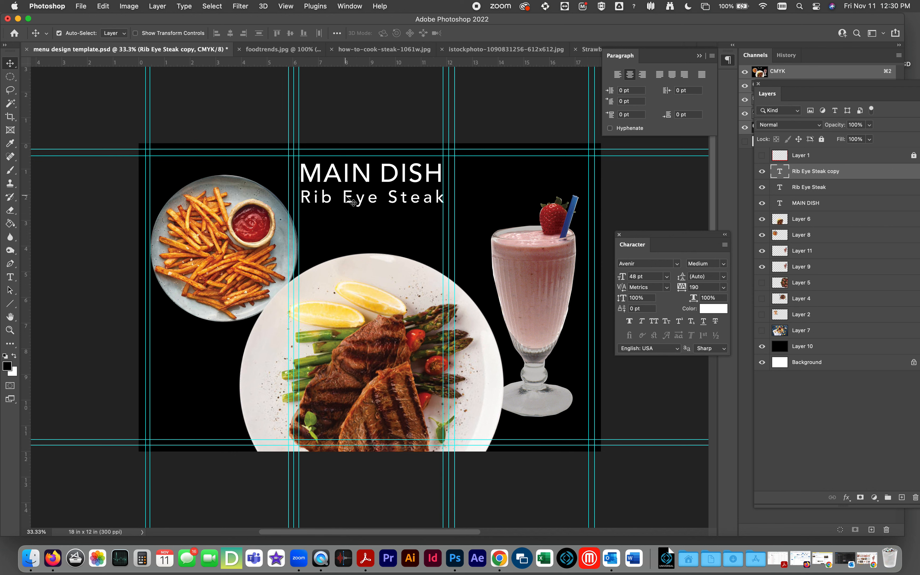
drag(351, 202, 352, 225)
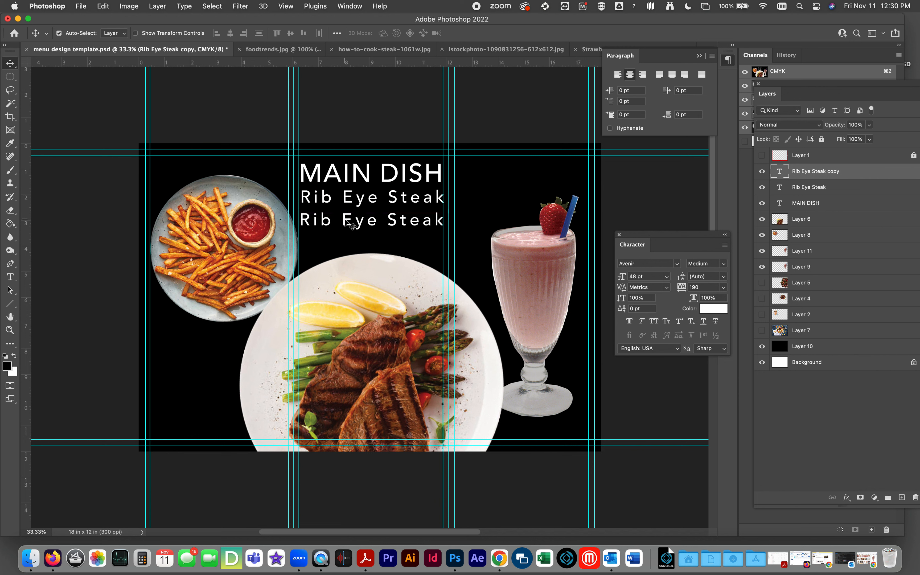
click(9, 277)
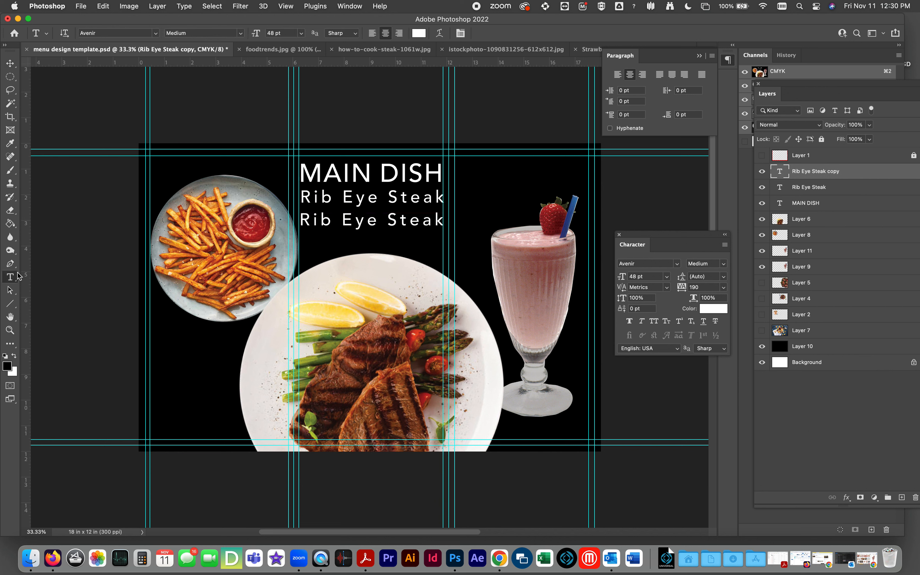
triple_click(374, 227)
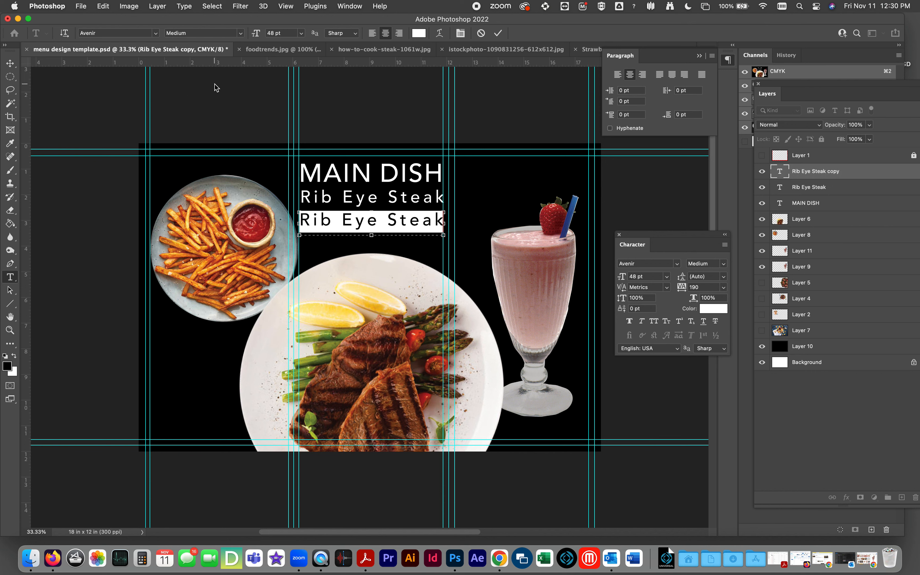
text($)
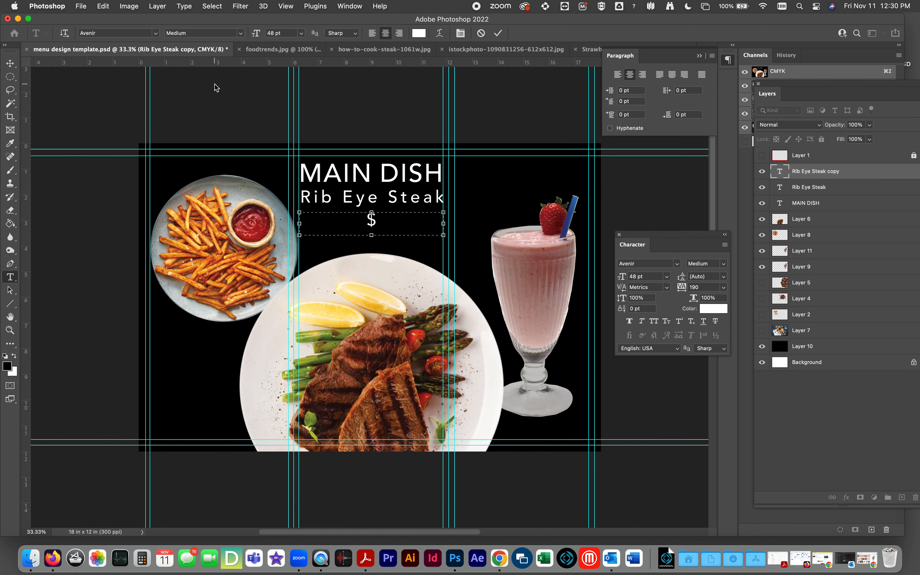
text(19.99)
click(10, 63)
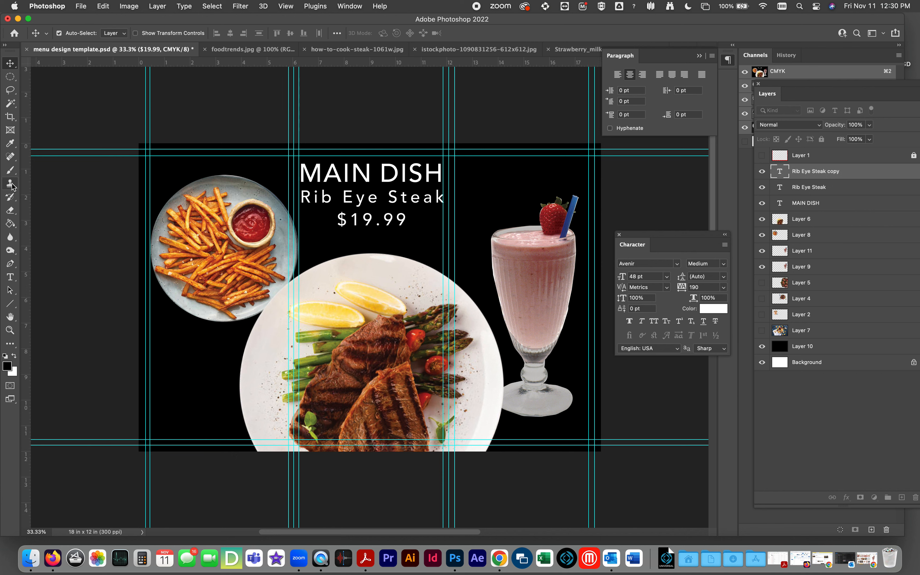
Step: Try left alignment on the price line, settle on justify last right, and hide the guides
click(10, 277)
triple_click(388, 221)
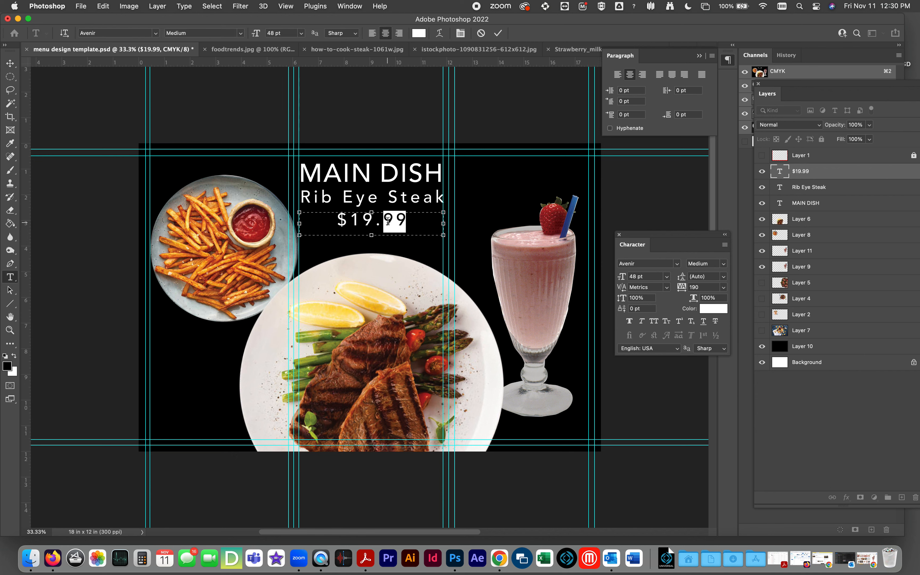
click(685, 74)
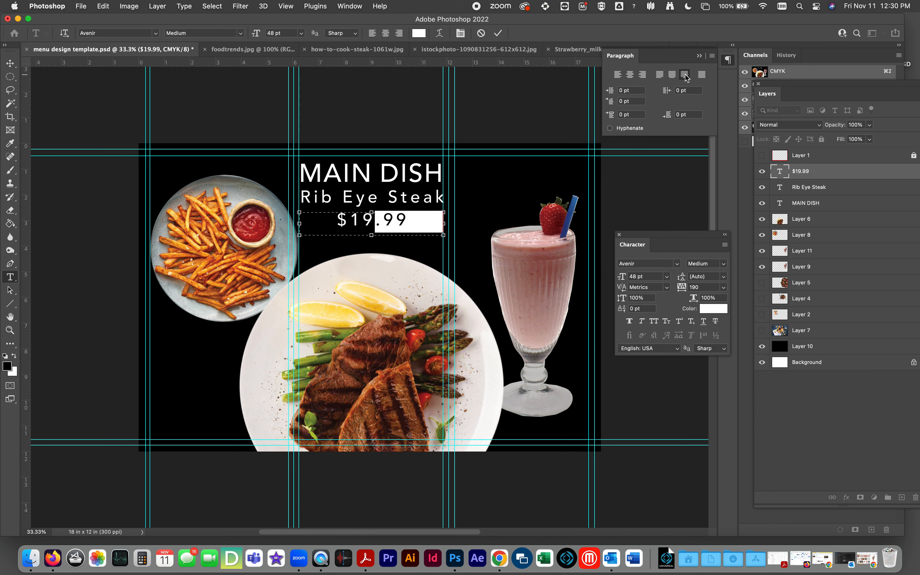
click(613, 75)
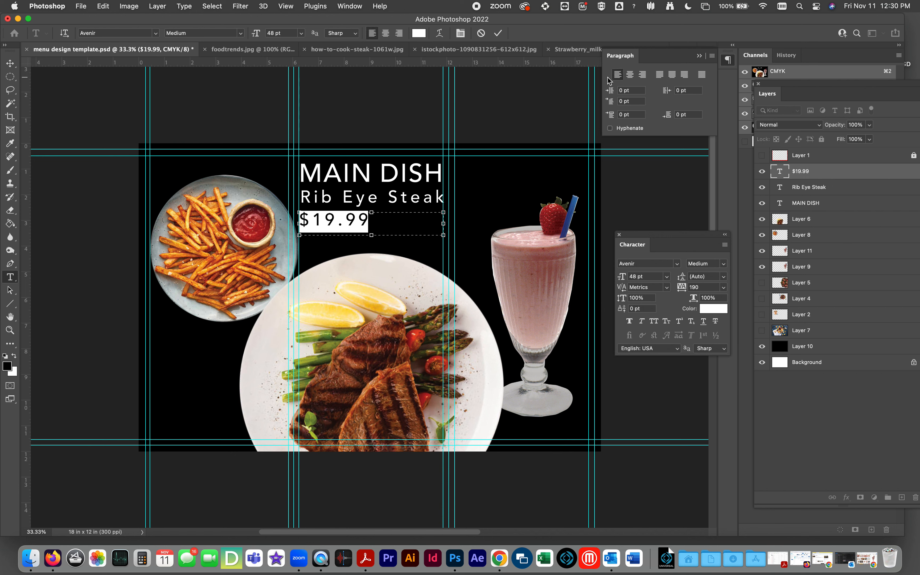
click(685, 75)
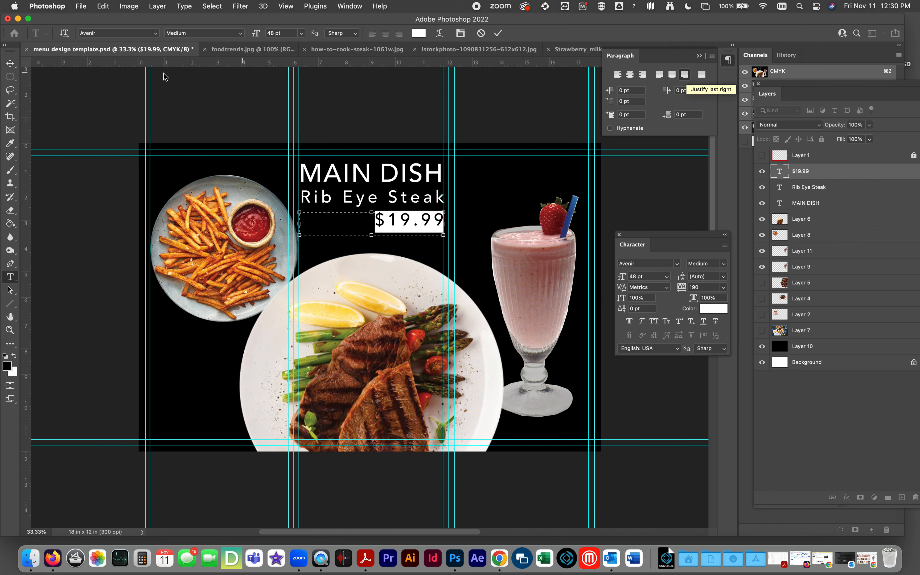
click(10, 64)
click(177, 101)
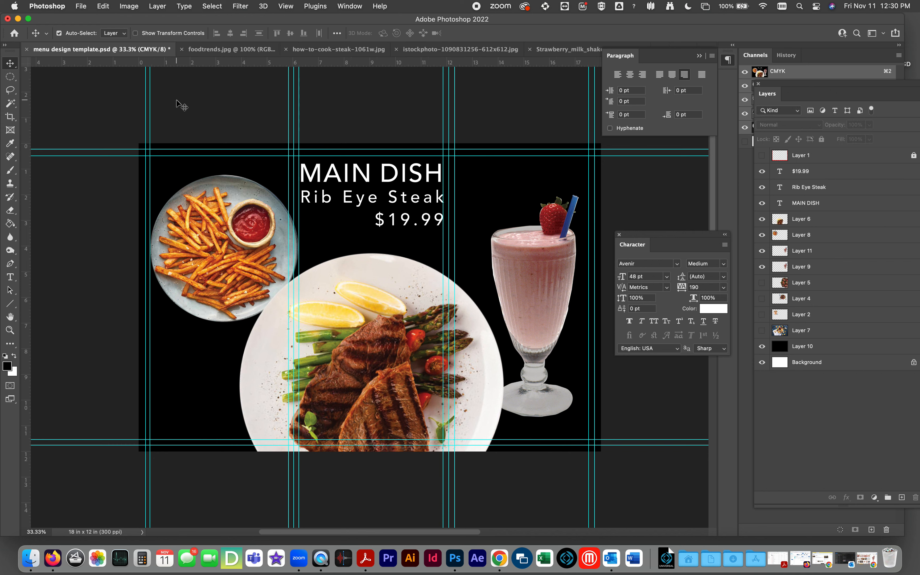
key(super+semicolon)
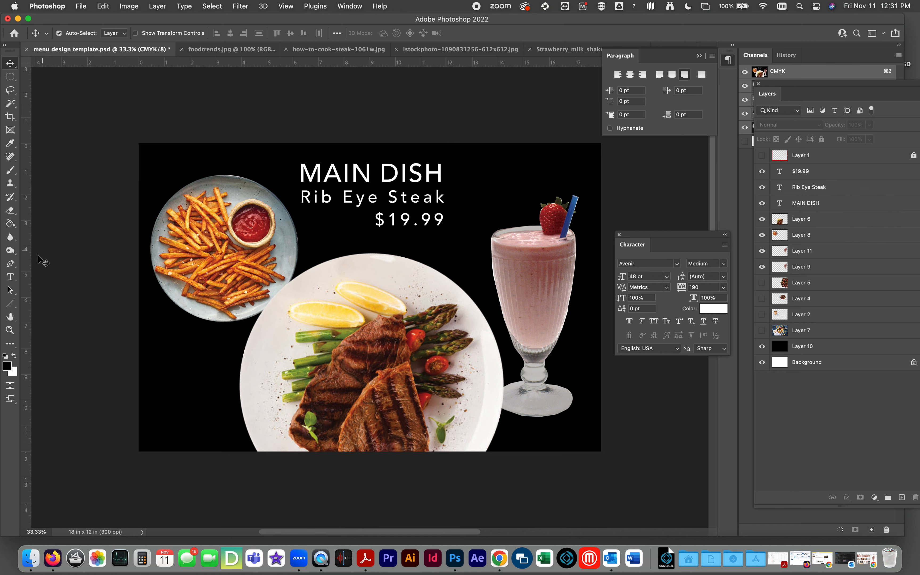
Step: Replace the price text below the dish name with "-19." and finish editing it
click(10, 277)
double_click(405, 224)
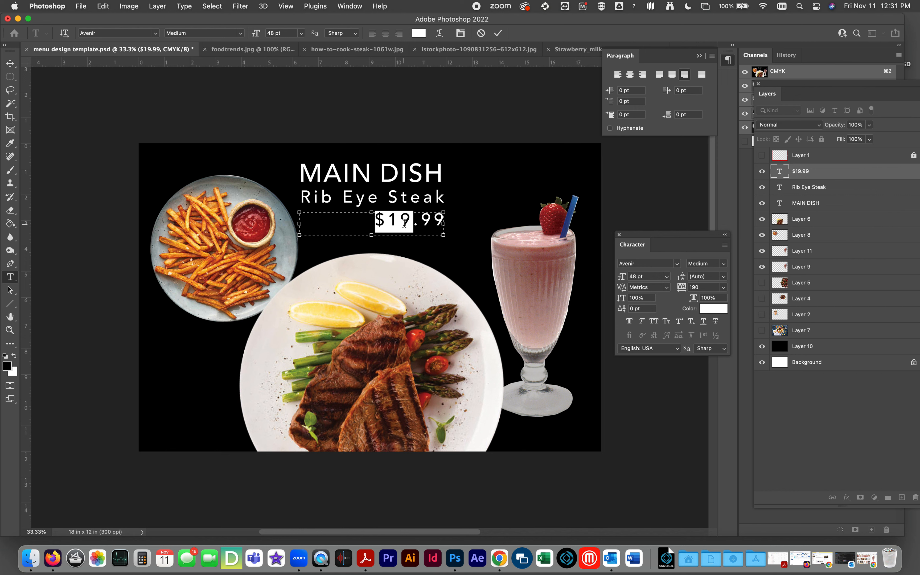
click(378, 223)
drag(378, 222, 452, 227)
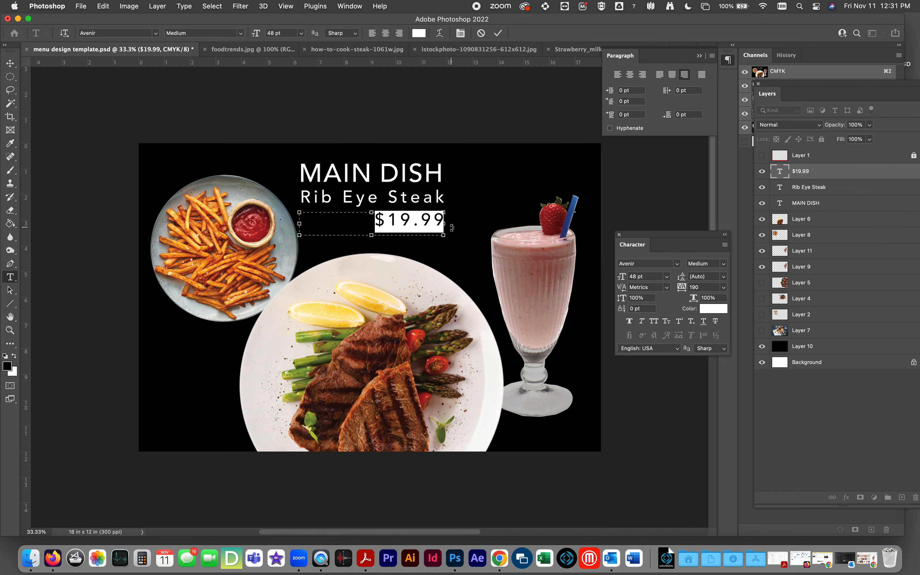
key(BackSpace)
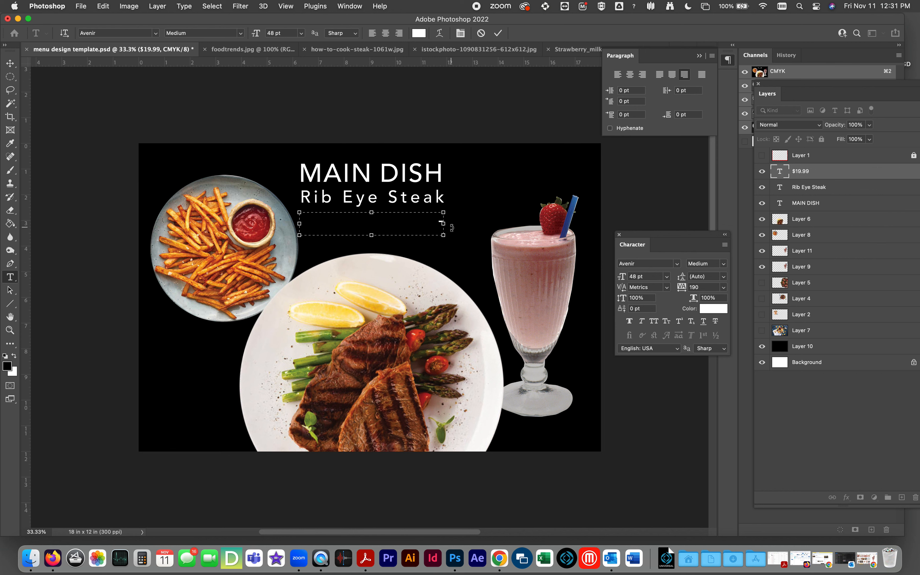
text(-19.)
click(10, 63)
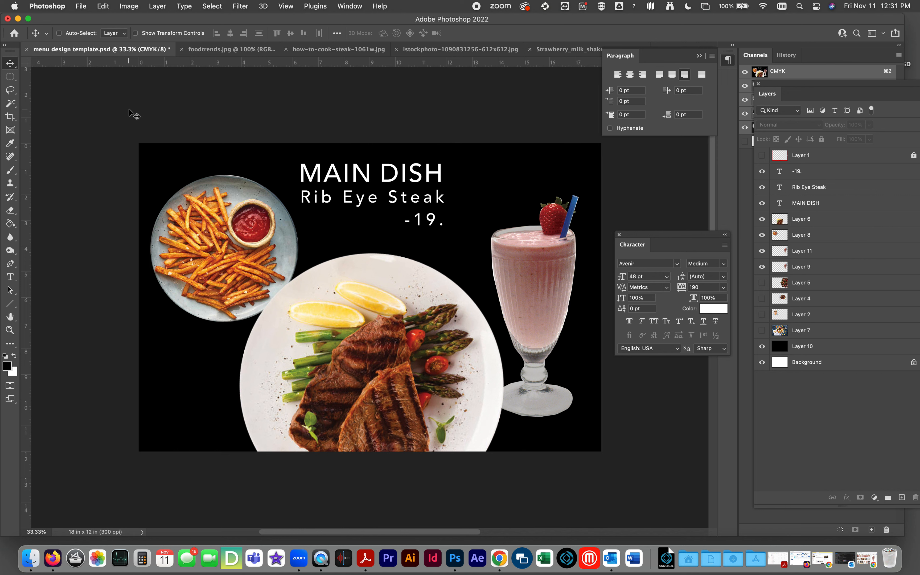
Step: With the guides shown, duplicate the MAIN DISH heading and place the copy in the first column, just below the fries plate
key(super+semicolon)
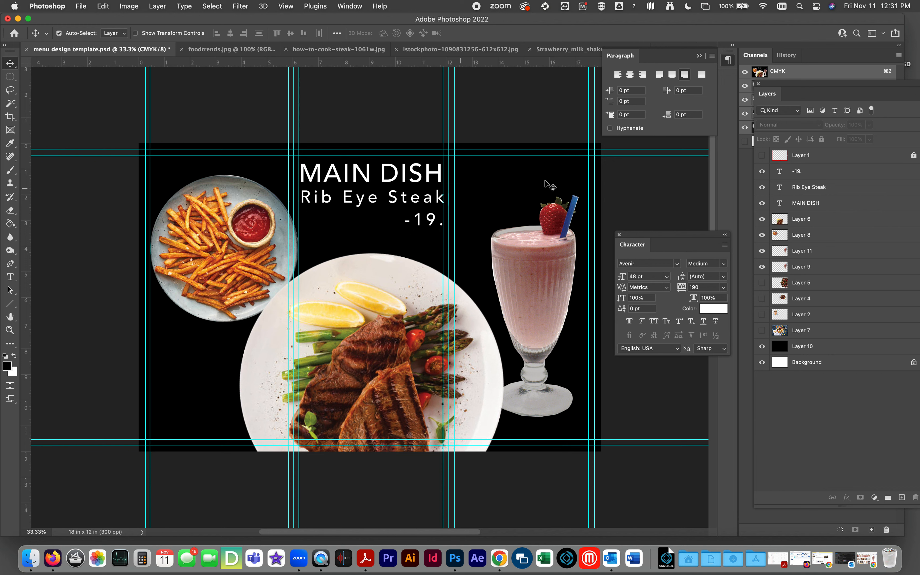
click(828, 174)
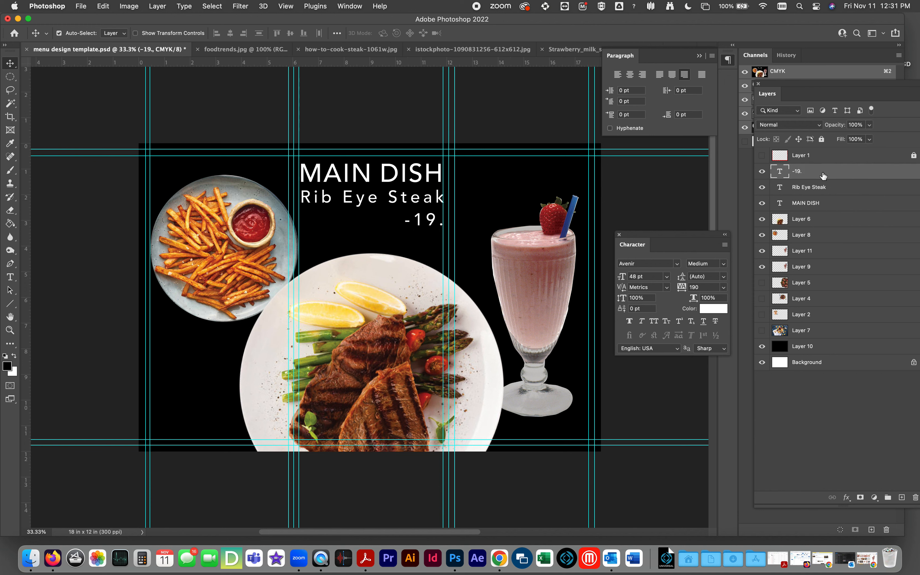
click(823, 190)
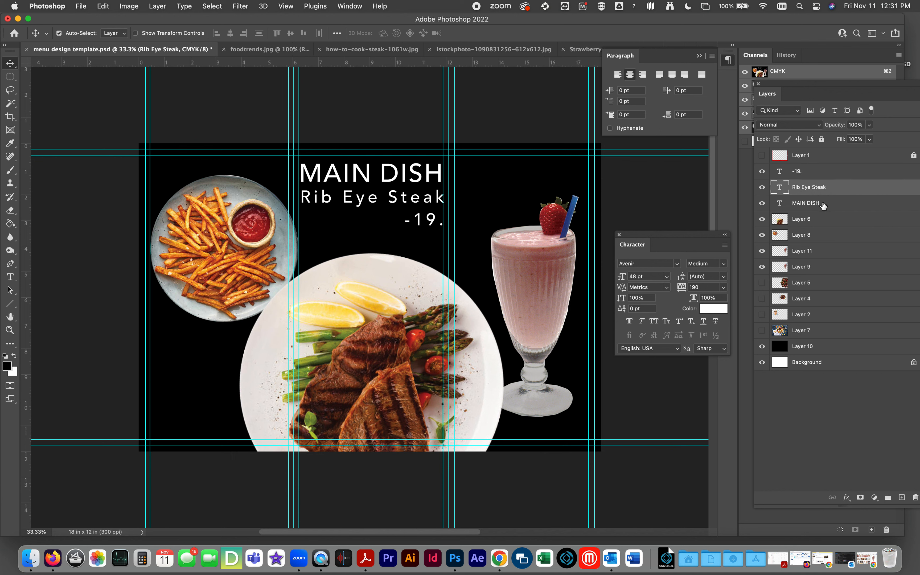
click(820, 205)
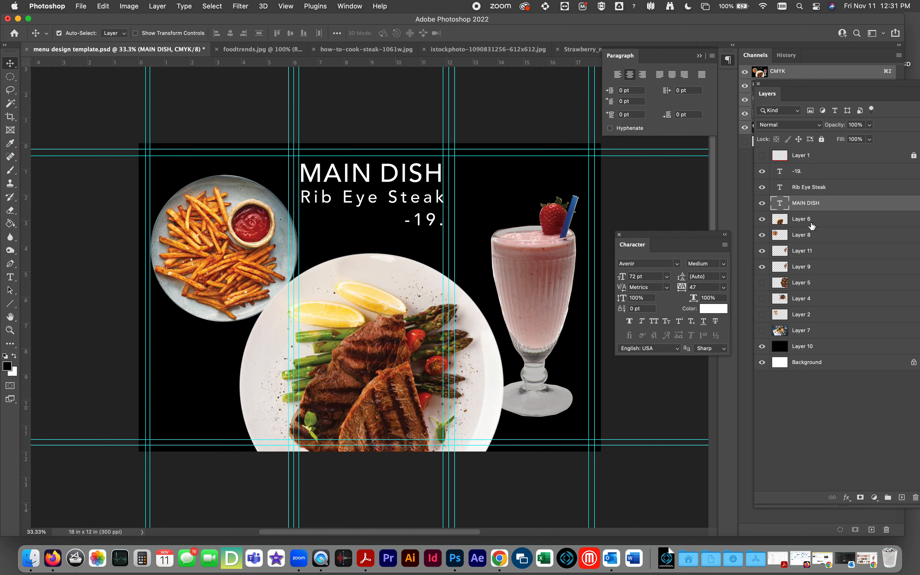
click(762, 204)
click(762, 203)
drag(803, 87, 621, 77)
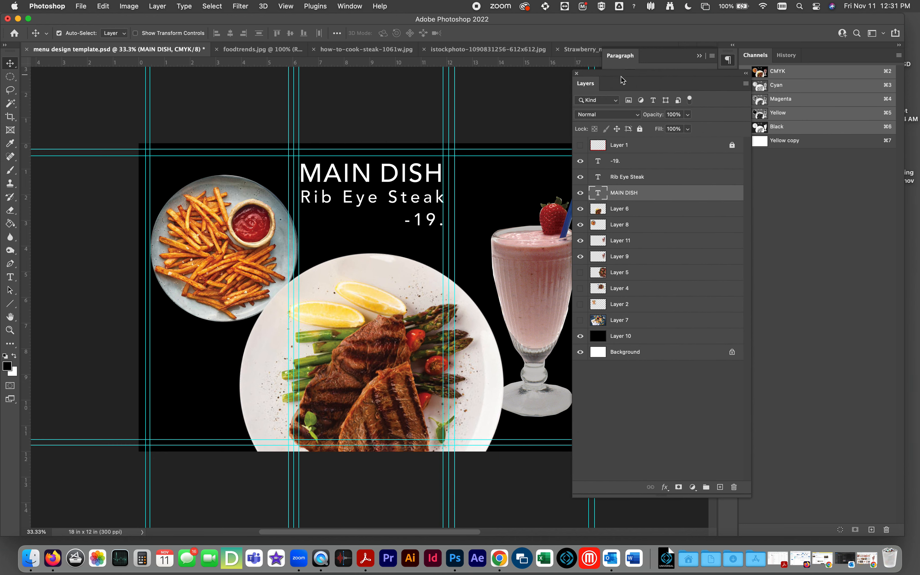
key(super+j)
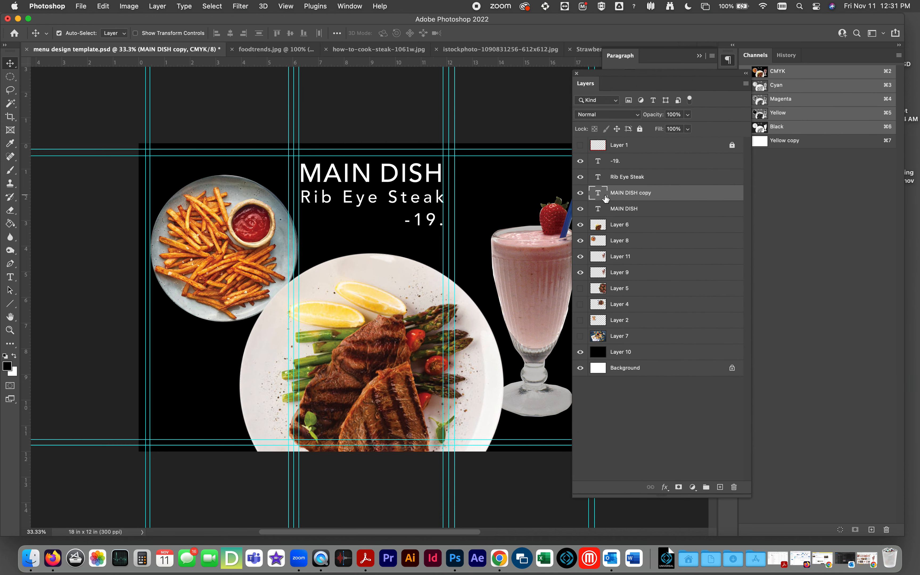
drag(420, 171, 271, 336)
drag(606, 75, 765, 101)
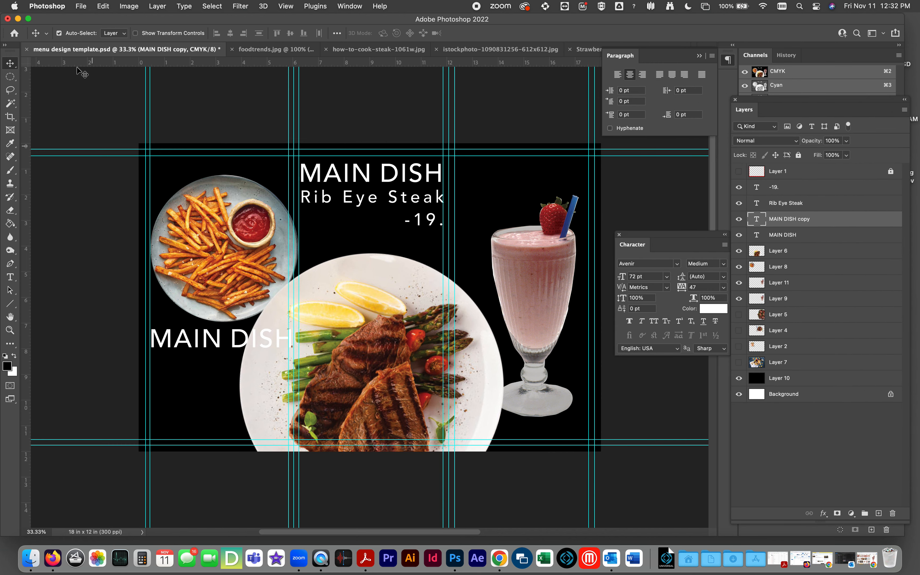
Step: Enlarge the copied heading's text box downward to fit two lines and move the word "DISH" onto the second line
click(11, 277)
click(225, 340)
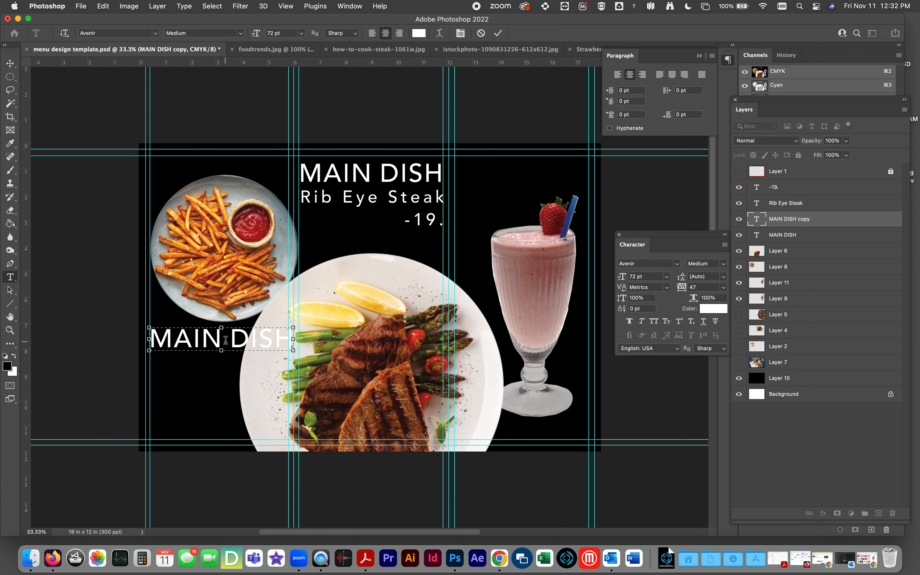
key(Delete)
key(Delete)
key(Delete)
key(Delete)
key(Delete)
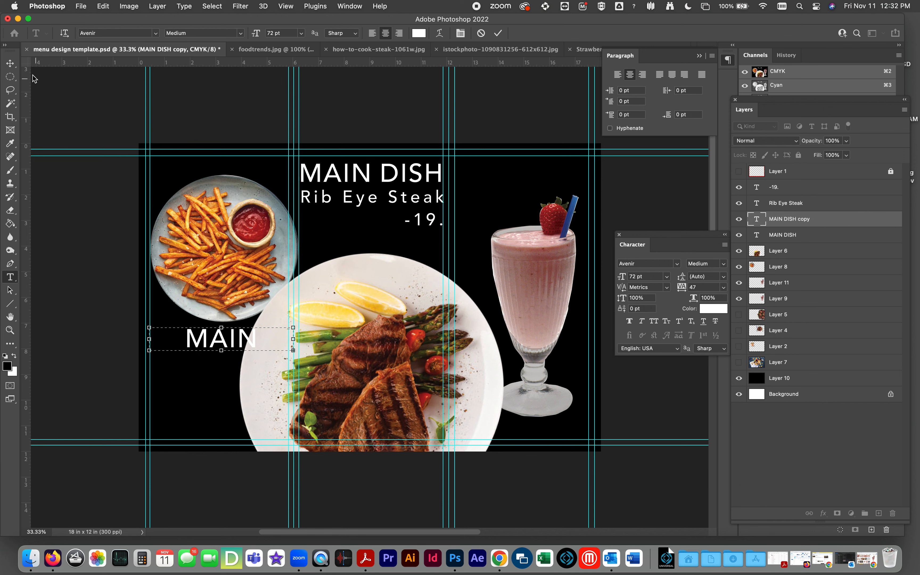
drag(221, 350, 223, 397)
text(DISH)
double_click(231, 368)
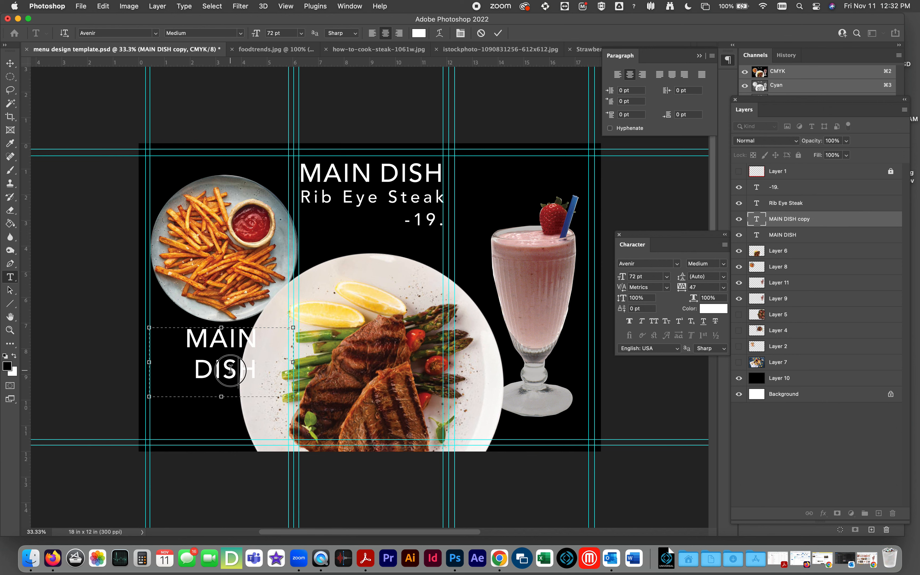
Step: Left-align the copied heading and remove the leading space before "DISH" on its second line
drag(249, 375, 160, 313)
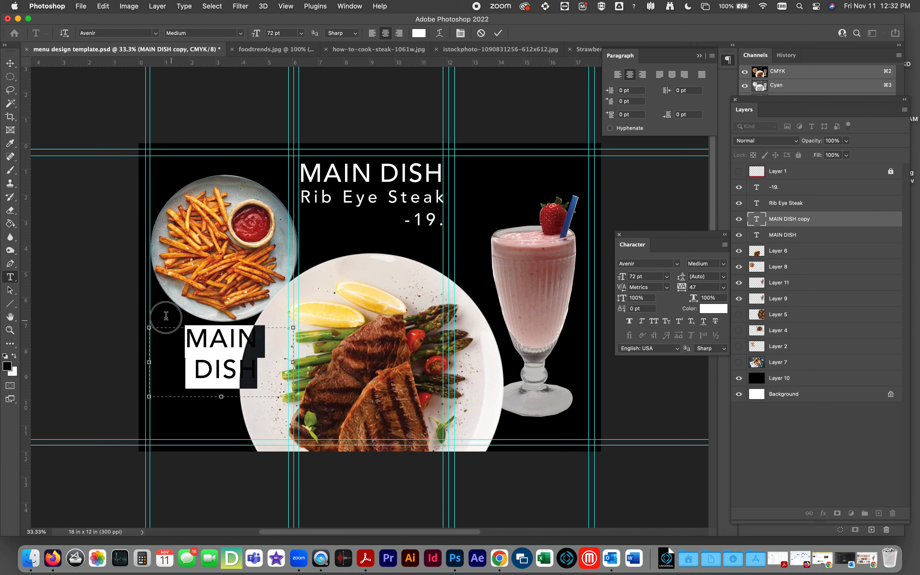
click(618, 75)
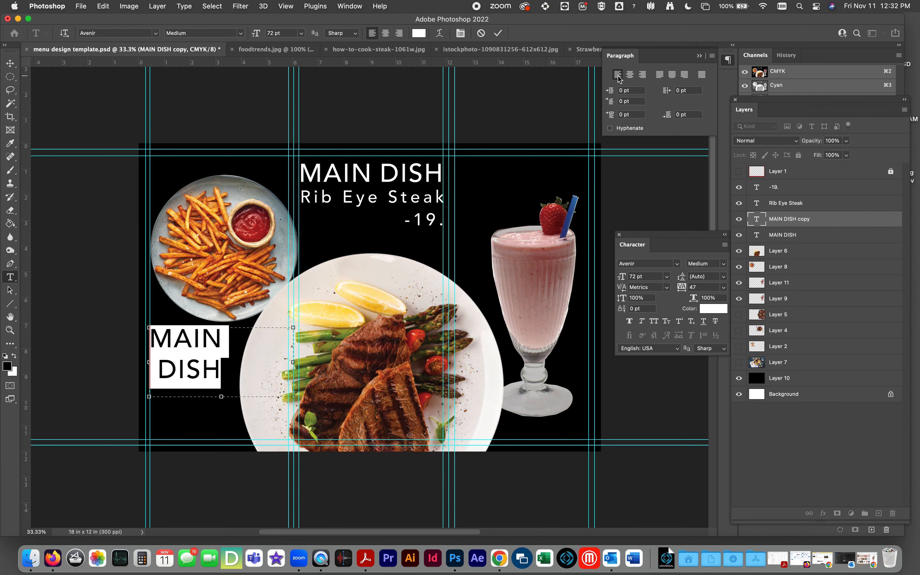
click(192, 357)
click(158, 370)
key(BackSpace)
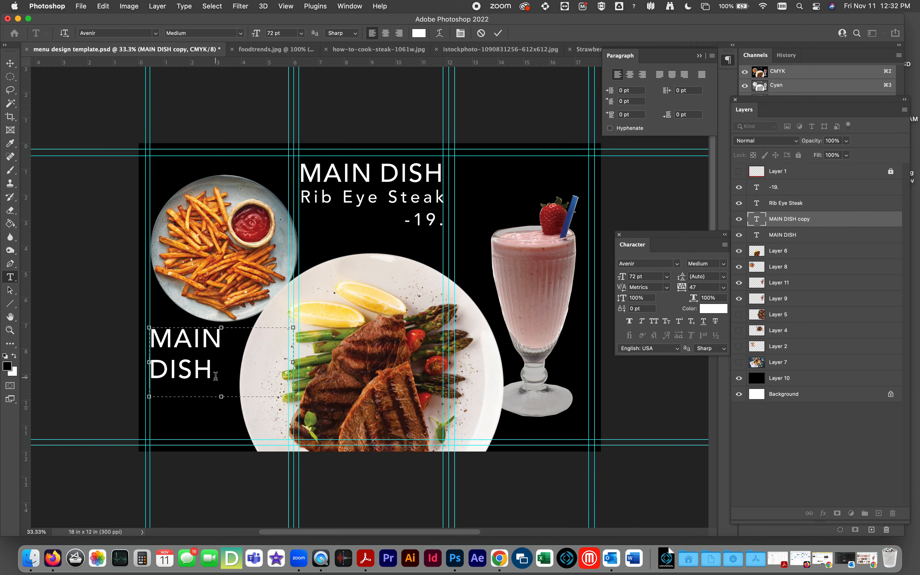
Step: Replace the copied heading's text below the fries plate with "STARTER" in capitals
drag(216, 376, 130, 330)
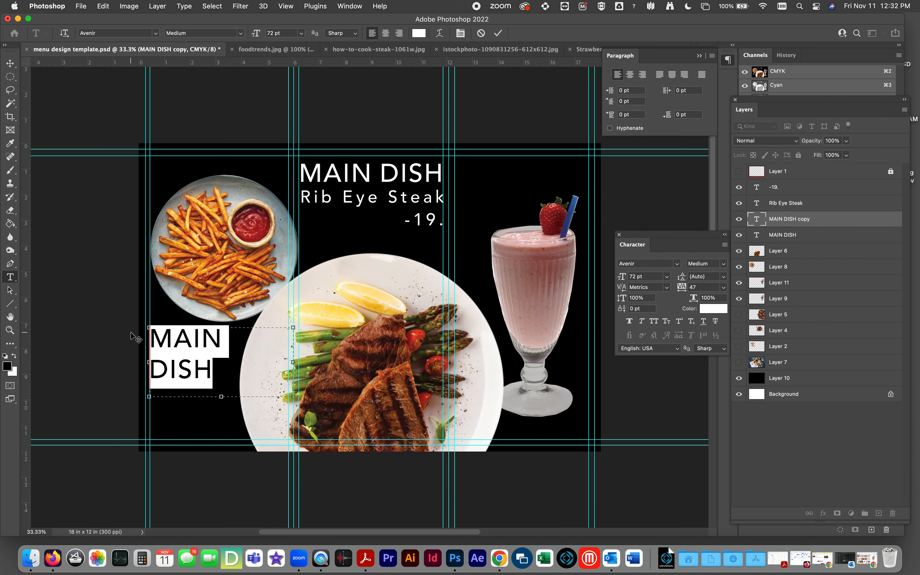
text(starter)
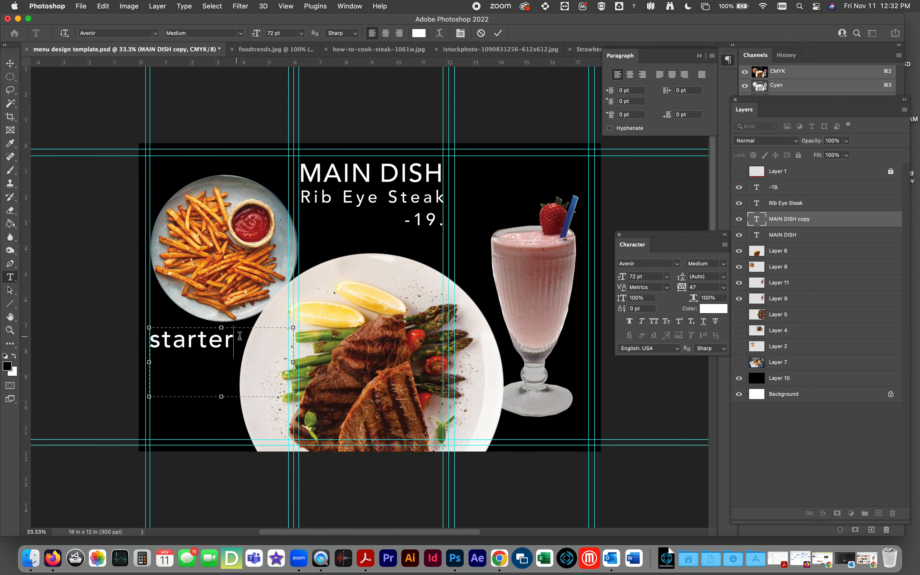
drag(239, 341, 136, 335)
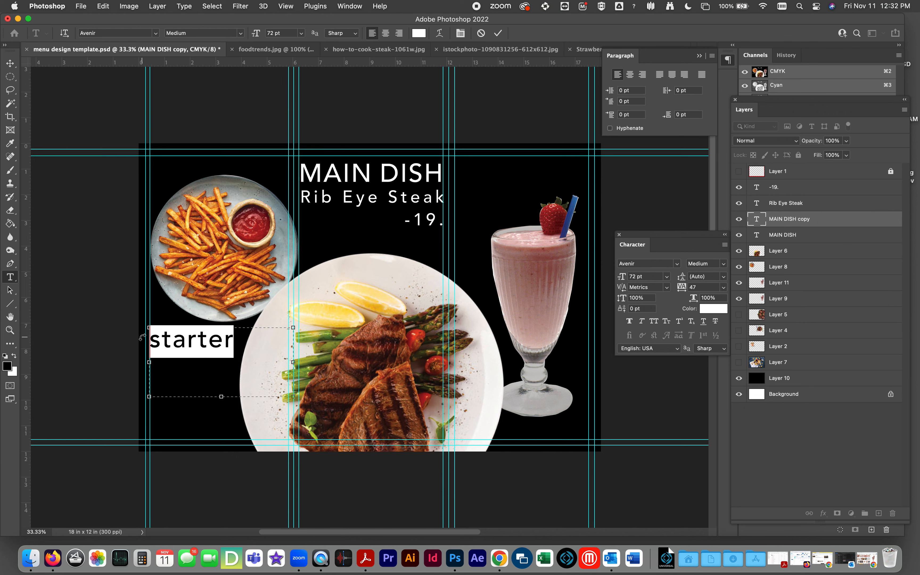
text(starter)
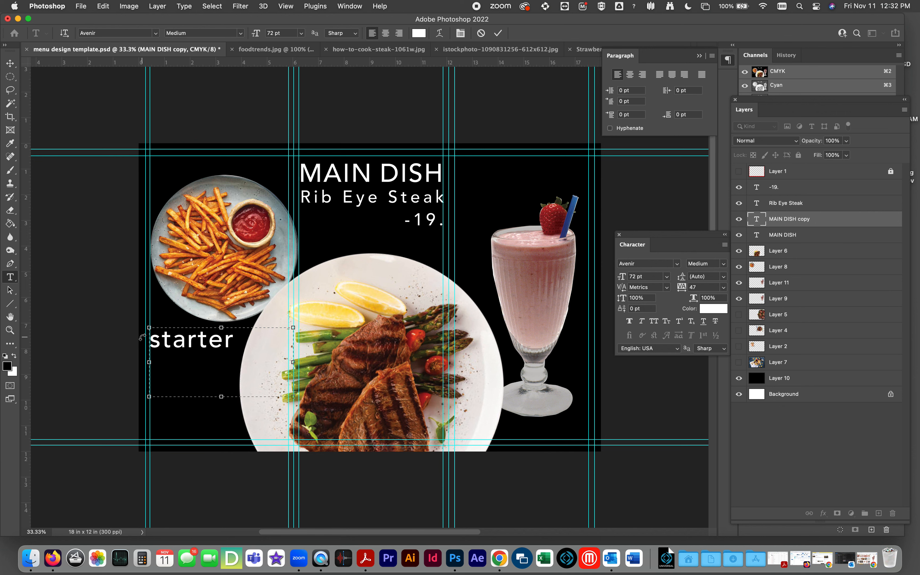
drag(236, 342, 113, 334)
text(STARTER)
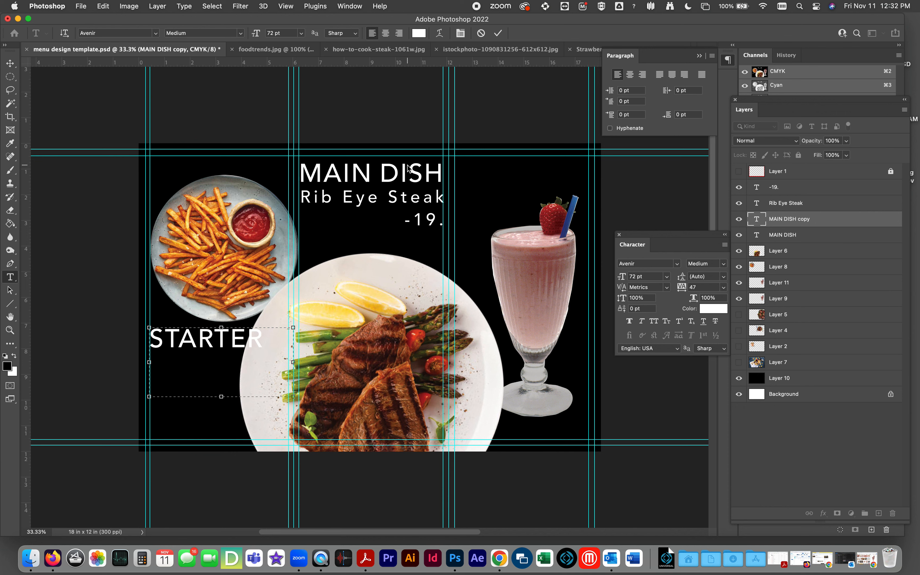
Step: Try font sizes of 30 pt and 60 pt on the STARTER heading and finish editing the text
drag(262, 342, 59, 336)
click(301, 34)
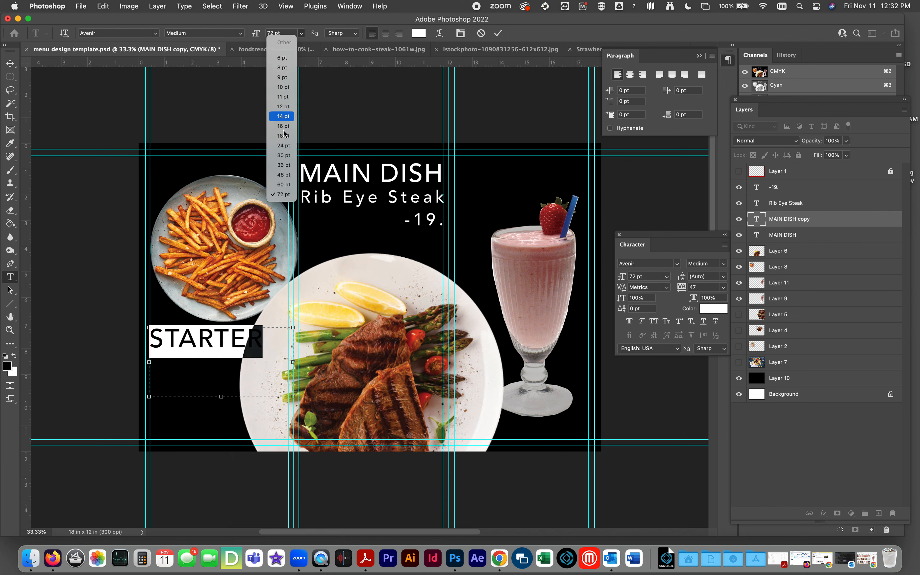
click(285, 155)
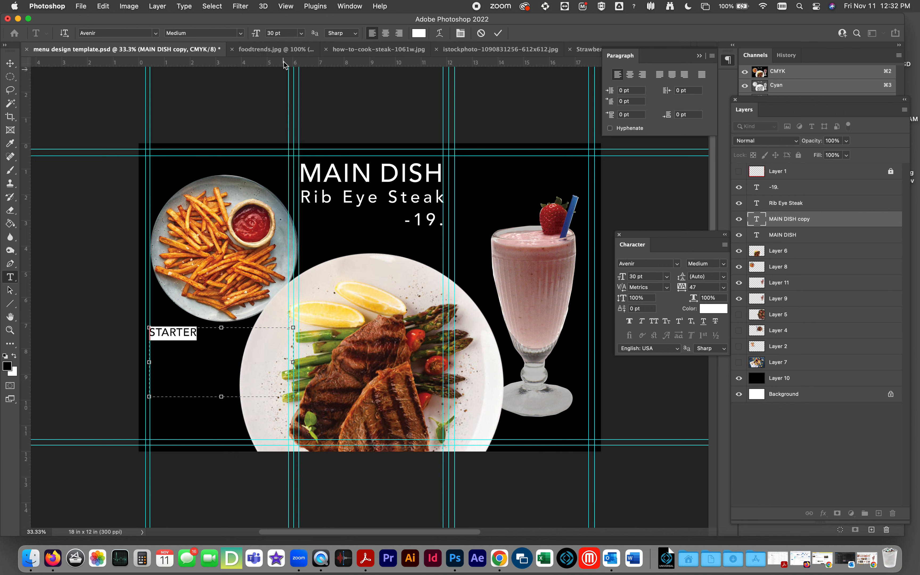
click(302, 34)
click(291, 188)
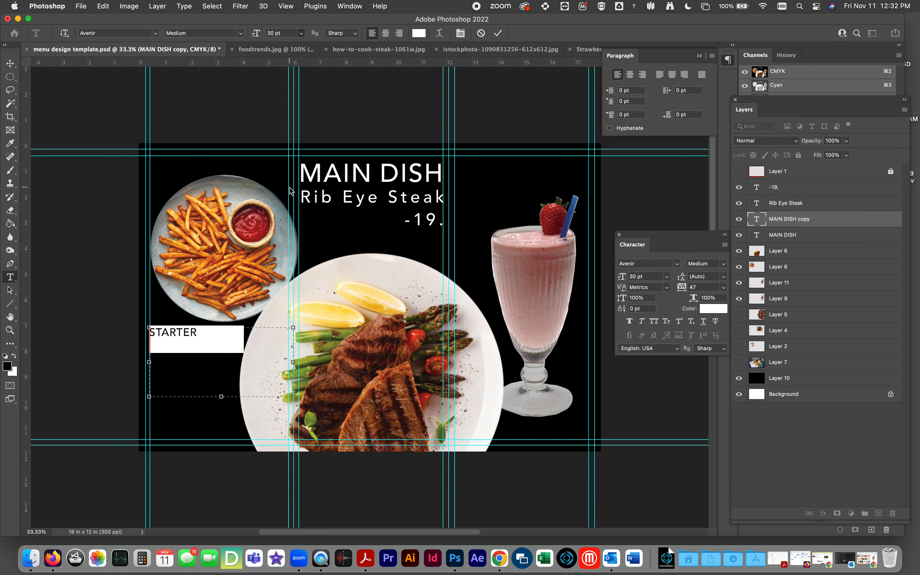
click(11, 63)
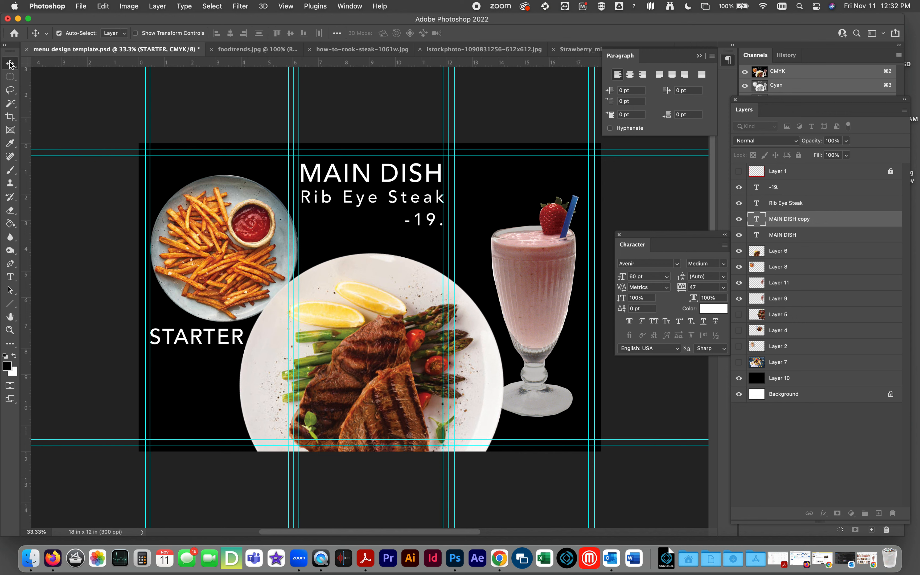
Step: Nudge the STARTER heading onto the first column's left guide and set its font size to 55 pt
drag(214, 341, 216, 341)
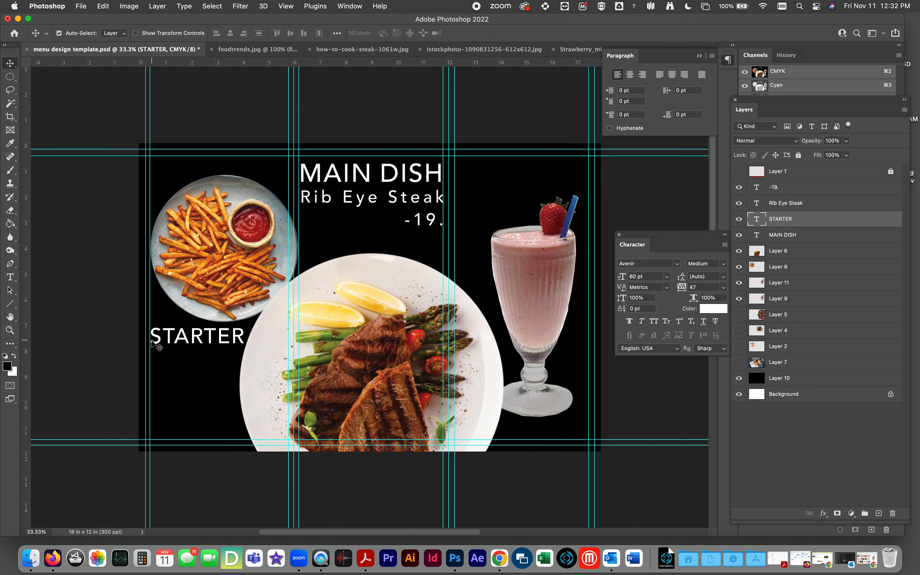
key(super+semicolon)
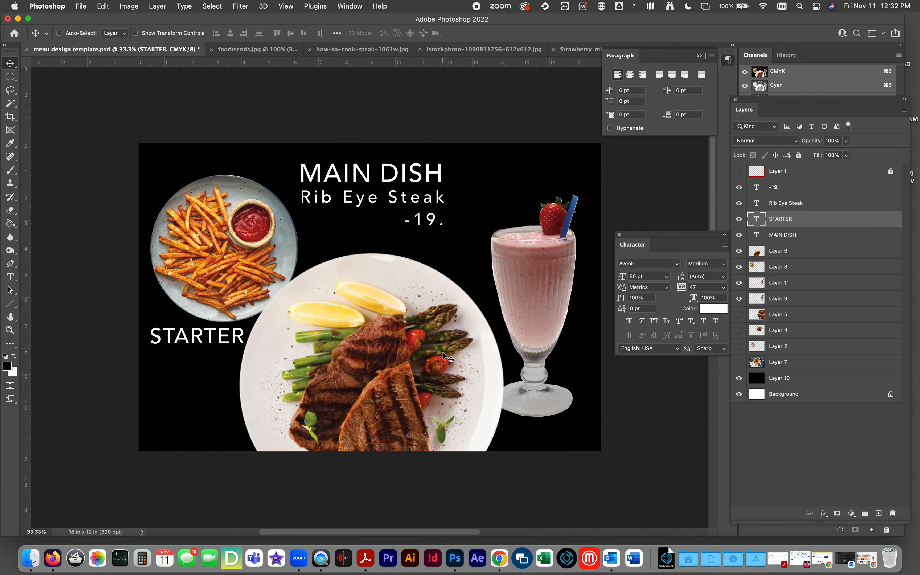
key(super+semicolon)
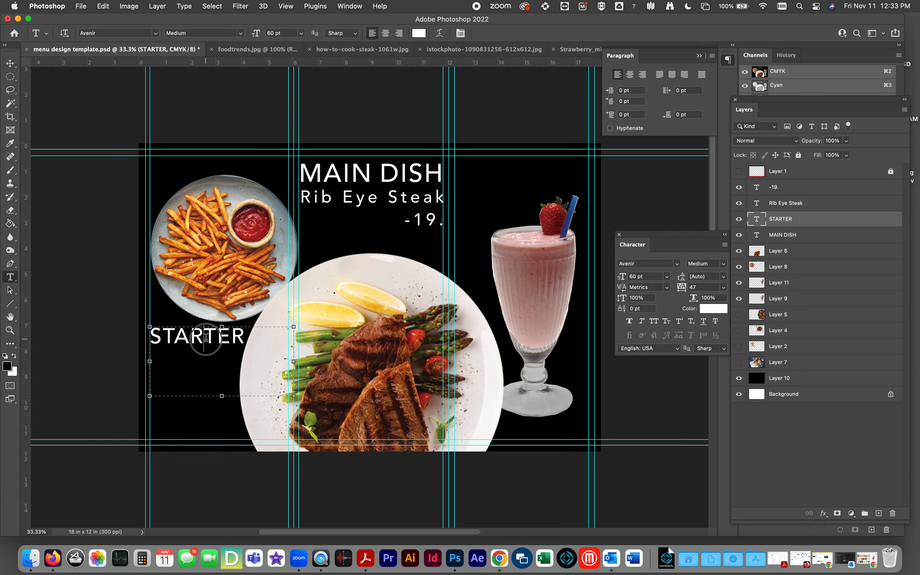
double_click(192, 329)
click(281, 33)
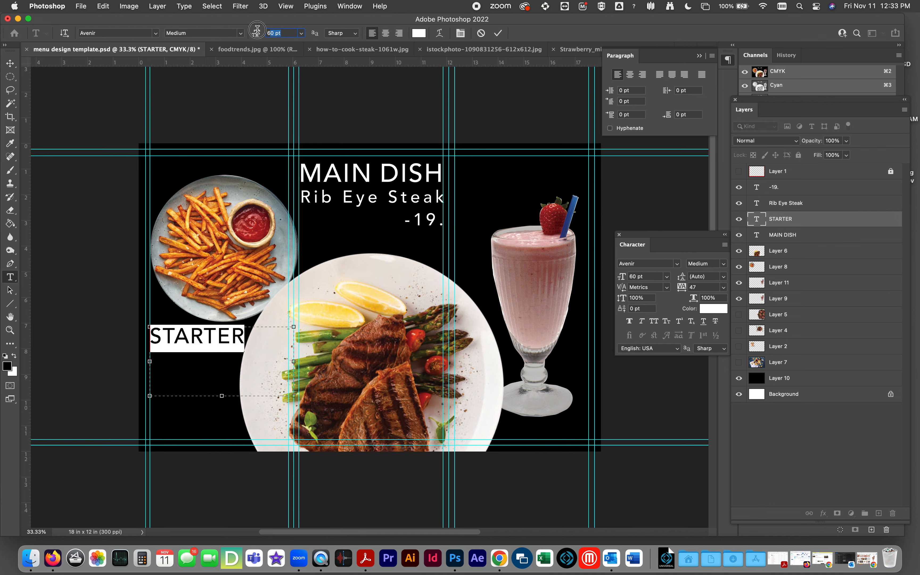
text(55)
key(Return)
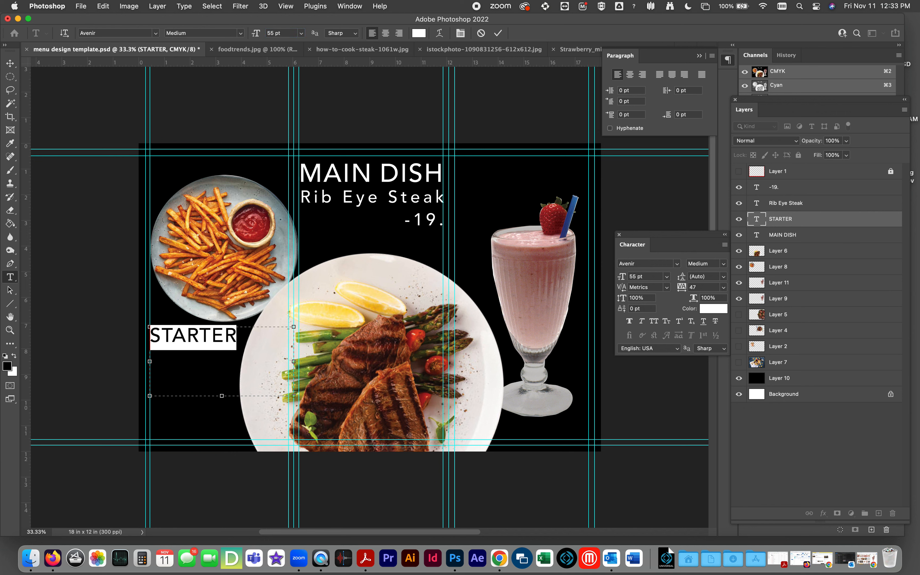
click(15, 65)
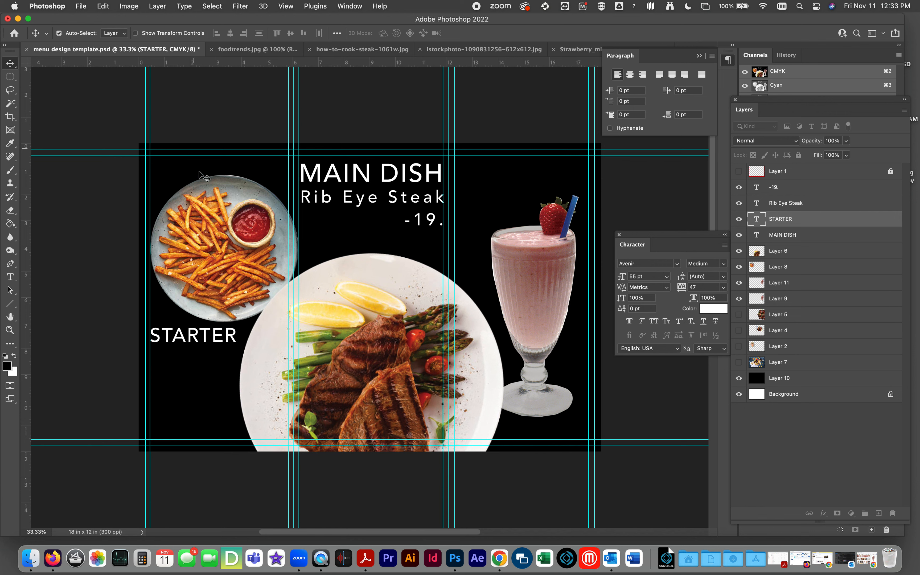
Step: Copy and paste the STARTER heading and place one copy directly below the original, aligned to the same left guide
key(super+c)
key(super+v)
click(208, 336)
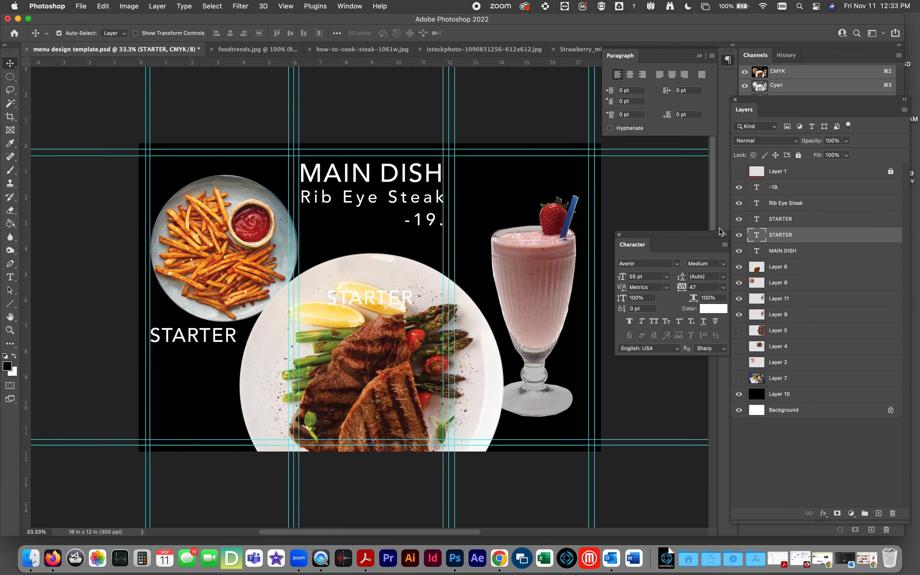
click(779, 218)
click(738, 220)
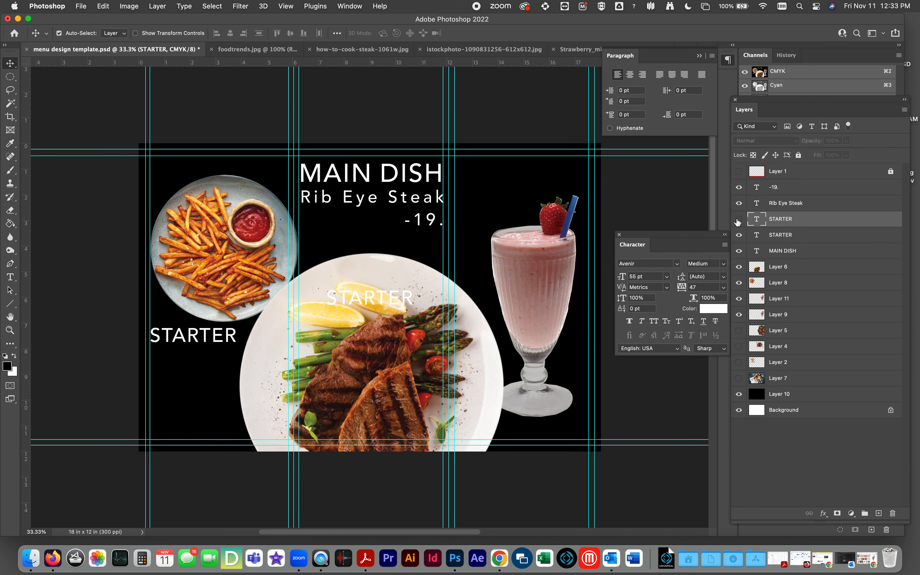
click(738, 220)
drag(363, 300, 196, 357)
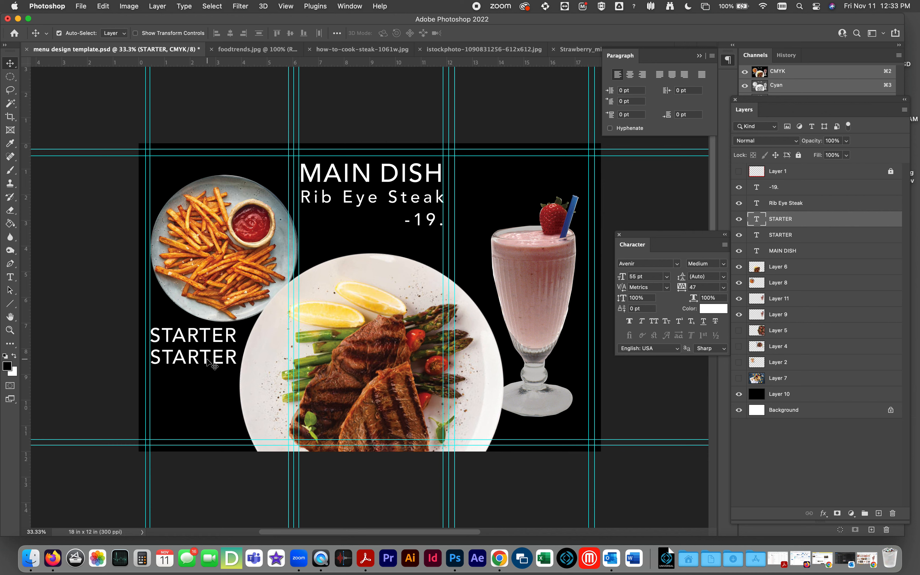
Step: Replace the text of the lower STARTER copy below the fries plate with "french Fries"
click(10, 277)
double_click(215, 358)
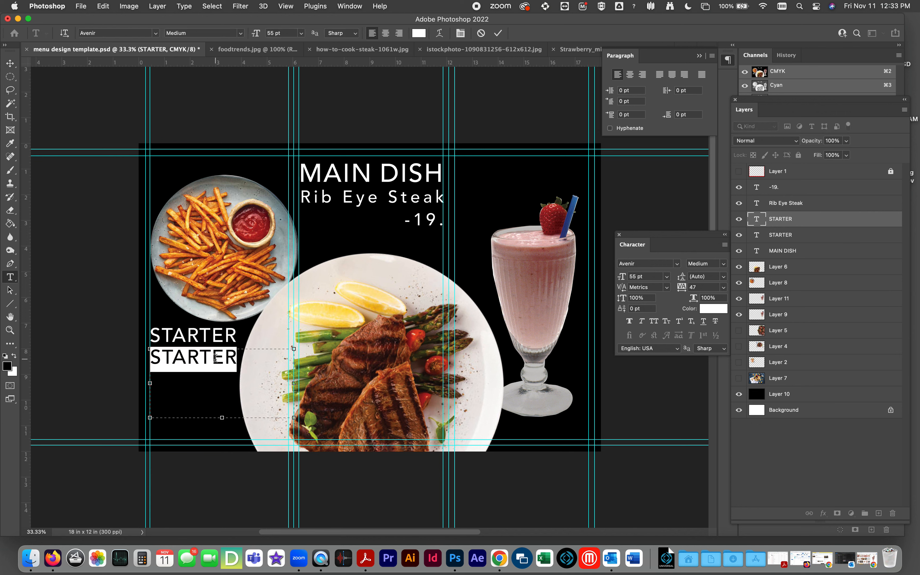
text(fre)
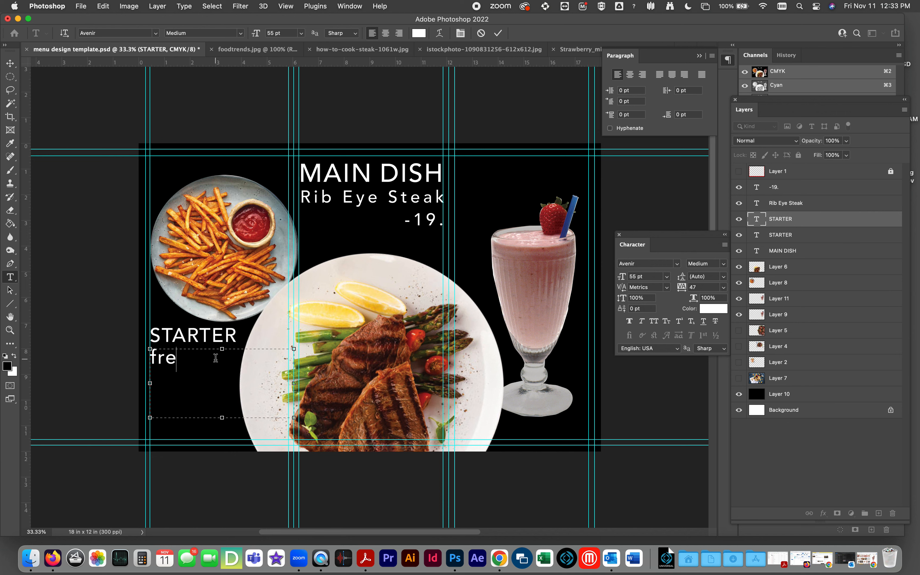
text(nch Fries)
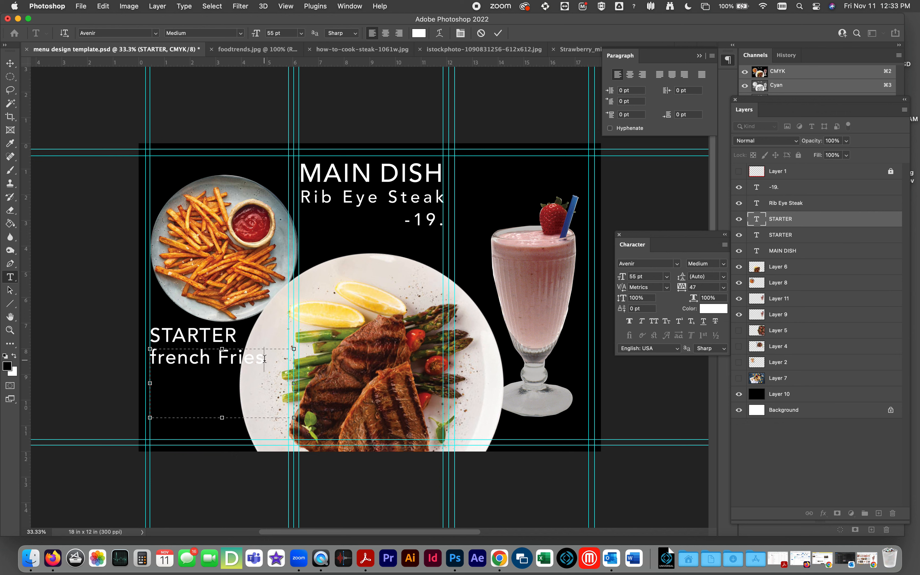
Step: Try 18 pt on the french Fries text, settle on a font size of 30 pt, and finish editing
drag(265, 358, 135, 366)
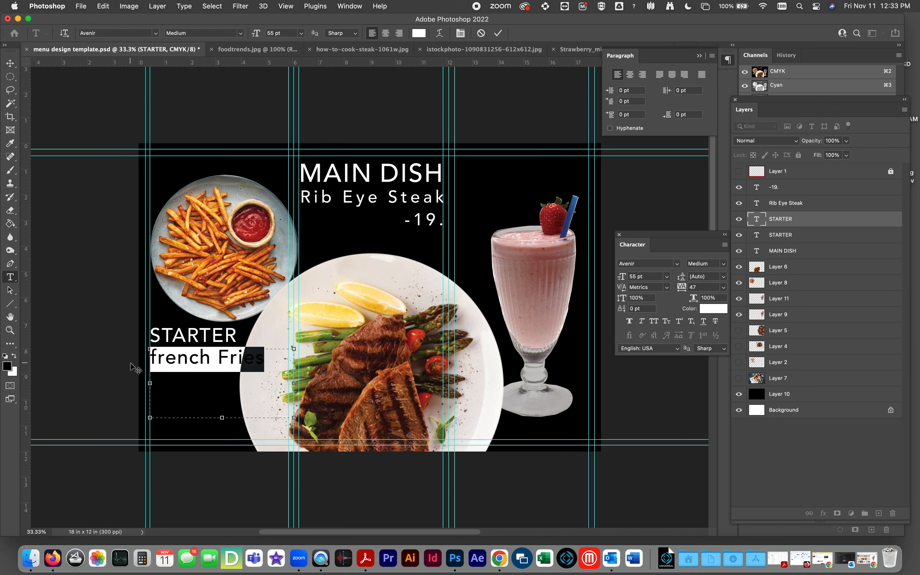
click(300, 35)
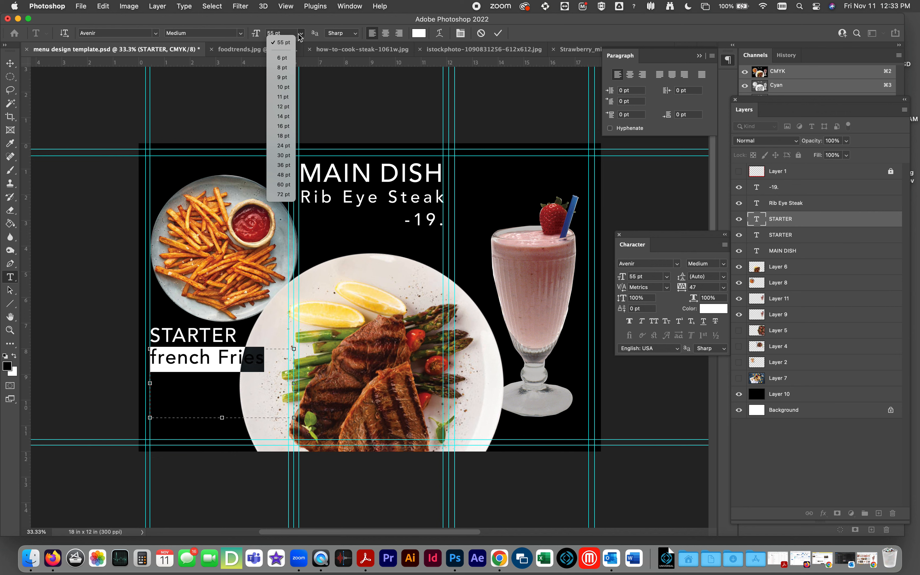
click(290, 136)
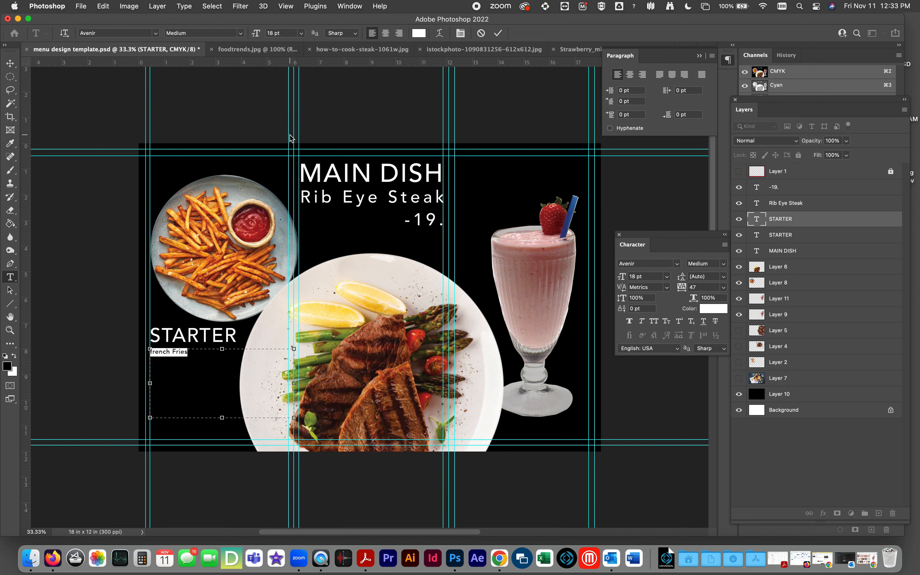
click(301, 33)
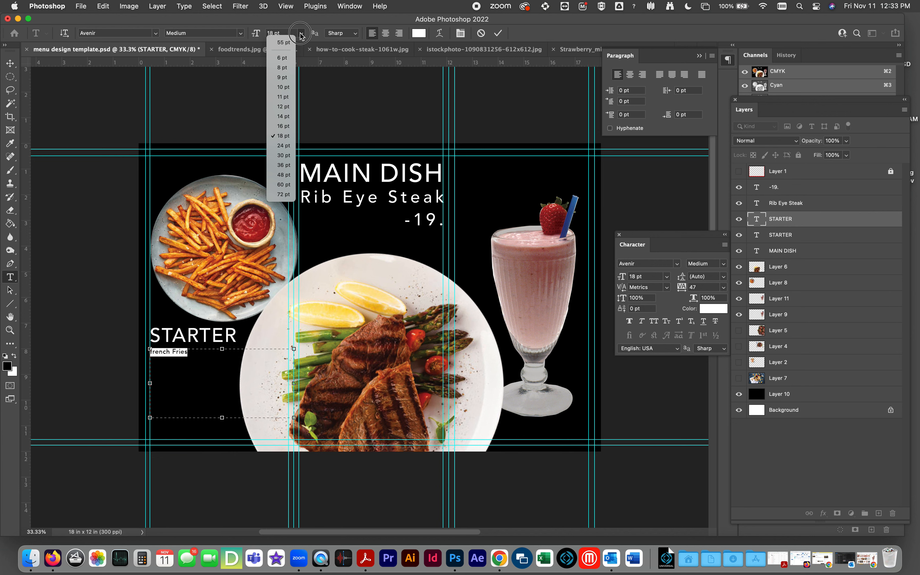
click(284, 156)
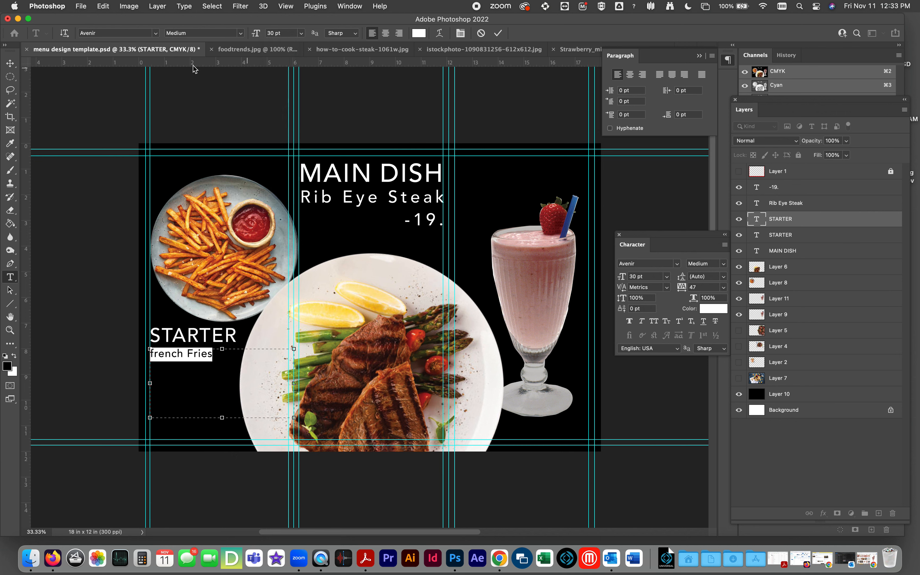
click(10, 63)
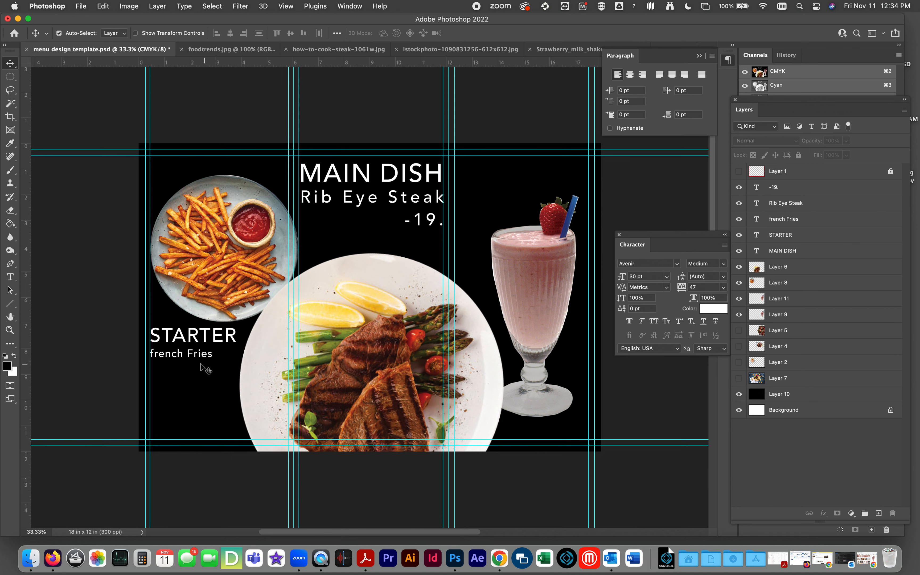
Step: Duplicate the french Fries line directly below itself and change the copy's text to the price "-7."
click(177, 355)
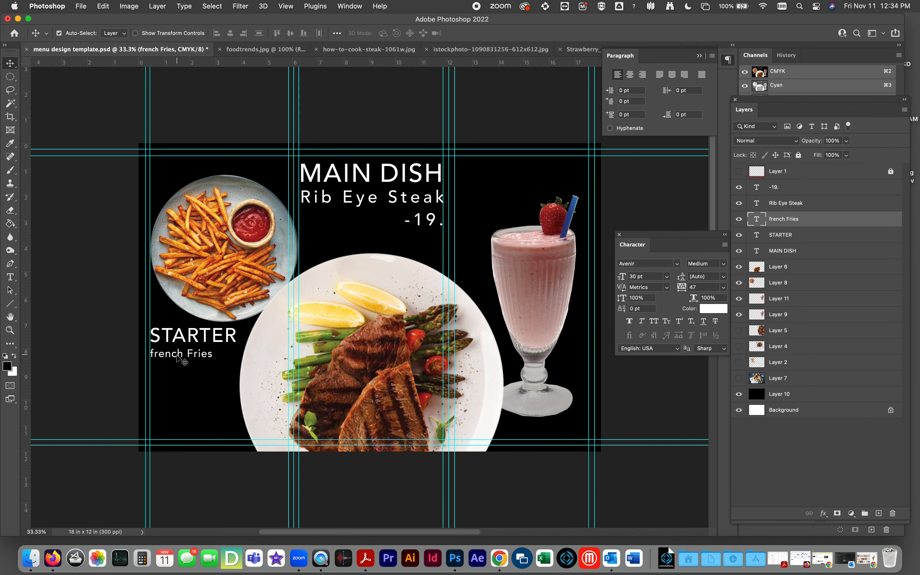
alt+drag(177, 355, 177, 376)
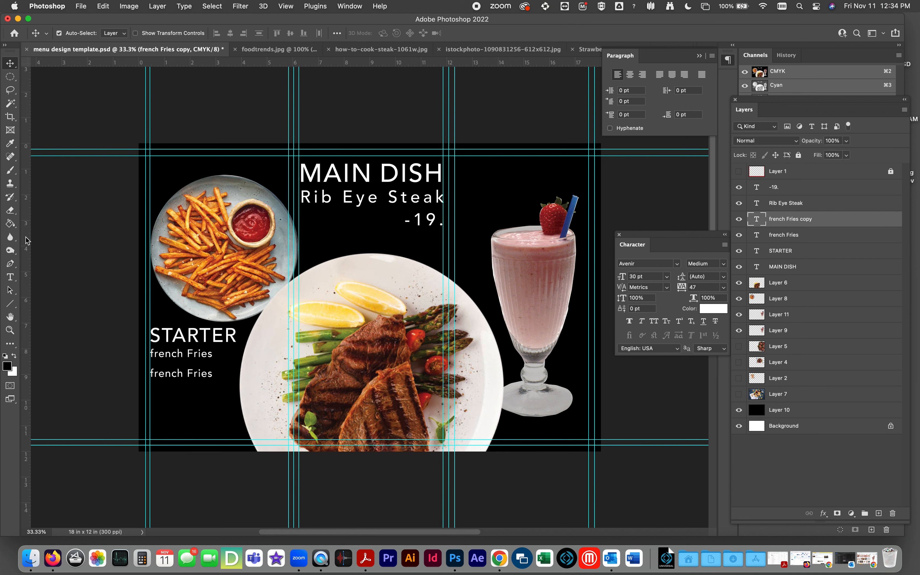
click(11, 278)
triple_click(189, 374)
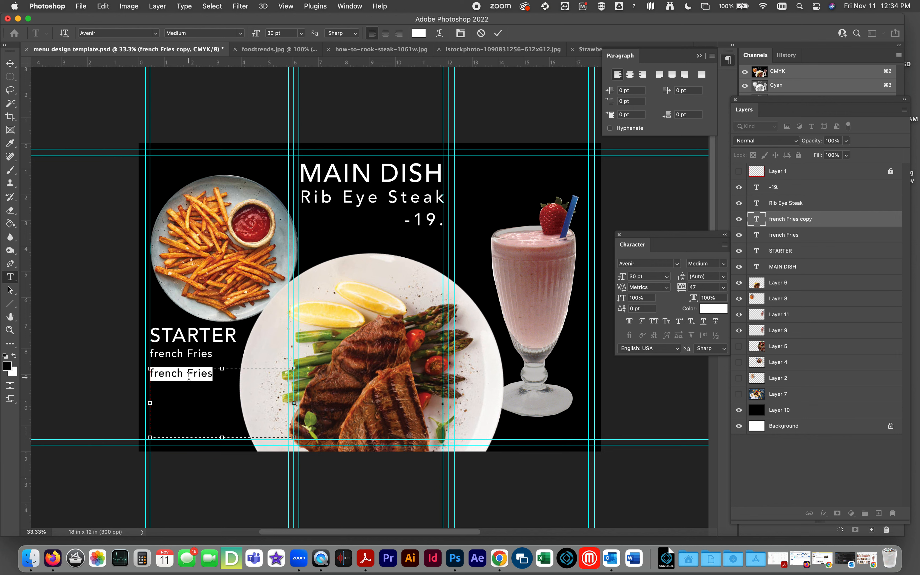
text(-7.)
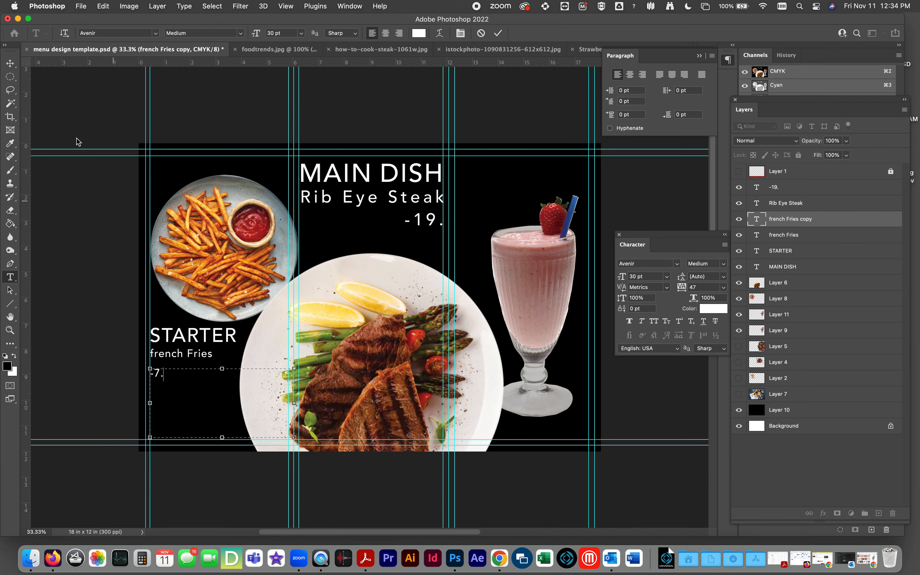
click(10, 64)
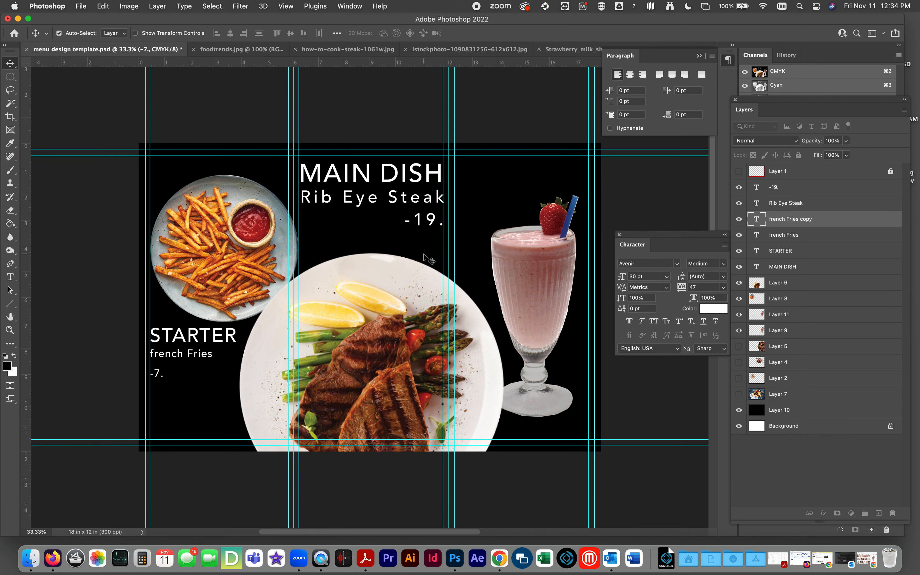
Step: Try the "-7." price beside and below the end of french Fries, and return it to the column's left guide
drag(161, 375, 233, 358)
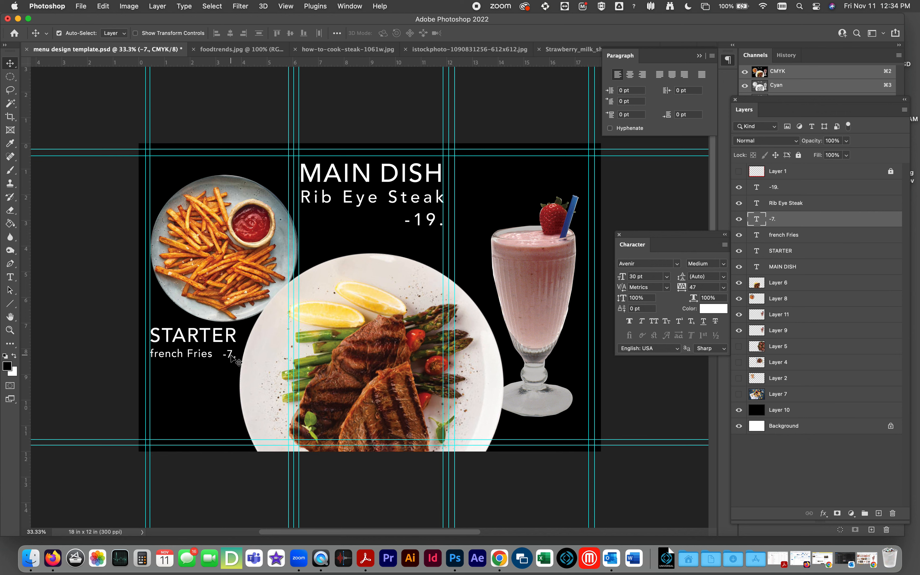
drag(232, 358, 209, 371)
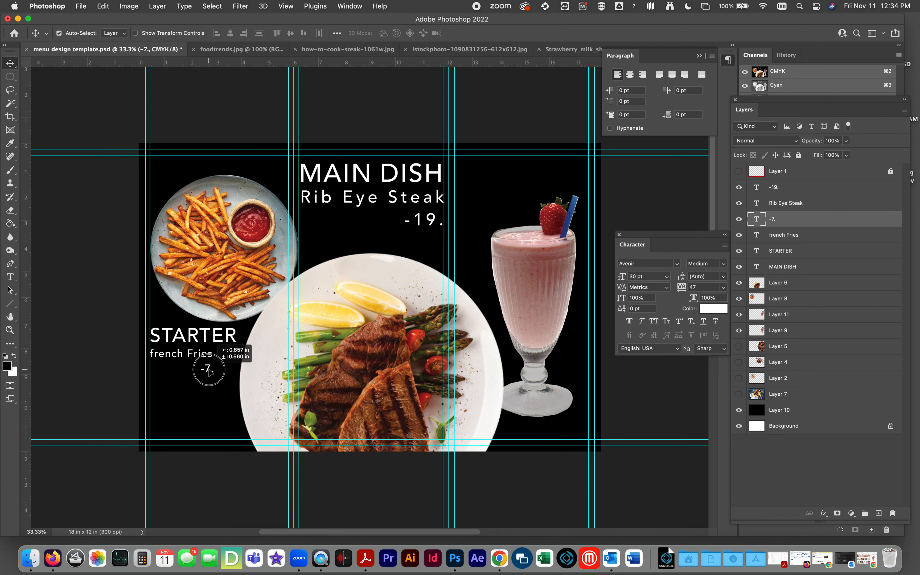
drag(210, 372, 151, 376)
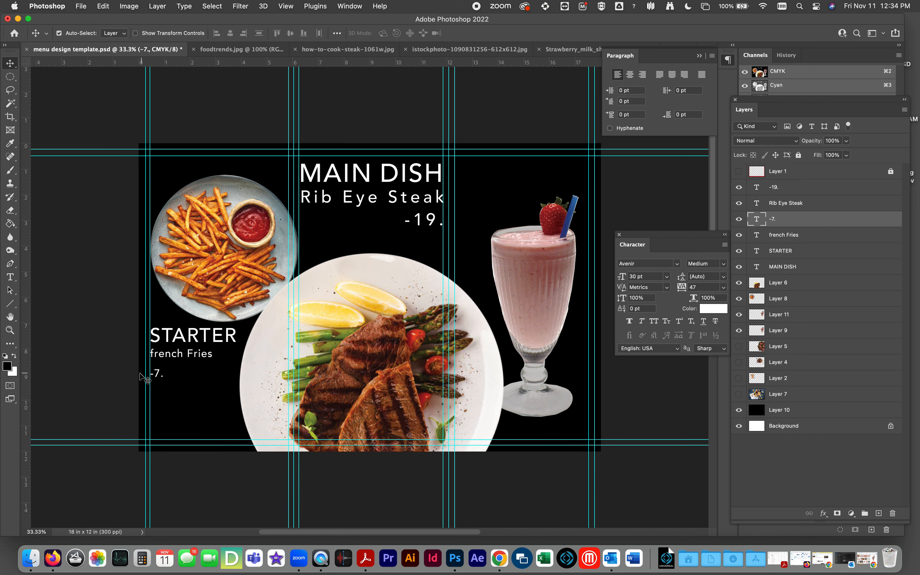
click(121, 374)
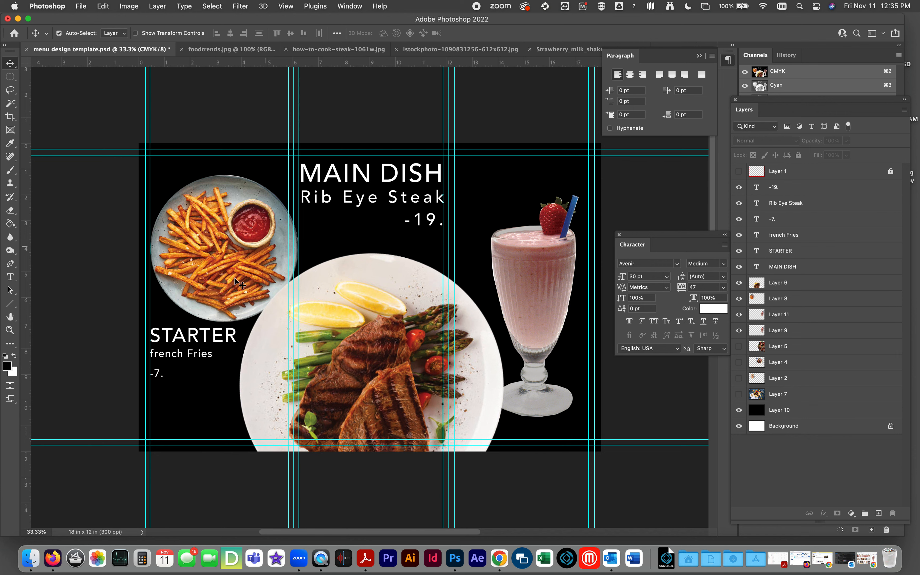
Step: Place a copy of the STARTER heading above the milkshake in the third column
click(187, 342)
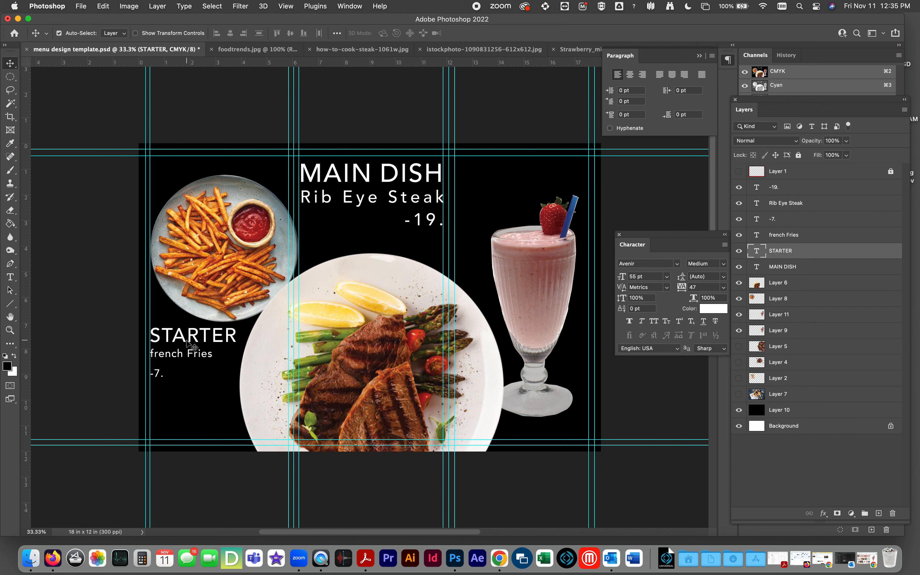
drag(187, 342, 535, 188)
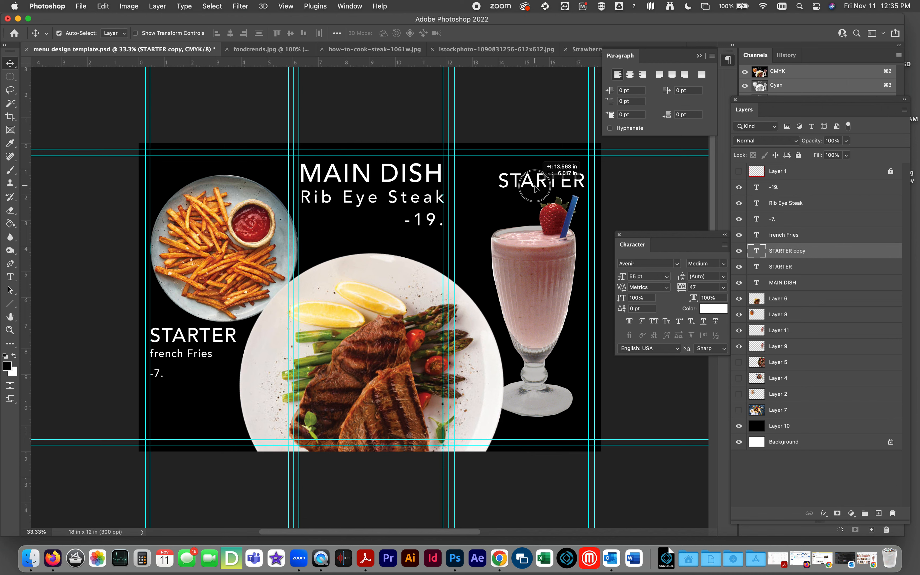
mouse_move(535, 188)
mouse_down()
mouse_move(528, 341)
mouse_move(526, 198)
mouse_move(524, 276)
mouse_move(535, 194)
mouse_up()
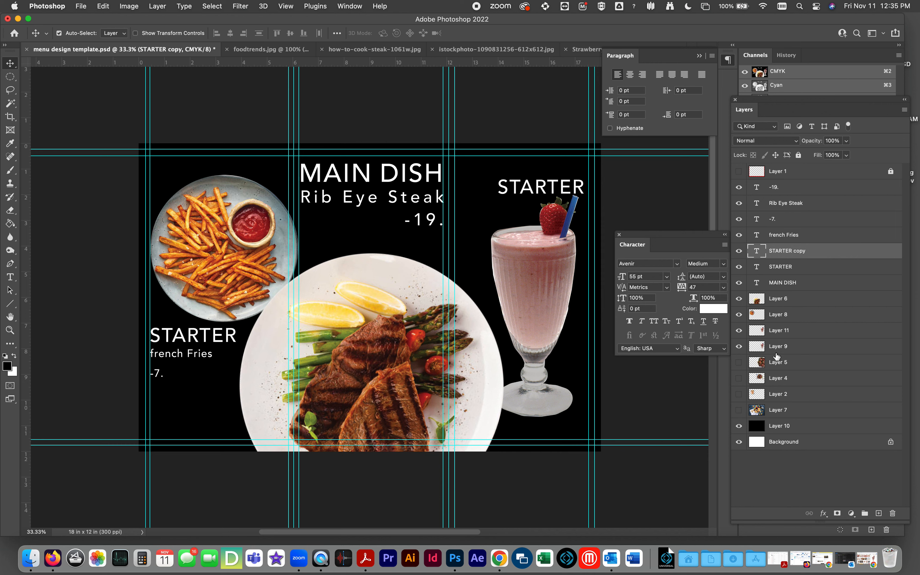
Step: Merge Layer 11 down into the milkshake's Layer 9 and move the milkshake up to the top of the third column
click(784, 336)
click(904, 110)
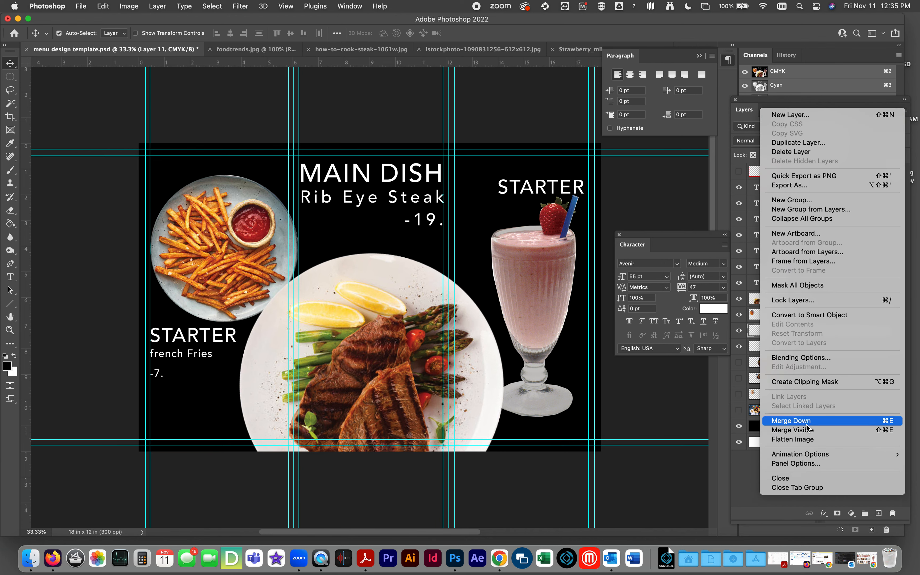
click(806, 423)
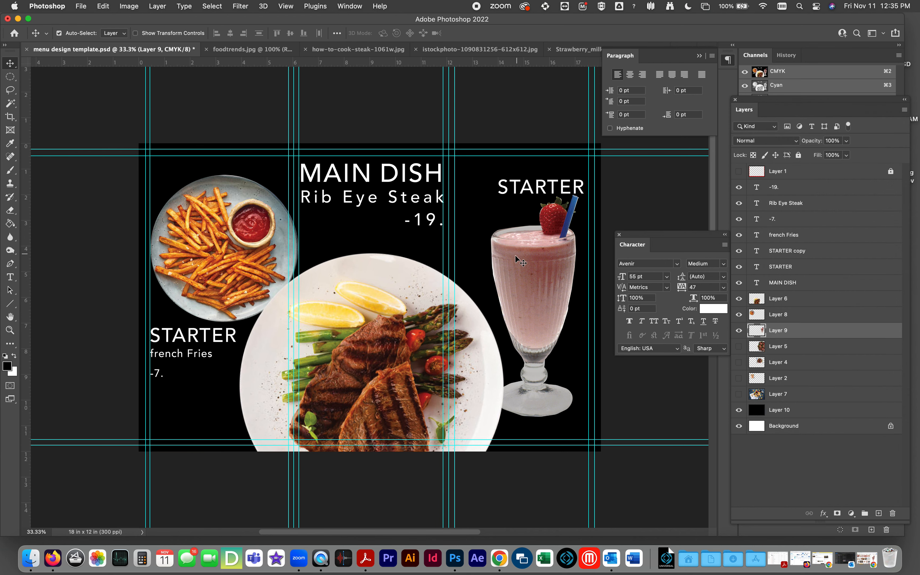
drag(527, 275, 538, 233)
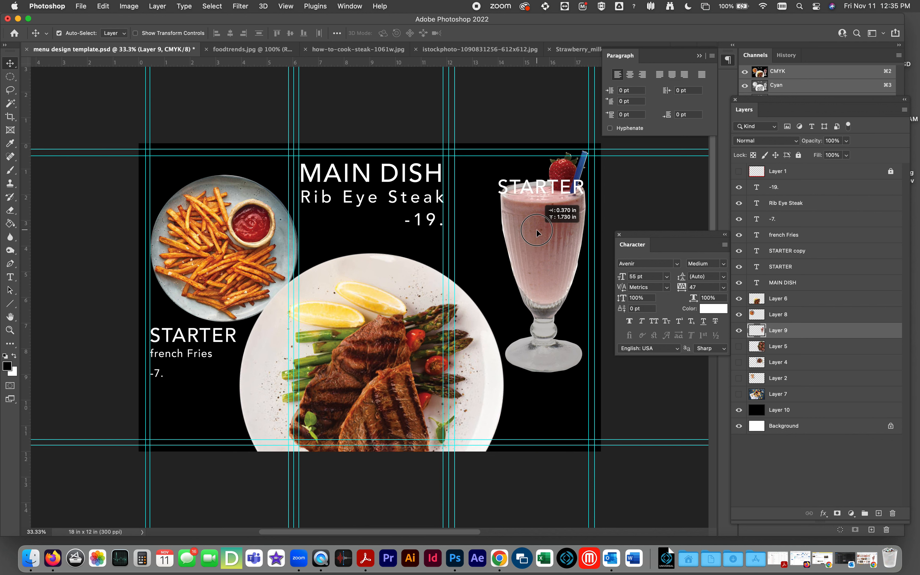
drag(537, 233, 537, 237)
Step: Move the copied STARTER heading below the milkshake glass and replace its text with "DESERT" in capitals
drag(520, 193, 526, 396)
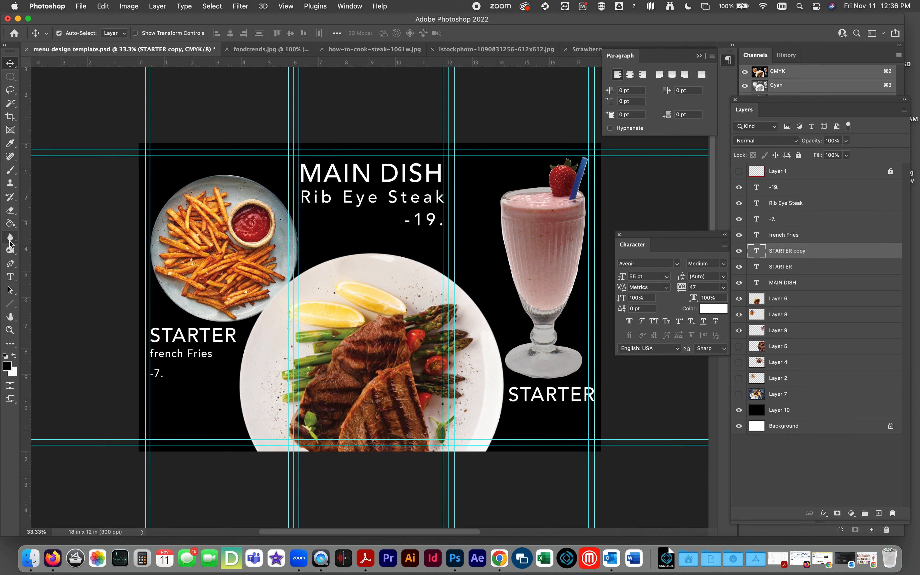
click(11, 276)
double_click(564, 397)
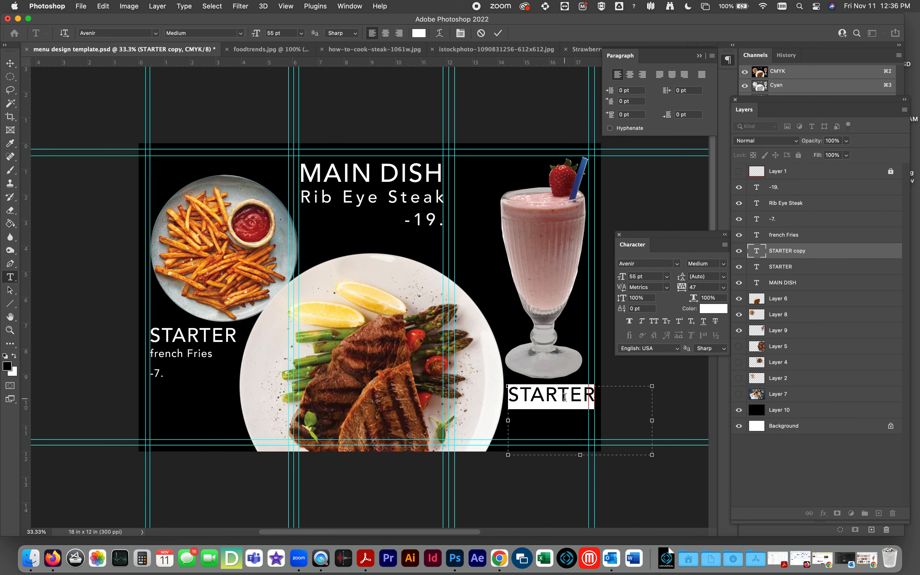
text(DESERT)
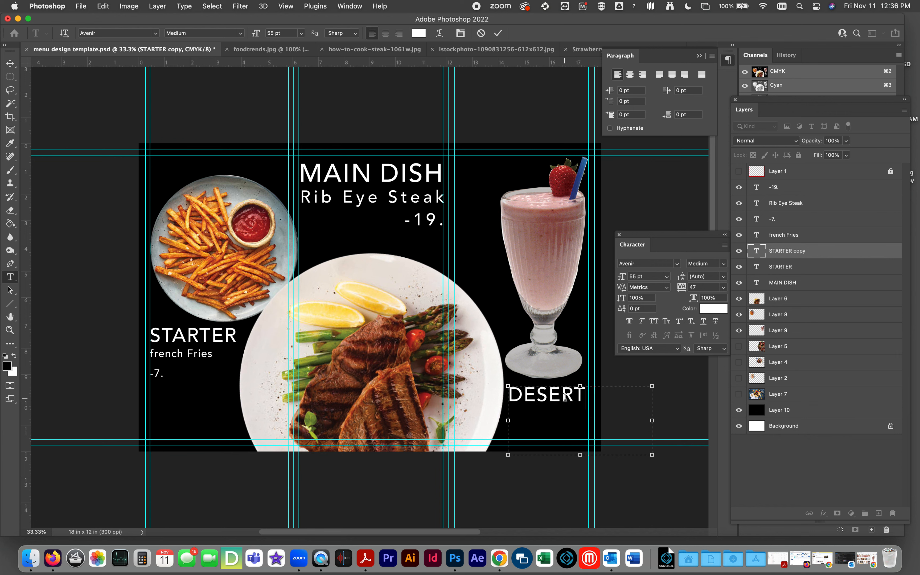
click(10, 63)
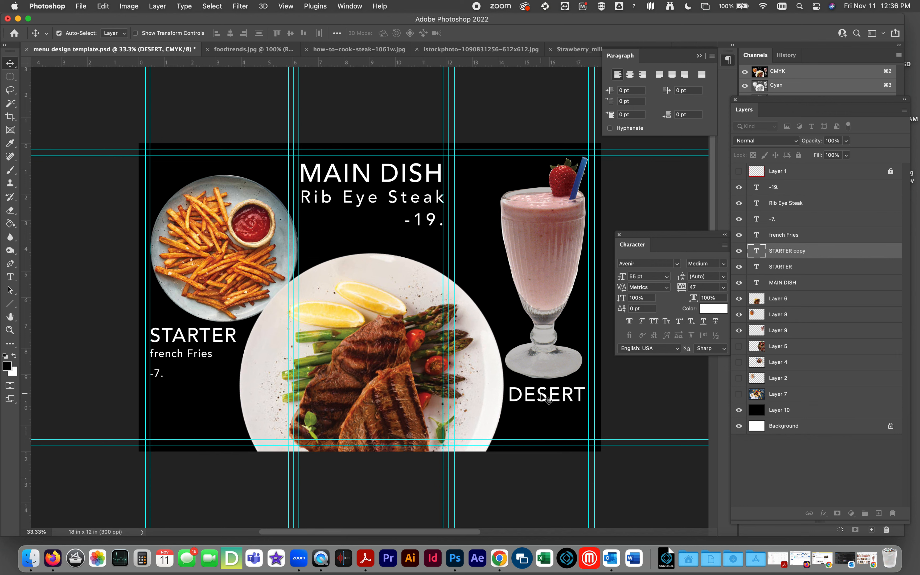
Step: Duplicate the DESERT heading directly below itself and change the copy's text to "Milk Shake"
drag(541, 396, 542, 417)
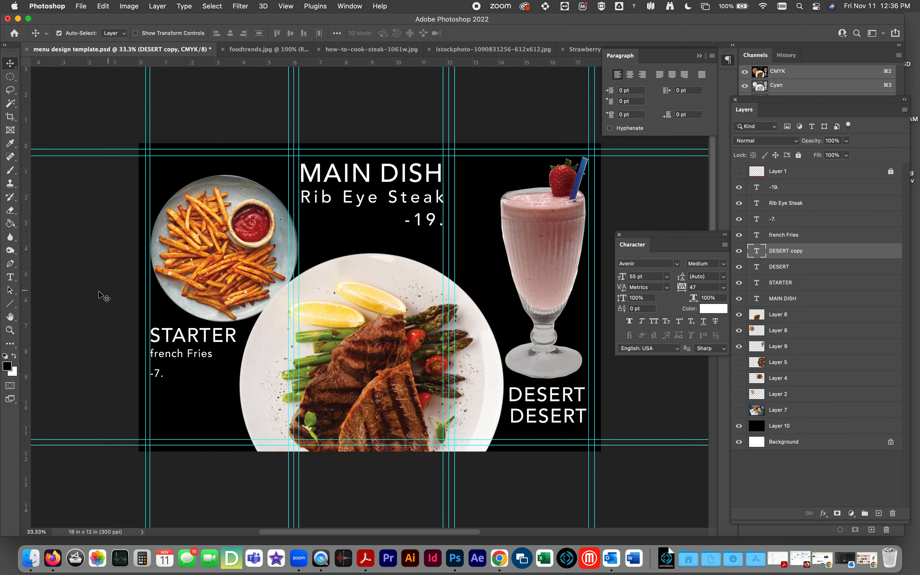
click(11, 277)
click(559, 417)
double_click(559, 417)
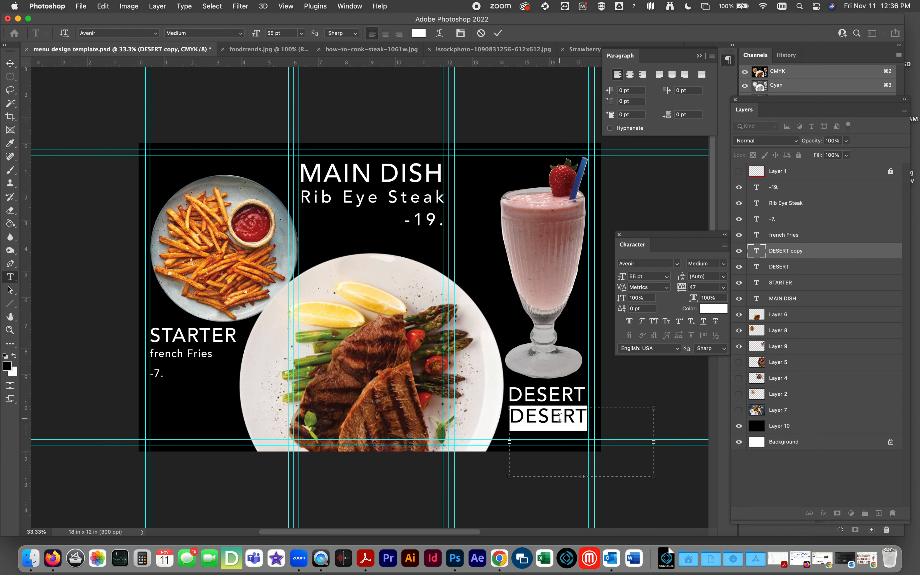
text(Milk)
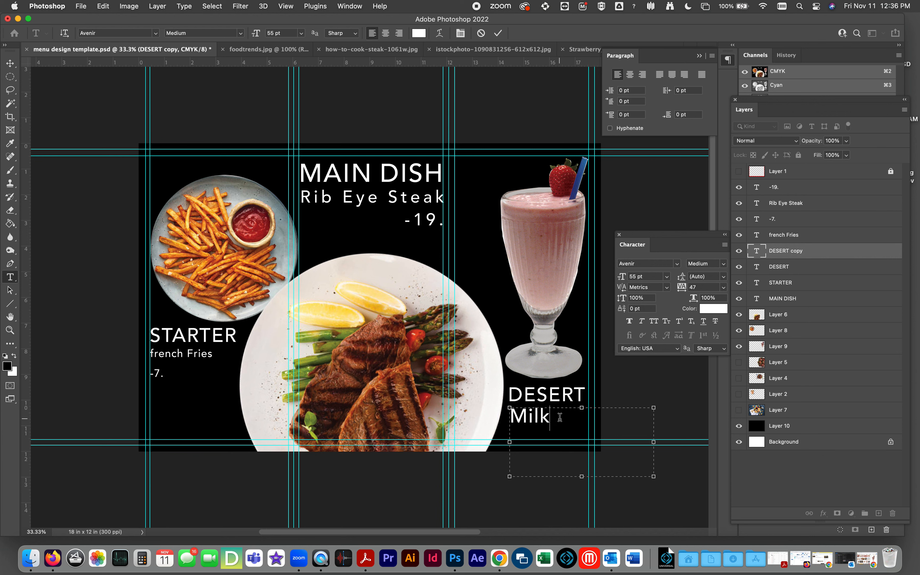
text( Shake)
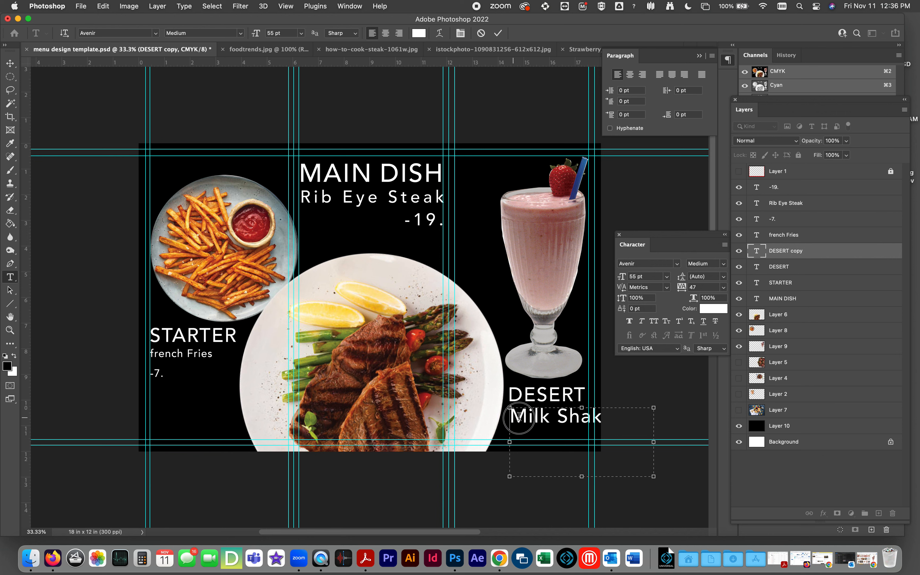
Step: Set the Milk Shake text's font size to 30 pt and finish editing it
drag(510, 416, 661, 421)
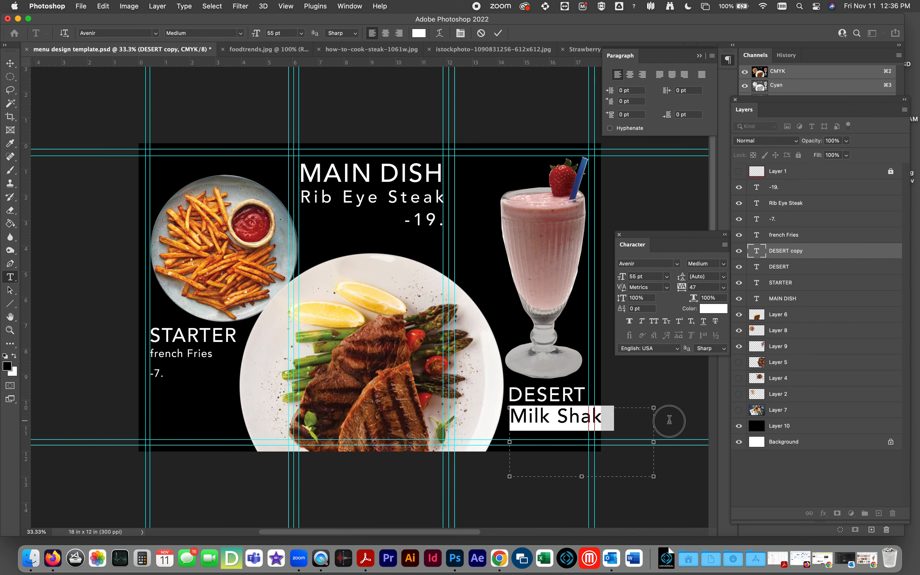
click(301, 33)
click(283, 155)
click(10, 63)
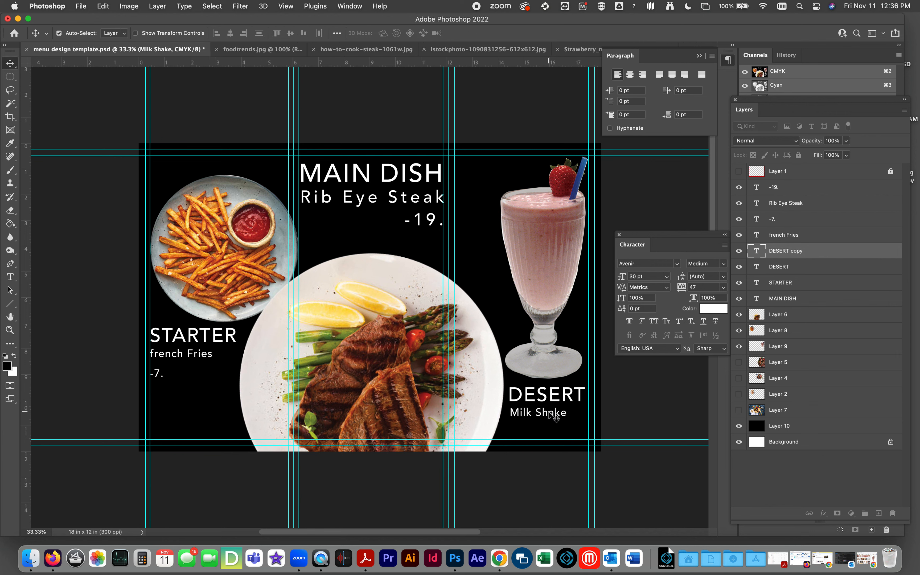
Step: Duplicate the Milk Shake text directly below itself and change the copy's text to "-3."
key(super+j)
drag(550, 417, 552, 432)
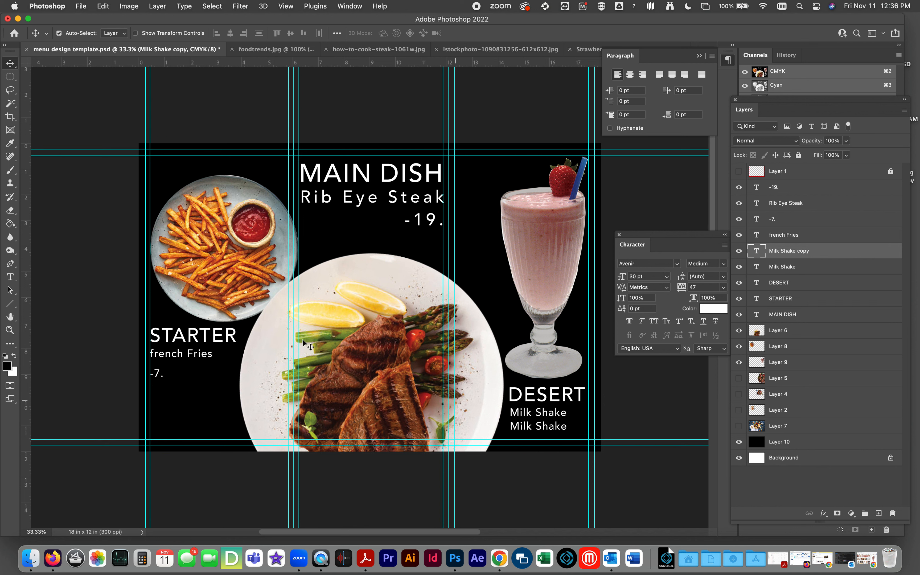
click(11, 278)
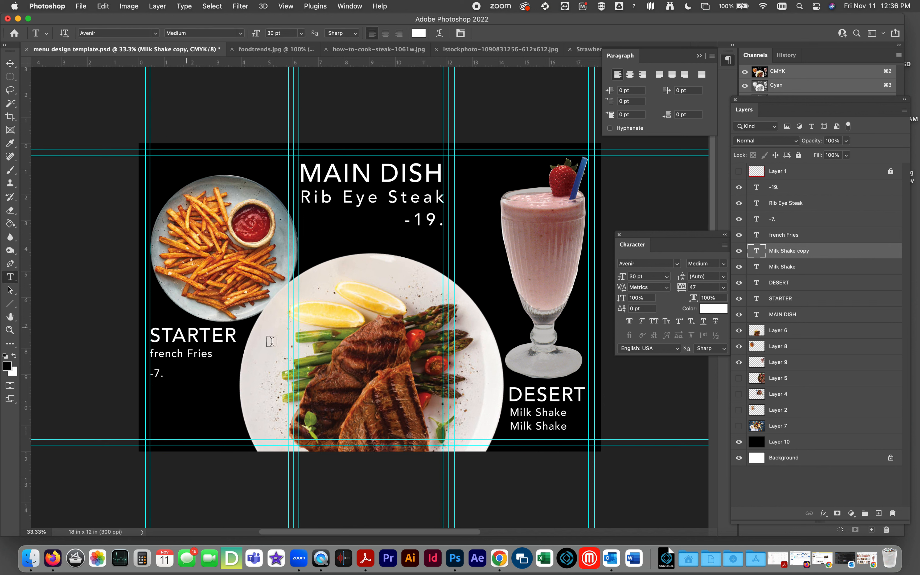
triple_click(544, 427)
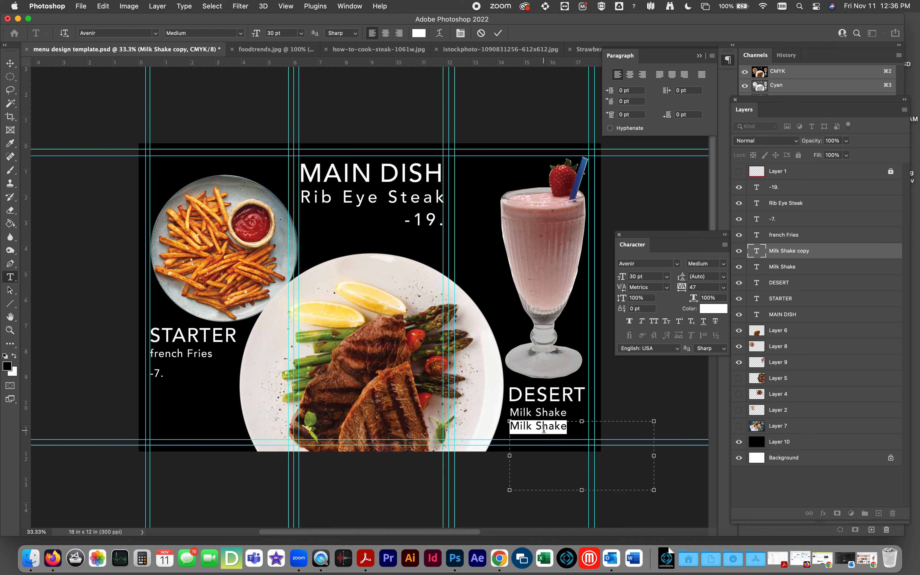
text(-3.)
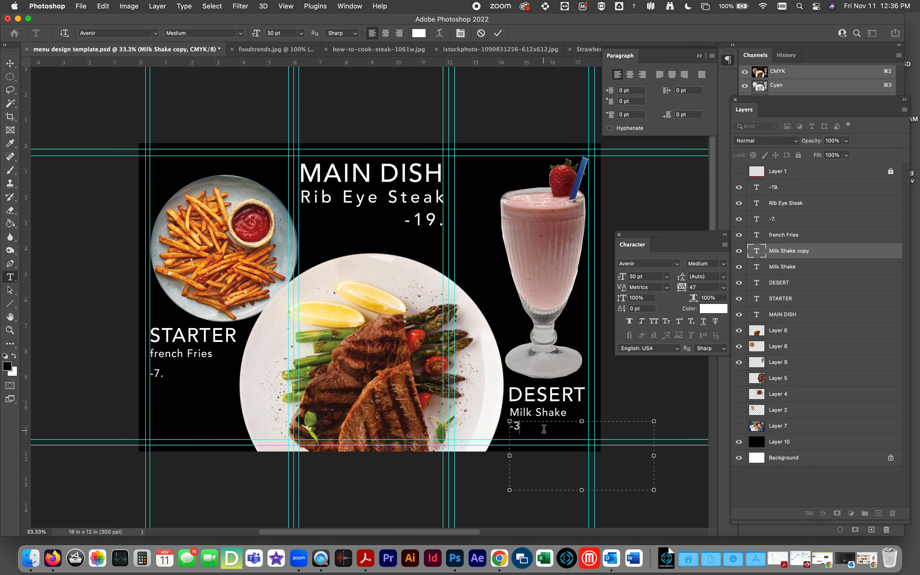
click(10, 63)
click(52, 88)
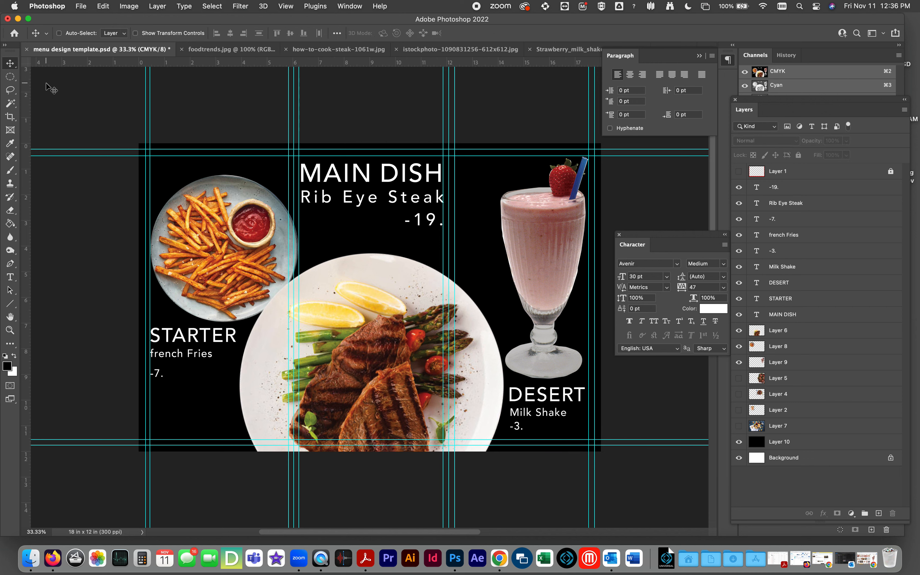
Step: Hide the guides and recolor the MAIN DISH heading orange, ff9d00
key(super+semicolon)
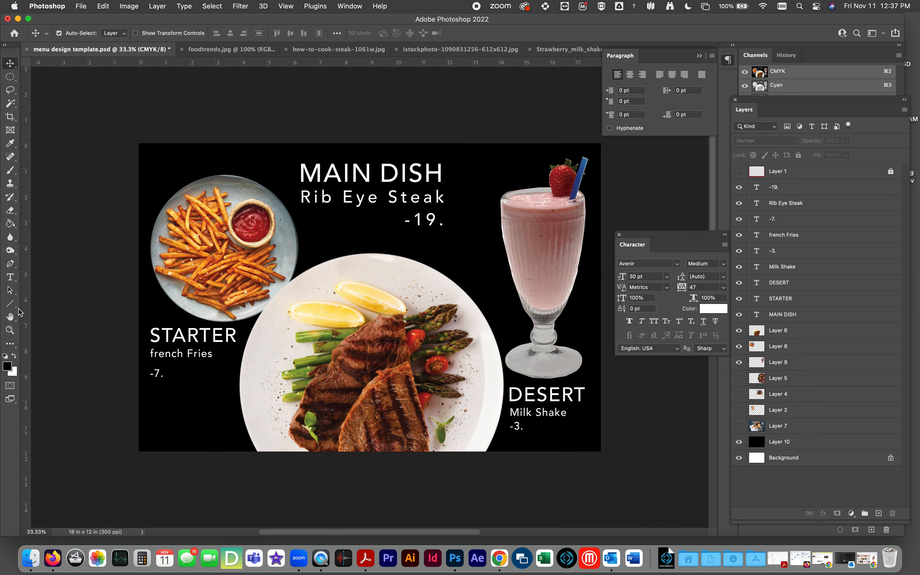
click(10, 276)
click(371, 173)
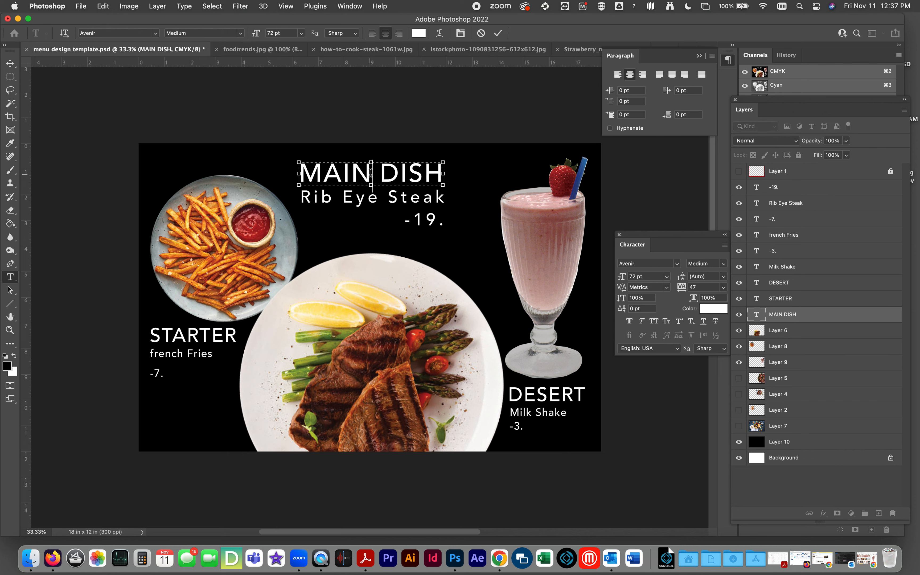
triple_click(372, 172)
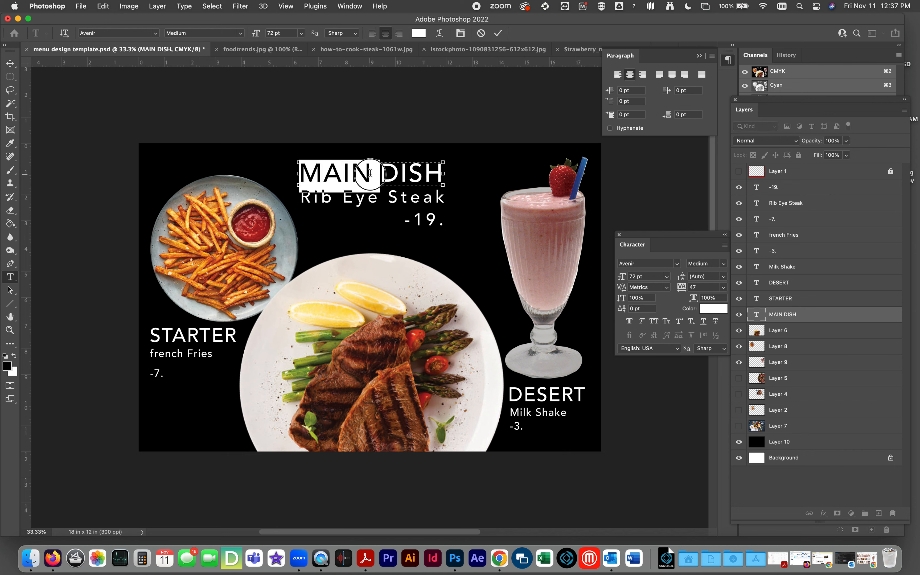
click(7, 366)
drag(550, 255, 635, 206)
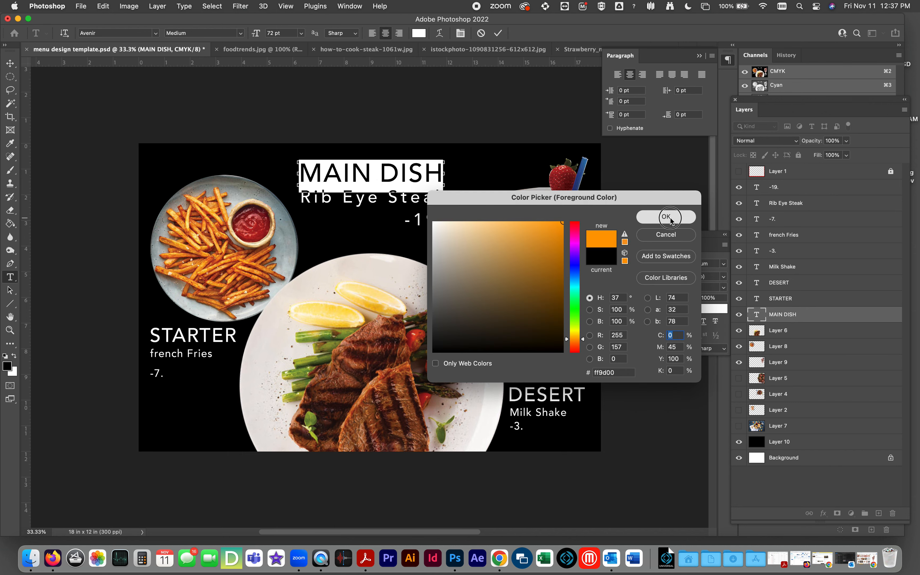
click(663, 215)
click(10, 63)
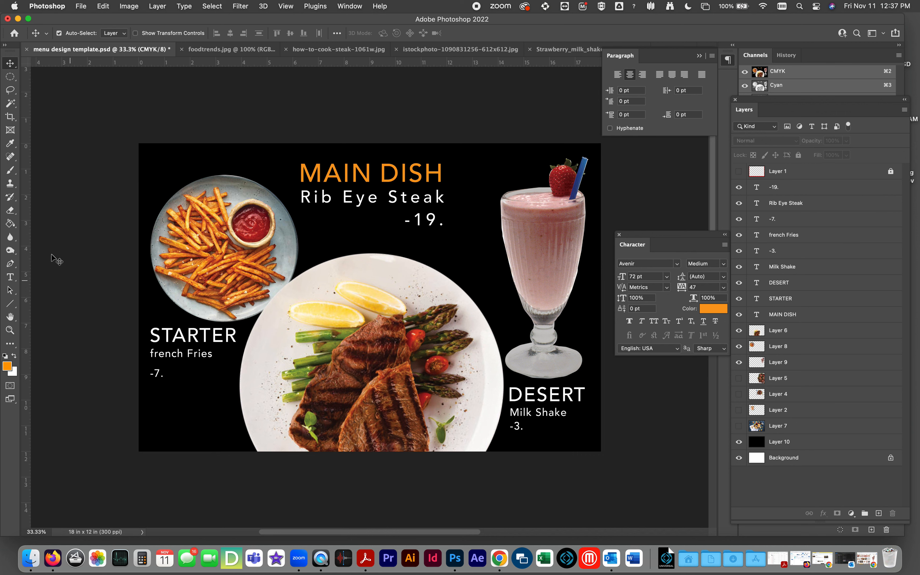
Step: Recolor the STARTER heading with the same orange foreground color as MAIN DISH
click(14, 280)
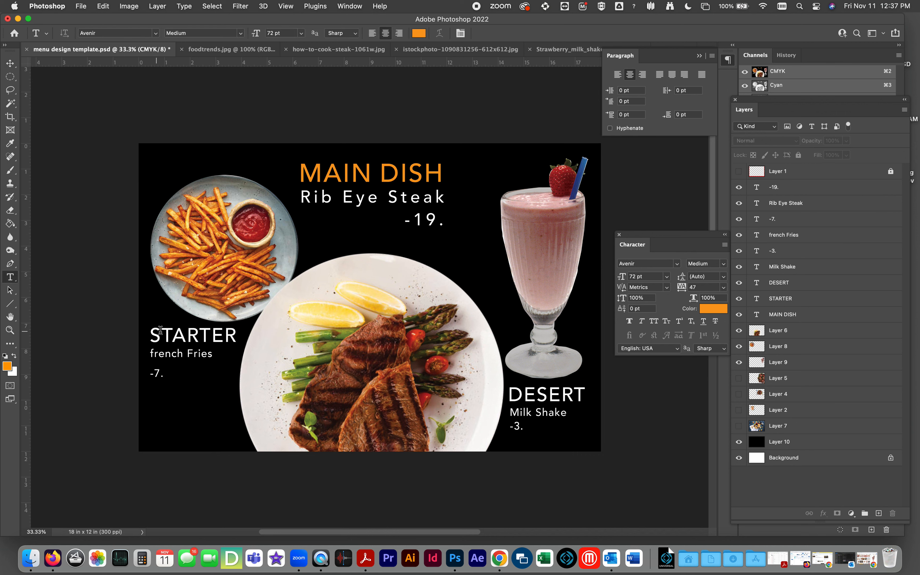
double_click(197, 337)
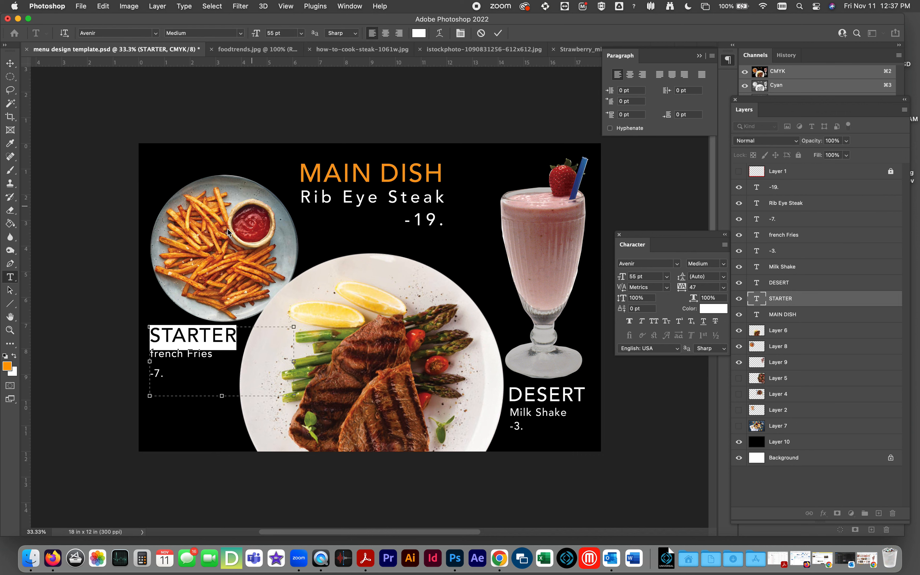
click(6, 367)
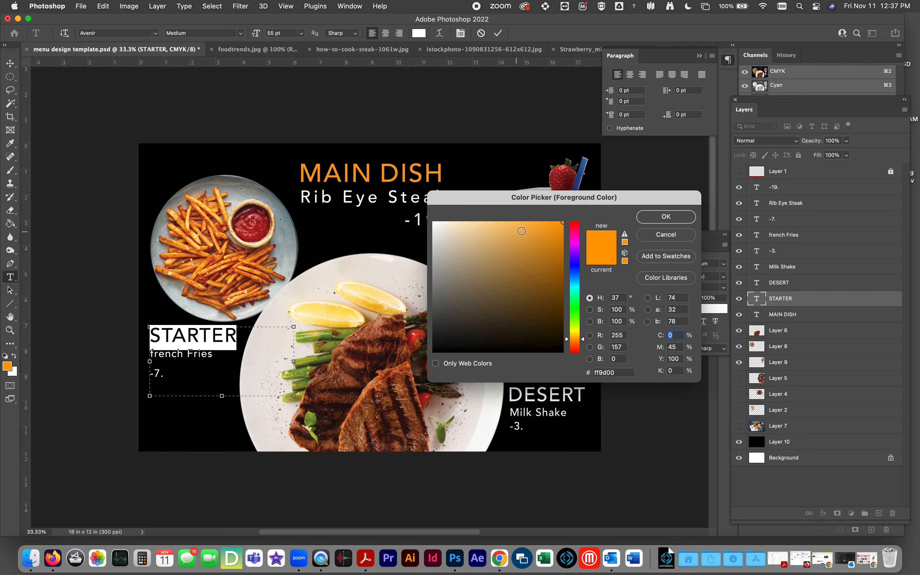
click(666, 216)
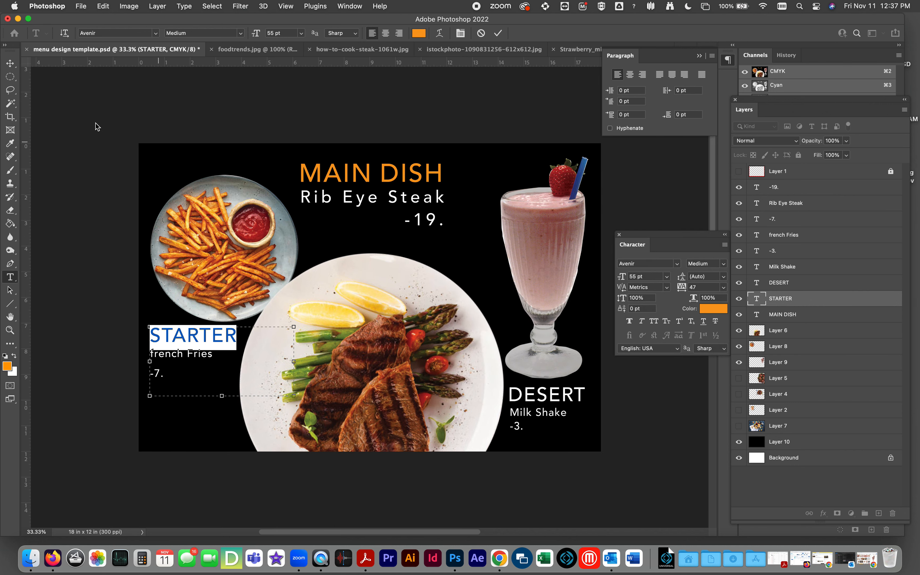
click(10, 63)
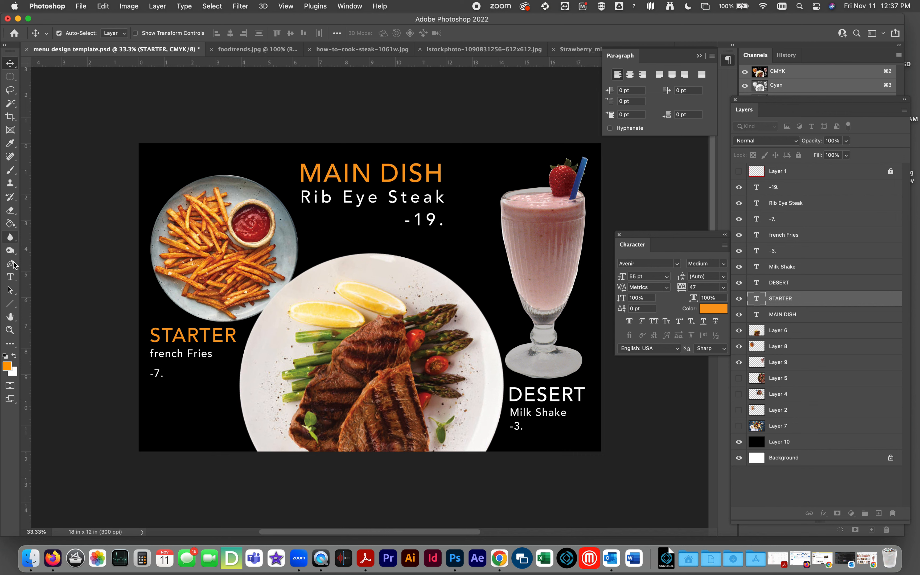
Step: Recolor the DESERT heading with the current orange foreground color and deselect its layer
click(10, 277)
double_click(536, 398)
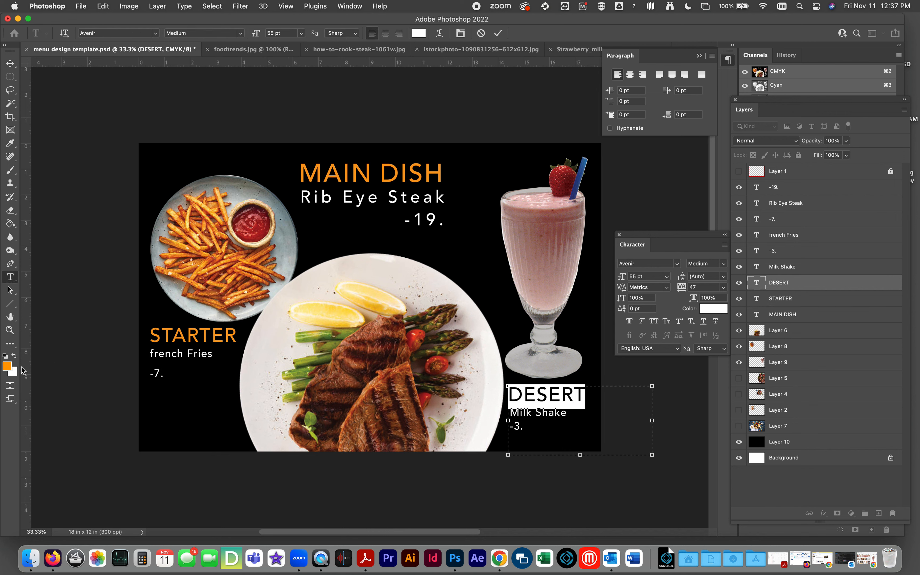
click(7, 366)
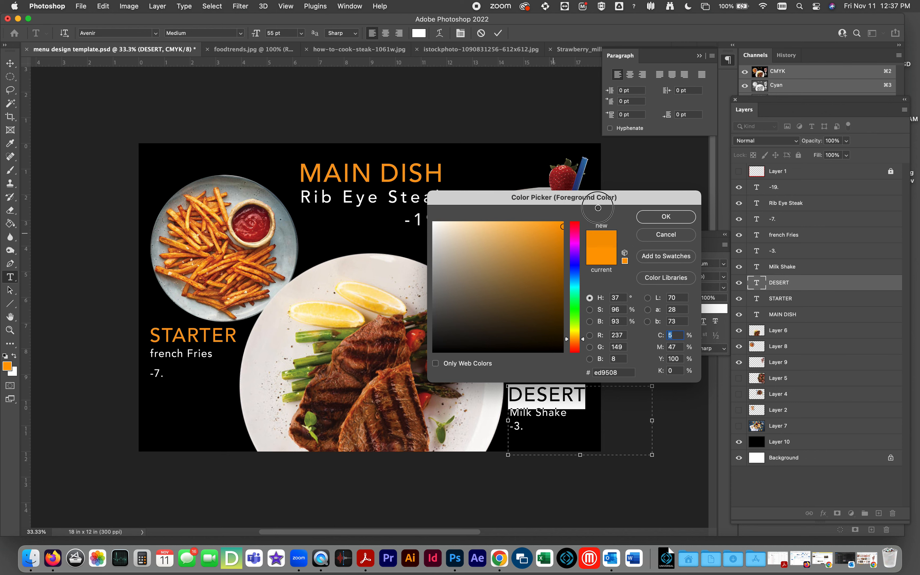
click(681, 217)
click(10, 64)
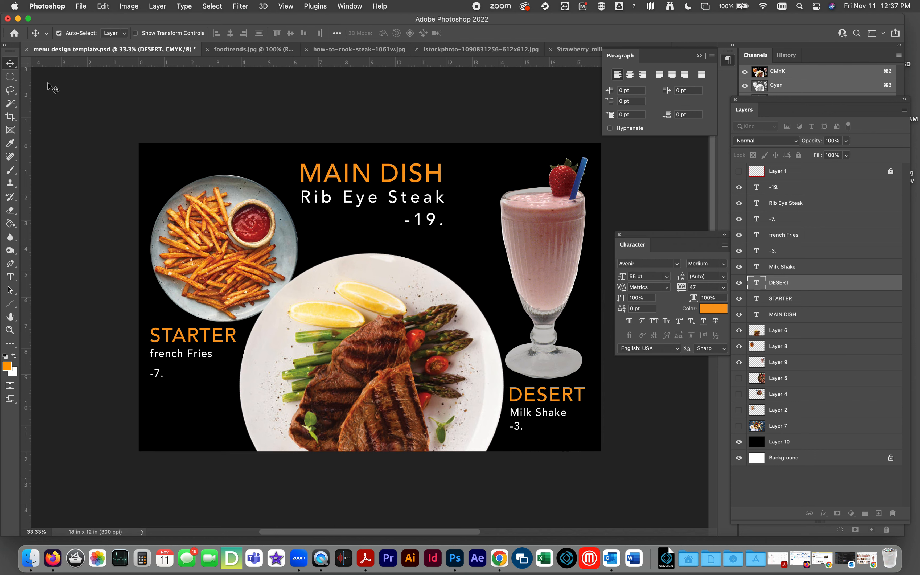
click(49, 88)
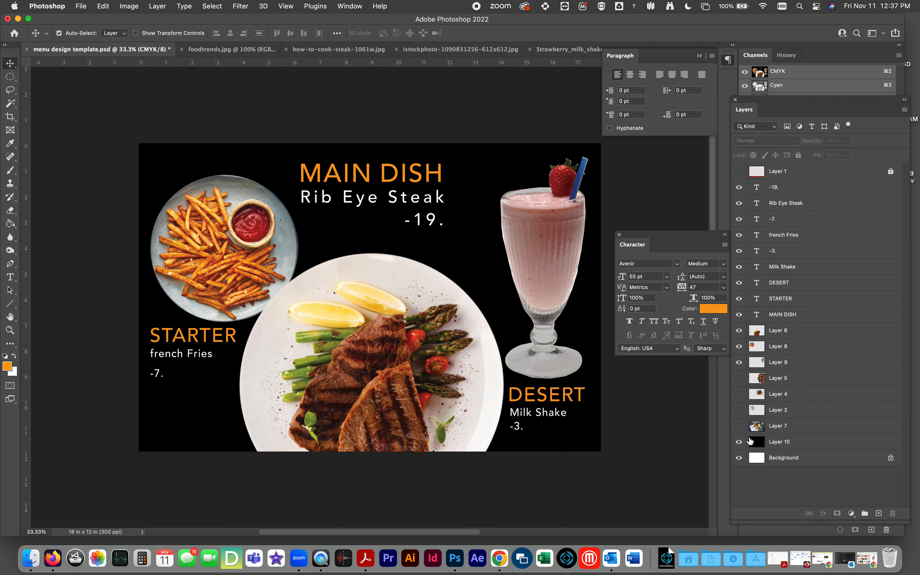
Step: Compare the menu over the Layer 7 photo background with the black Layer 10 background, ending with only the black one shown
click(739, 426)
click(739, 442)
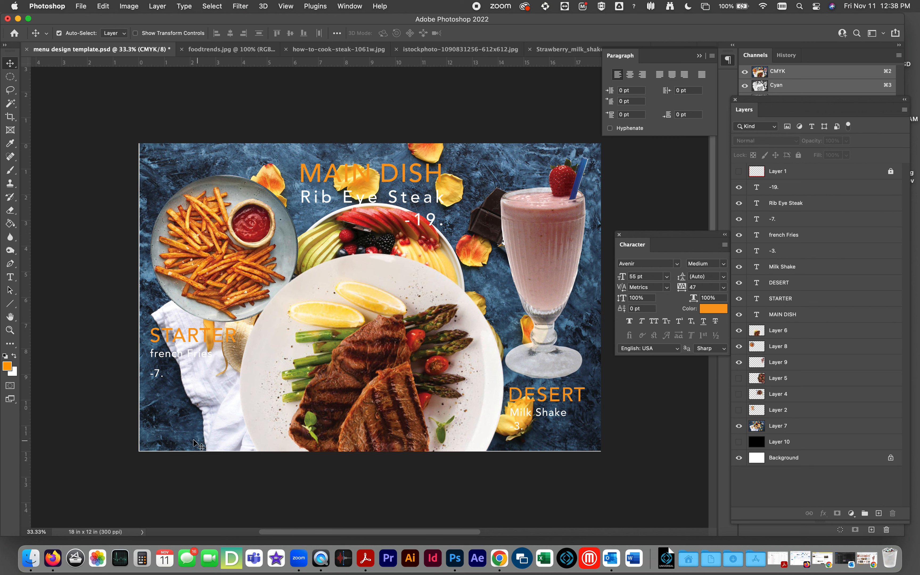
click(738, 442)
click(739, 441)
click(738, 441)
click(739, 426)
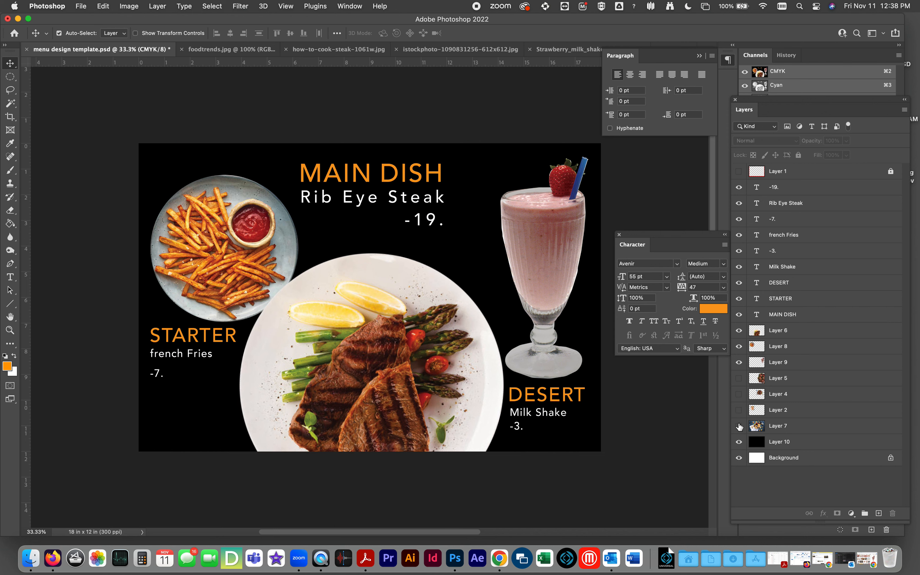